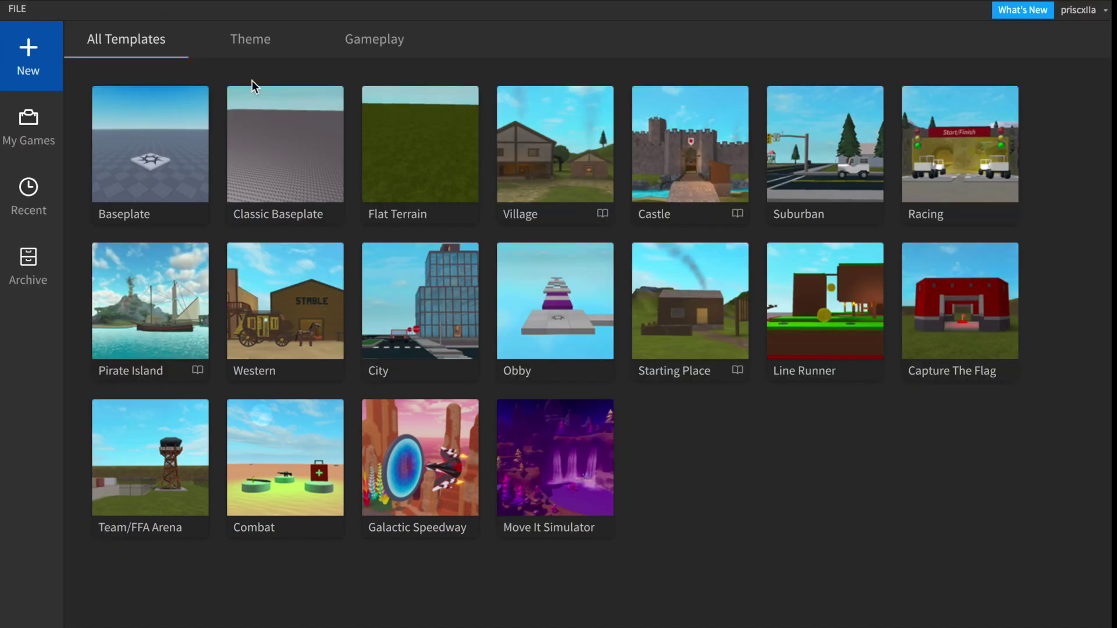
# Create a new place from the Classic Baseplate template and open the Load Character Pro plugin.
pyautogui.click(316, 110)
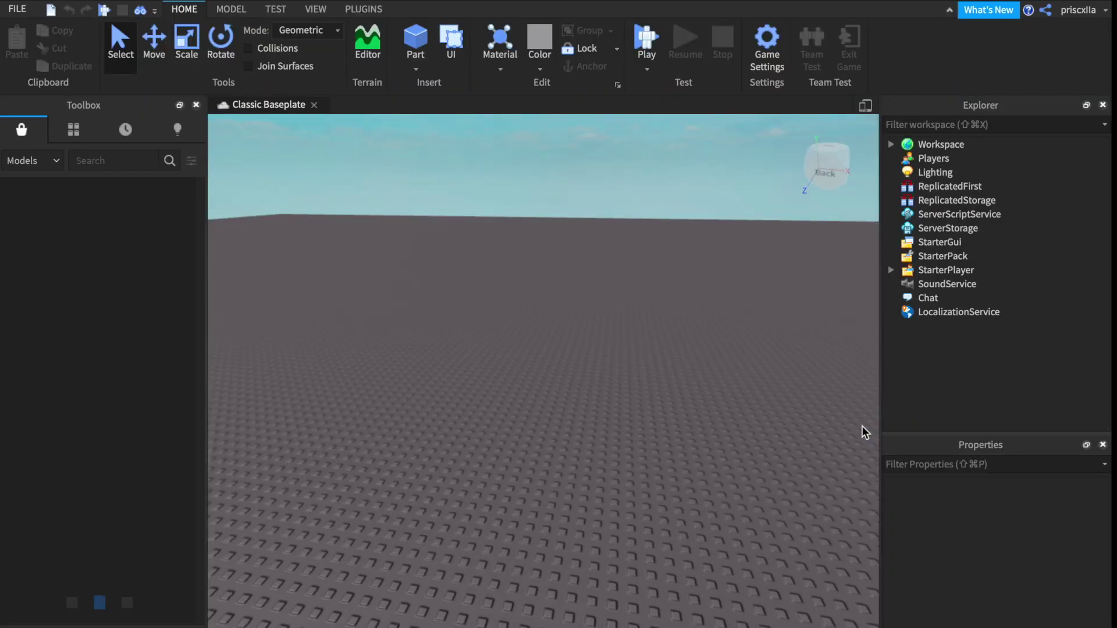
pyautogui.click(377, 11)
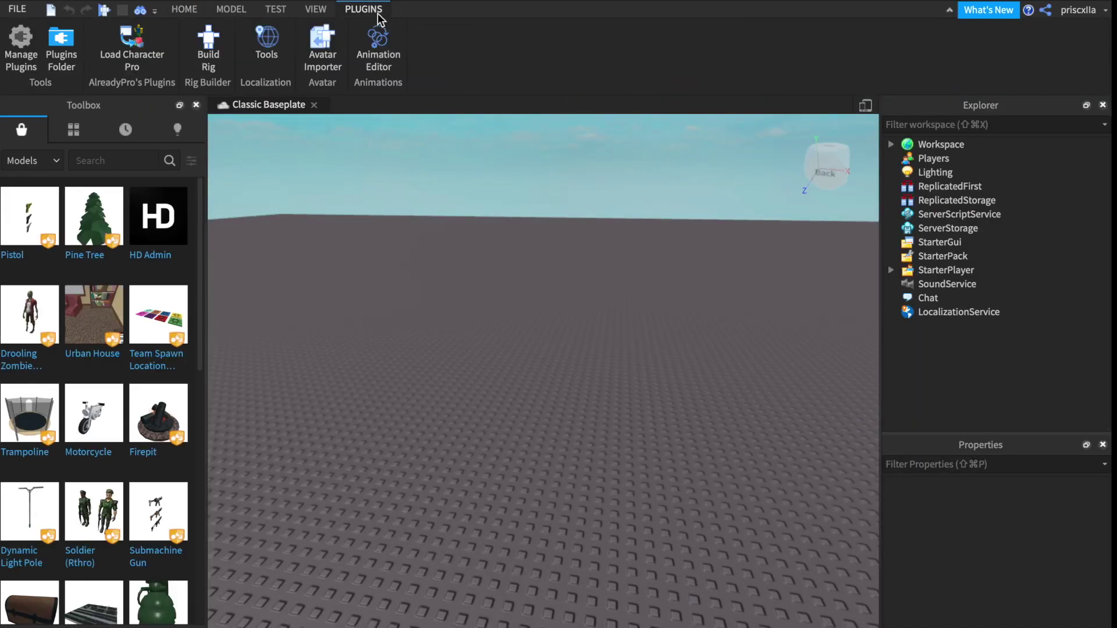
pyautogui.click(151, 52)
# Load the avatar by its account username as an R6 character, close the plugin and frame the character from the front.
pyautogui.doubleClick(80, 158)
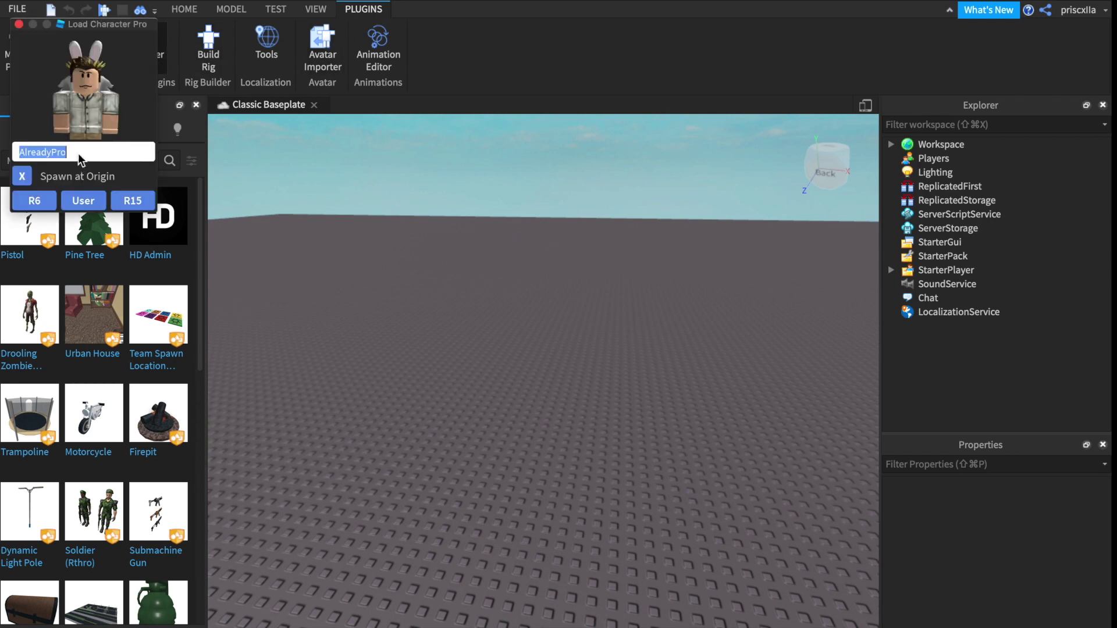
pyautogui.write('prisc')
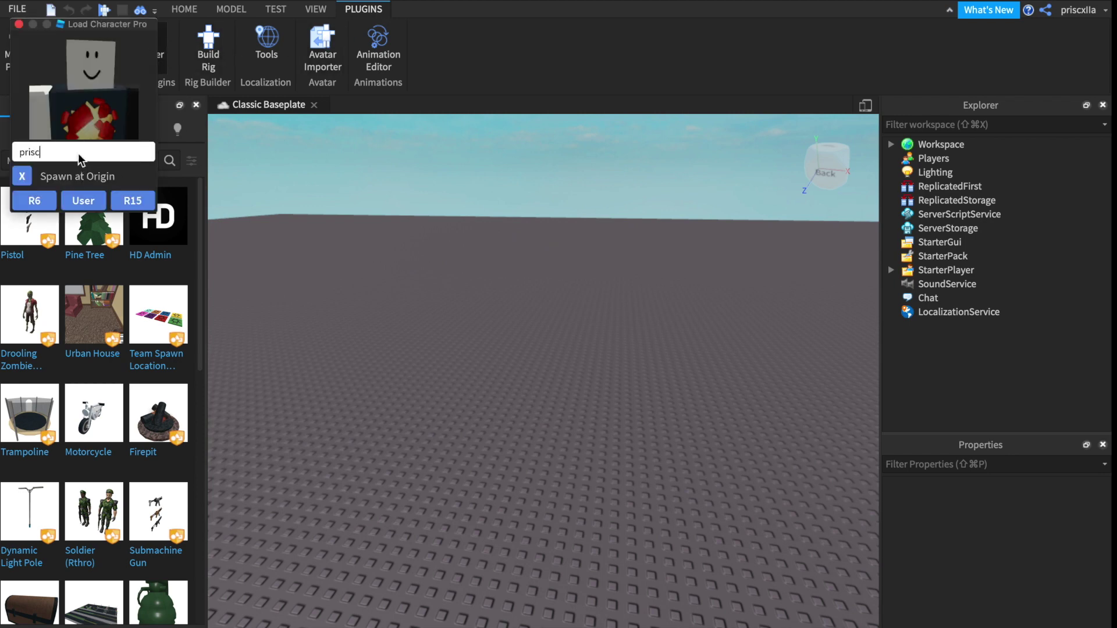
pyautogui.write('xlla')
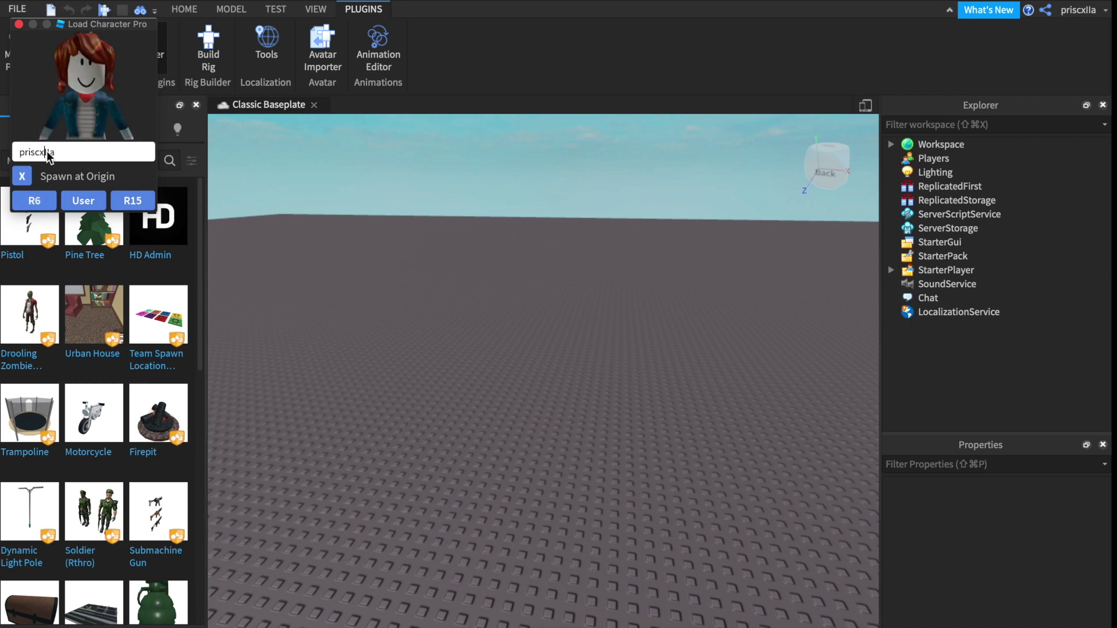
pyautogui.write('x')
pyautogui.click(37, 201)
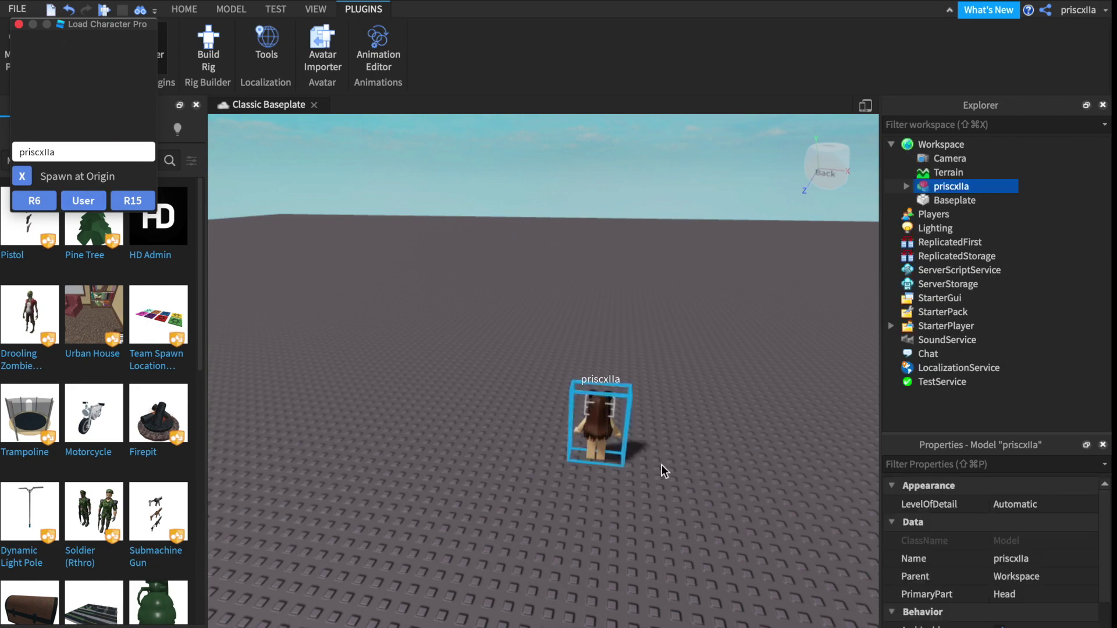
pyautogui.scroll(-3, 660, 466)
pyautogui.click(19, 24)
pyautogui.moveTo(641, 299); pyautogui.dragTo(652, 302, button='right')
pyautogui.scroll(3, 653, 302)
pyautogui.click(653, 302)
# Delete the School Girl HeadBow accessory from the character model.
pyautogui.click(907, 186)
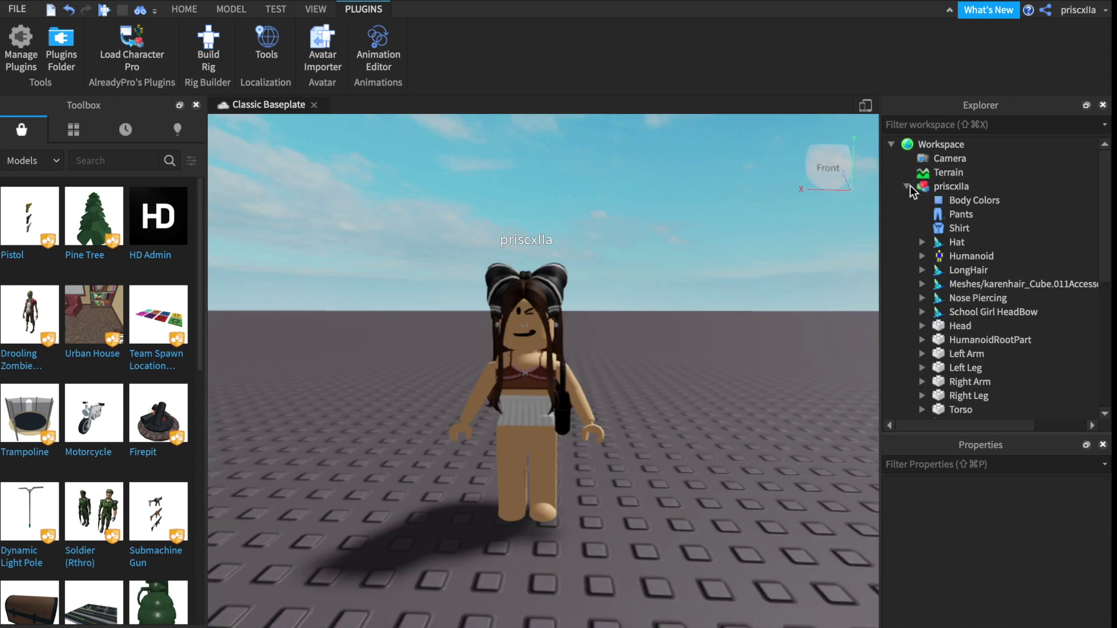
pyautogui.click(558, 281)
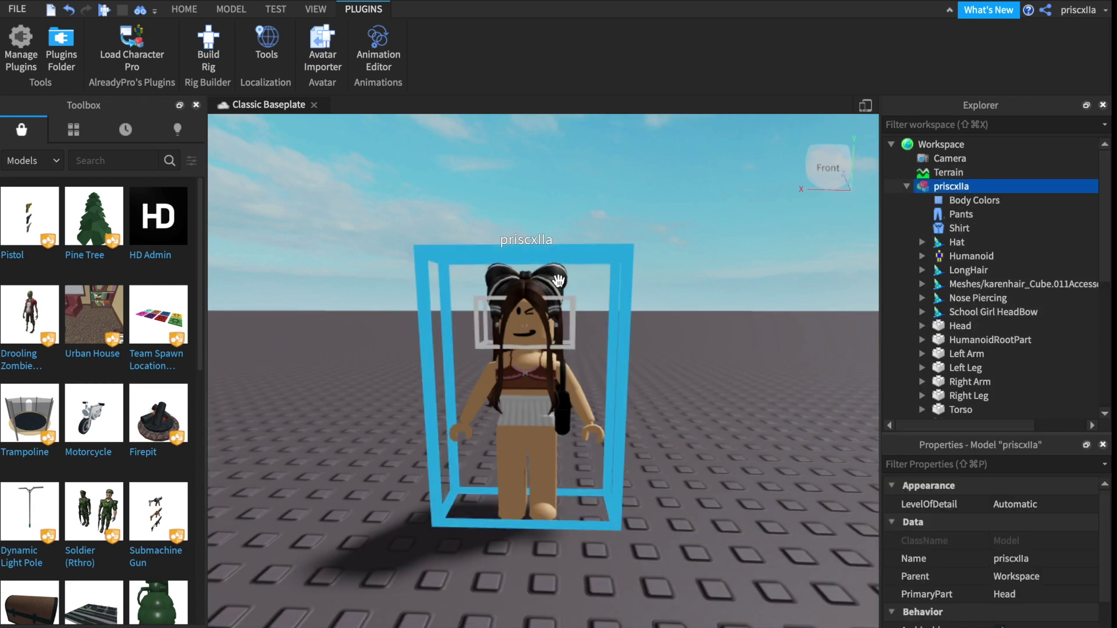
pyautogui.scroll(-1, 1003, 272)
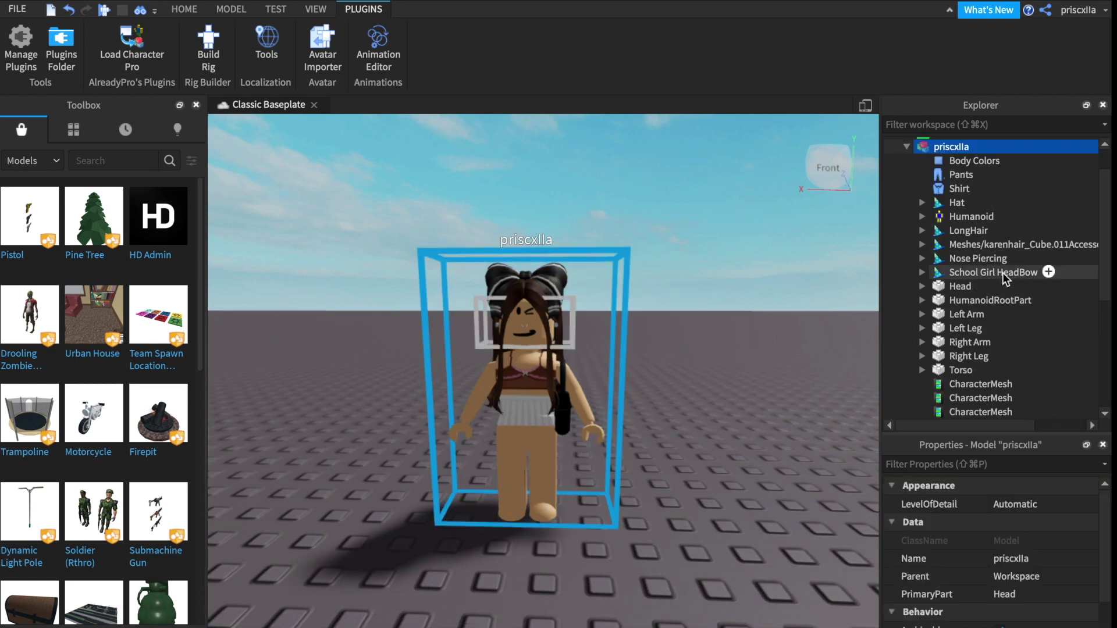
pyautogui.click(1002, 272)
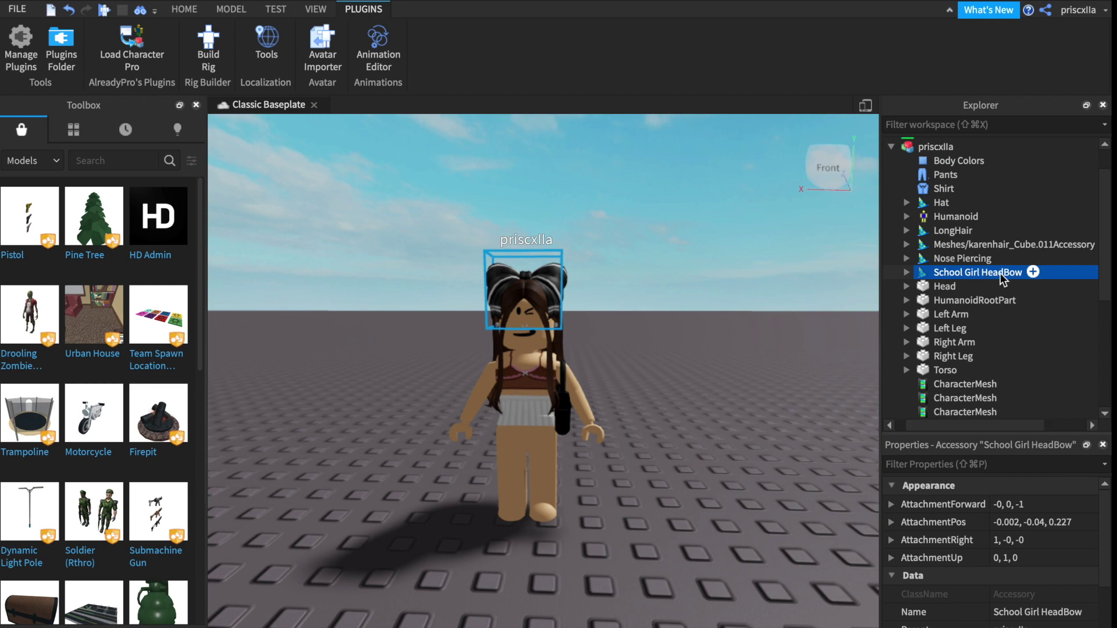
pyautogui.press('Delete')
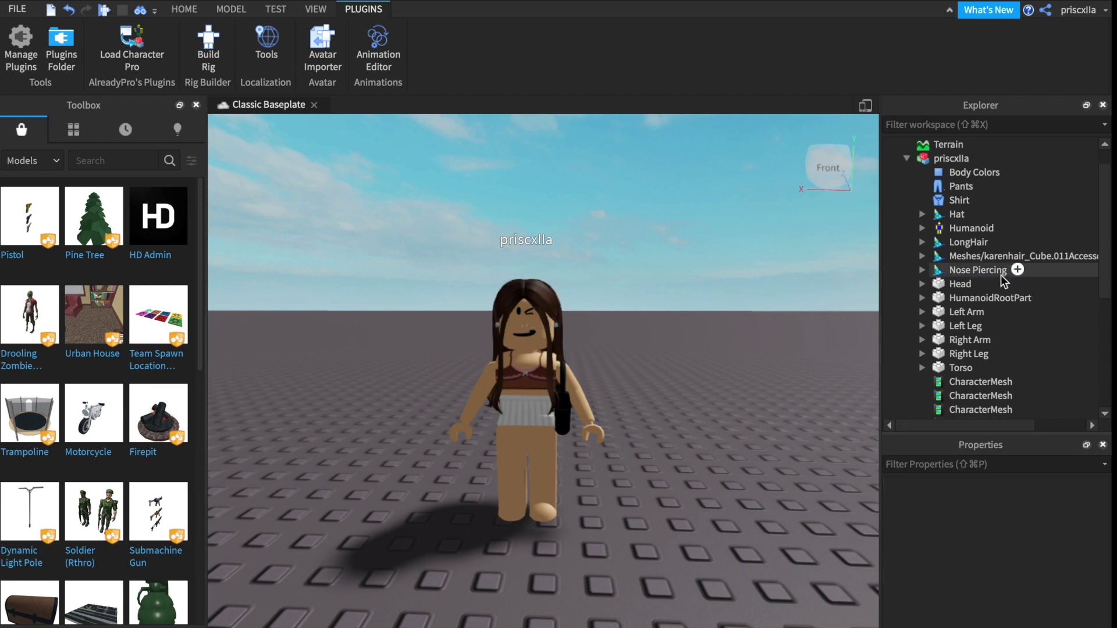
# Delete the face decal from the character's Head.
pyautogui.click(922, 284)
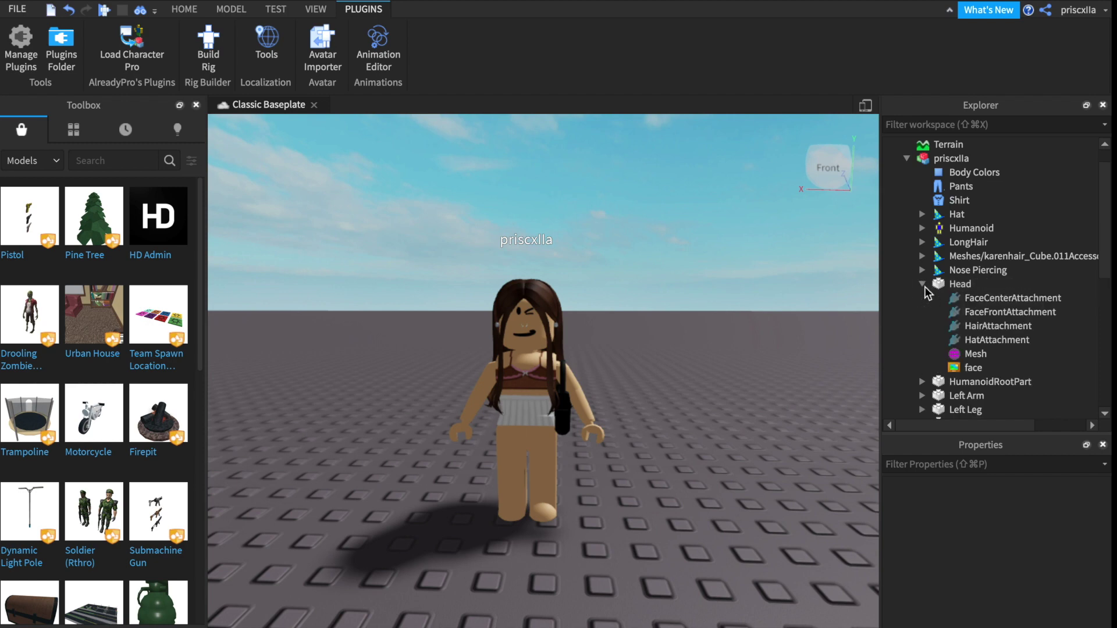
pyautogui.click(983, 366)
pyautogui.press('Delete')
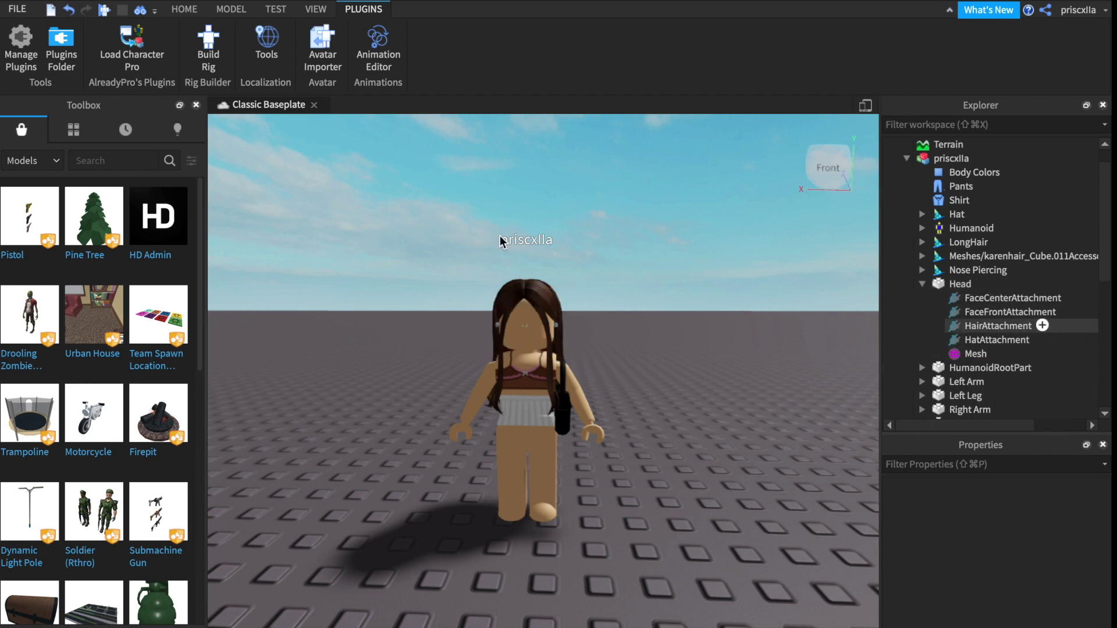
# Search the Toolbox images for "super" and apply the blushing, laughing "Super super" face to the character's head.
pyautogui.click(55, 160)
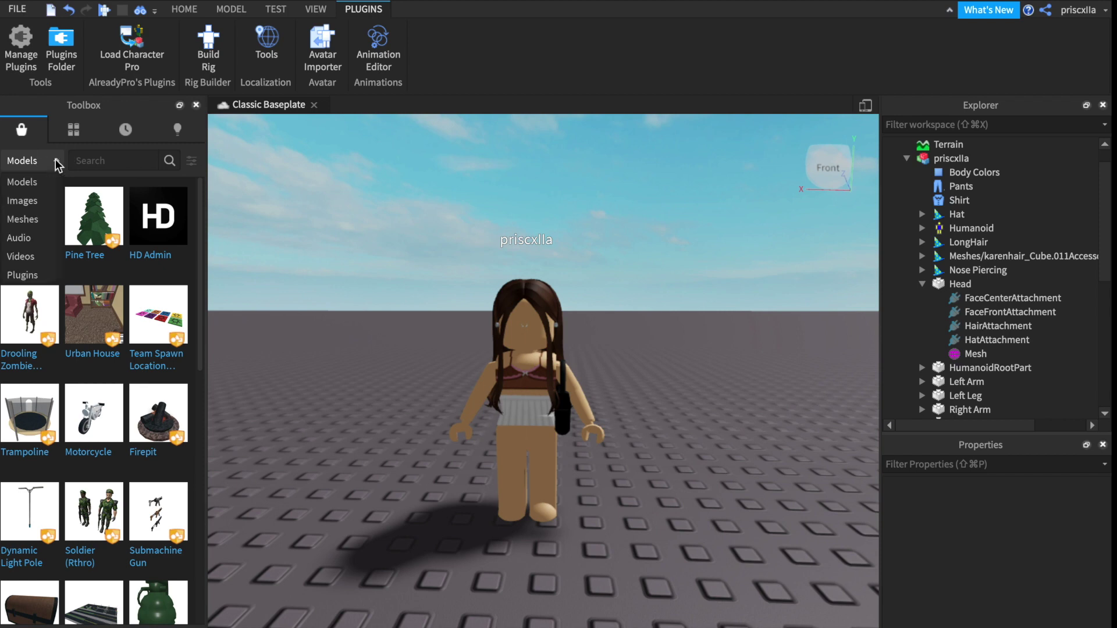
pyautogui.click(34, 207)
pyautogui.click(131, 162)
pyautogui.write('super')
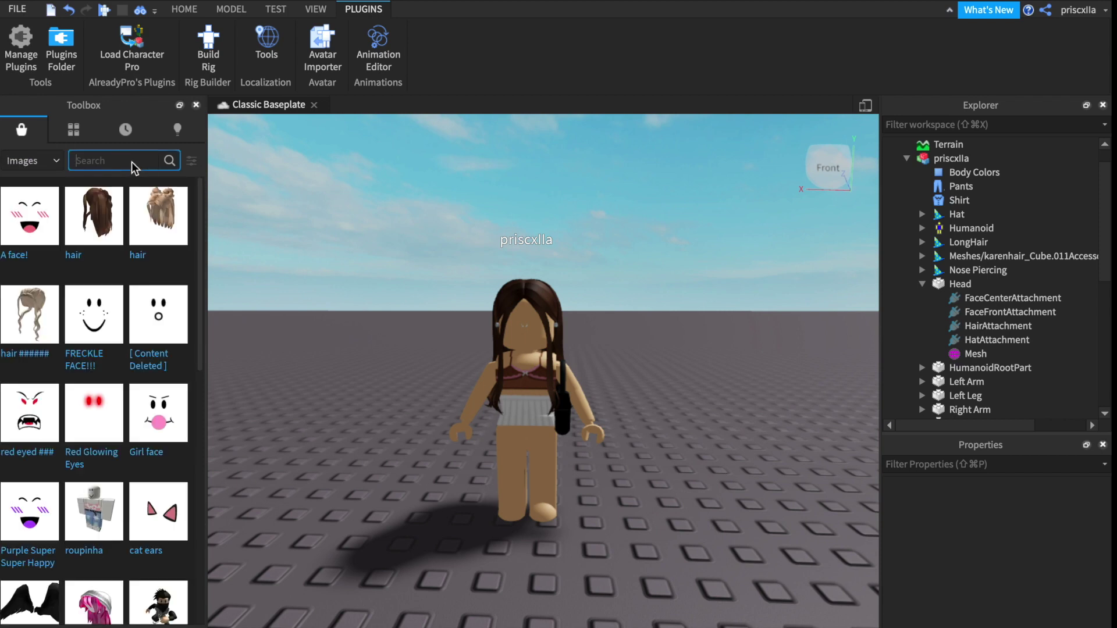
pyautogui.press('Return')
pyautogui.moveTo(102, 256); pyautogui.dragTo(546, 339)
pyautogui.click(676, 365)
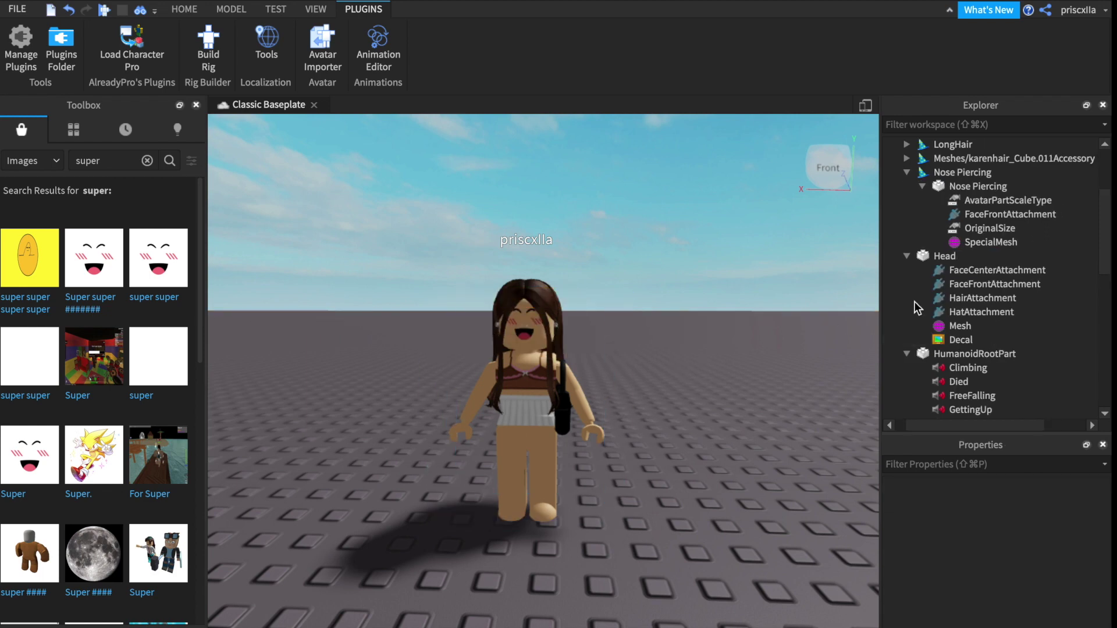
# Export the whole character model to Downloads under the character's first name, and delete the model from the Workspace.
pyautogui.scroll(3, 994, 299)
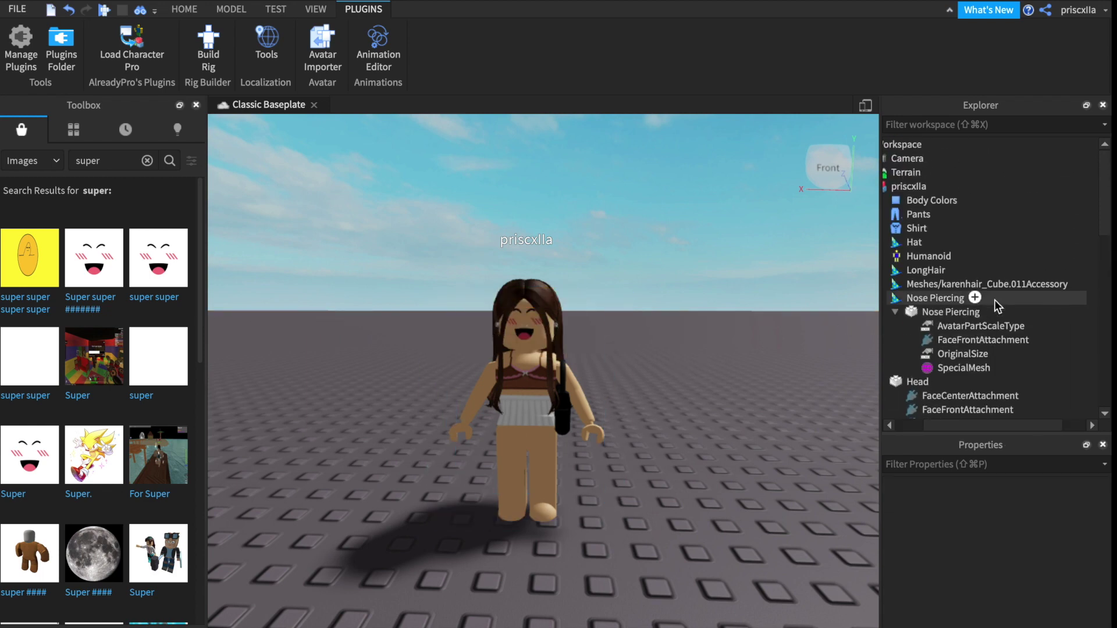
pyautogui.click(933, 187)
pyautogui.rightClick(933, 188)
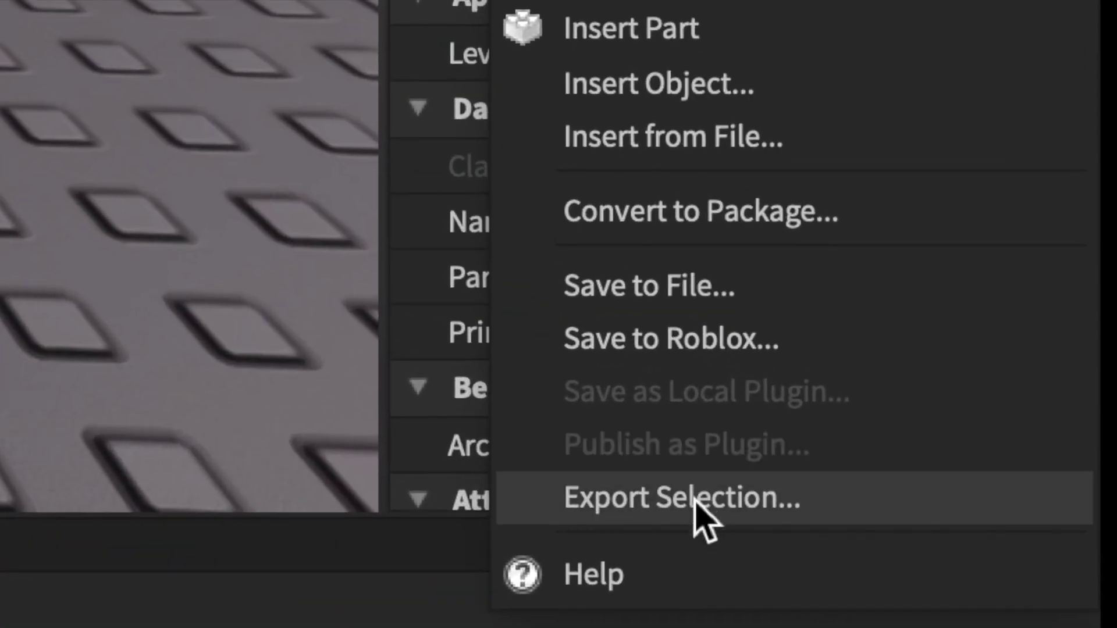
pyautogui.click(877, 596)
pyautogui.write('priscilla')
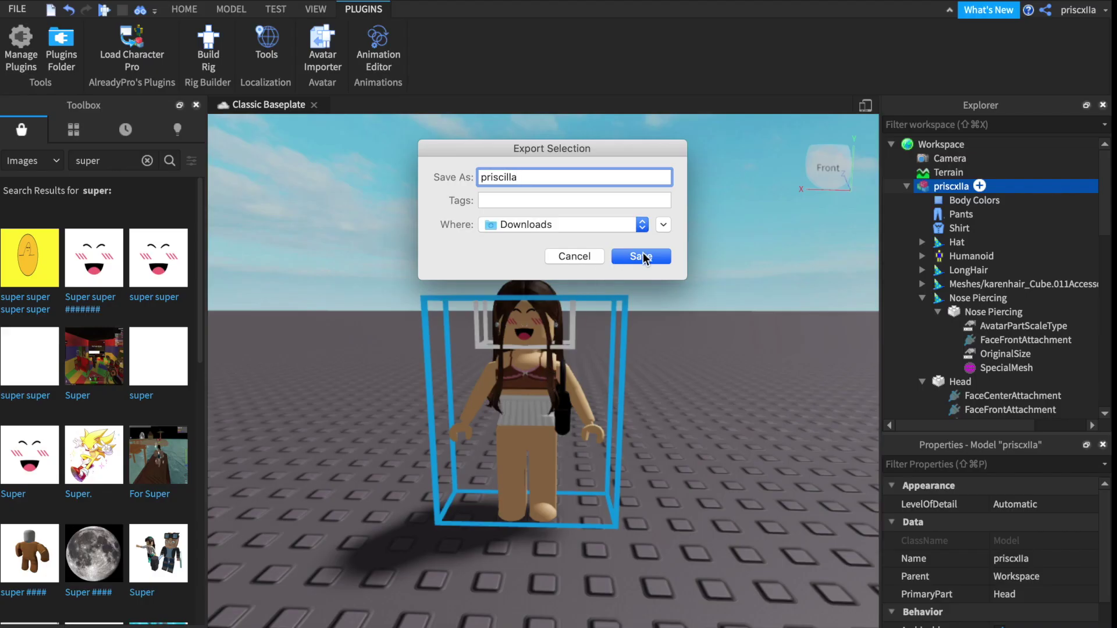
pyautogui.click(749, 389)
pyautogui.click(669, 257)
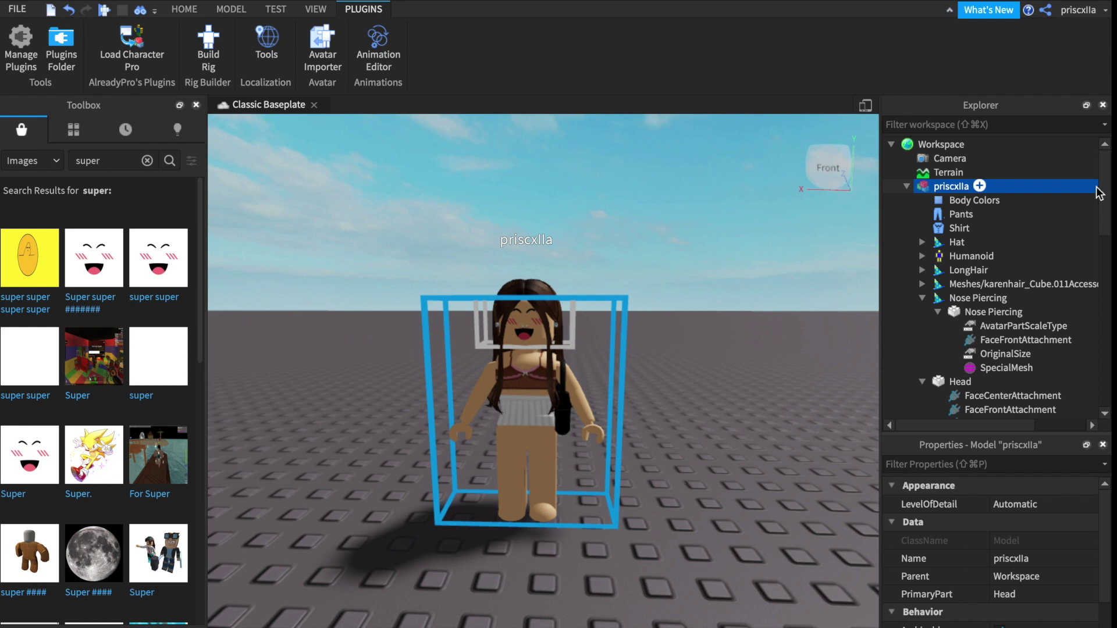
pyautogui.press('Delete')
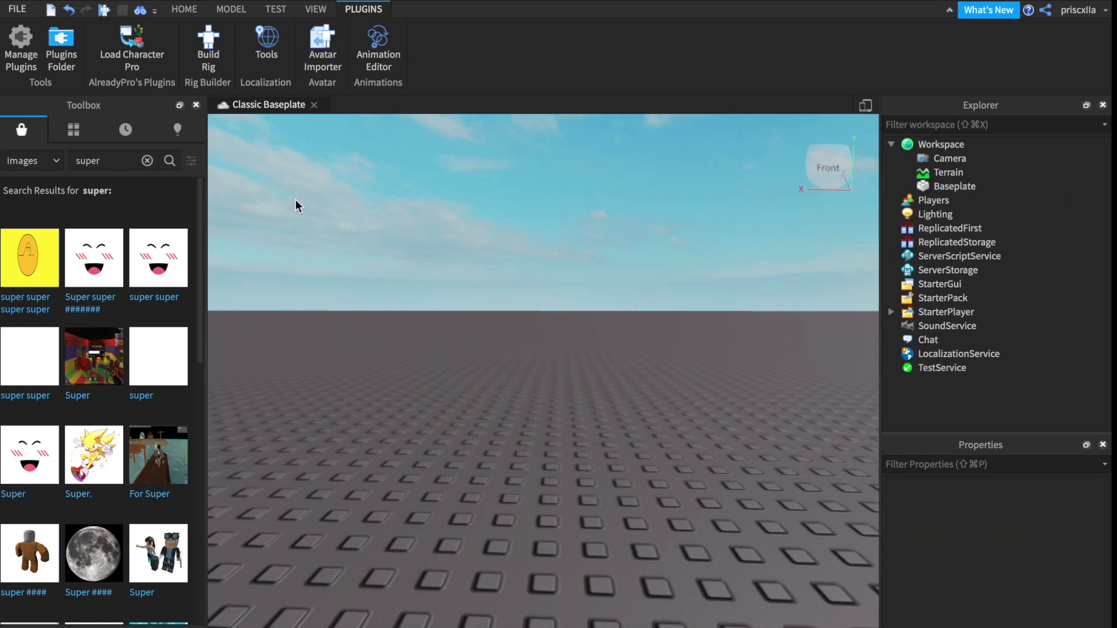
# Search the Toolbox models for "cute room" and insert the pink furnished room onto the baseplate.
pyautogui.click(47, 168)
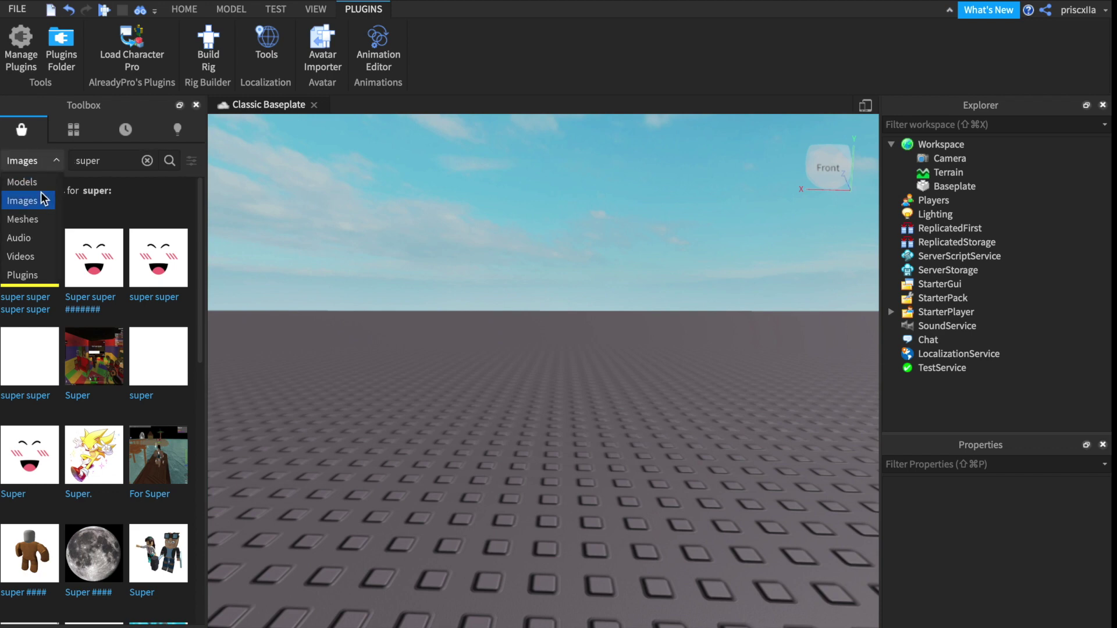
pyautogui.click(41, 185)
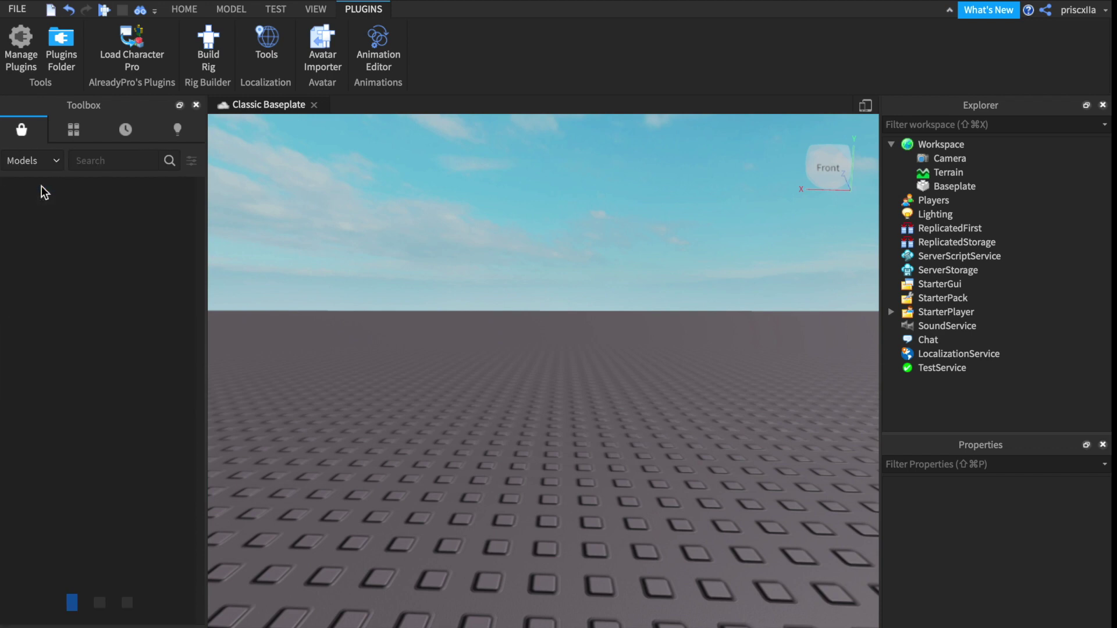
pyautogui.click(102, 159)
pyautogui.moveTo(186, 196)
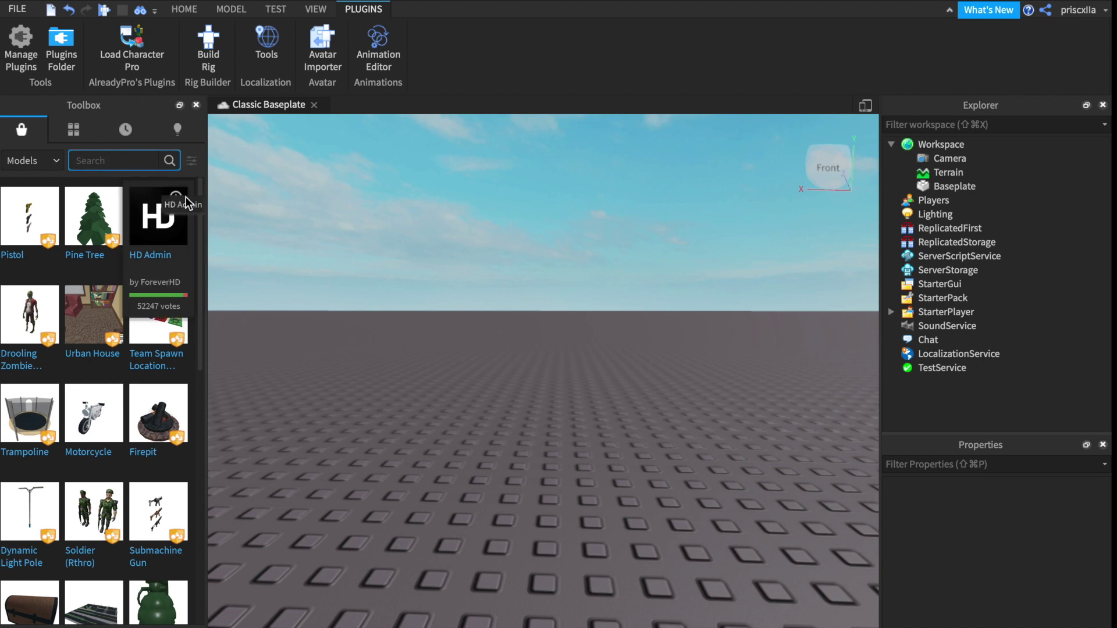
pyautogui.write('cute room')
pyautogui.press('Return')
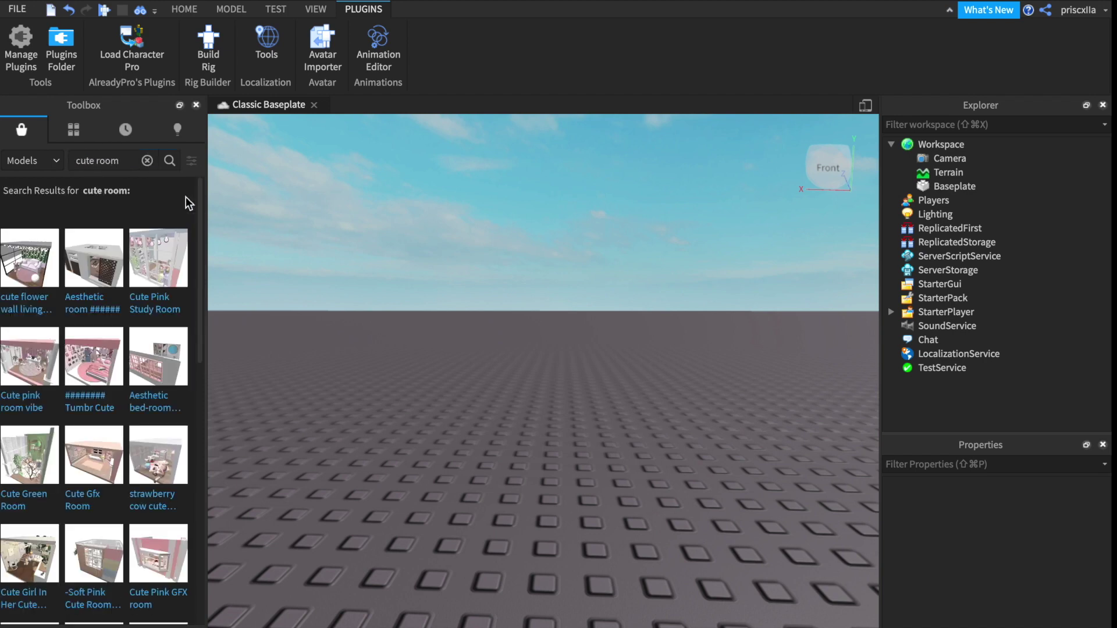
pyautogui.scroll(-2, 148, 452)
pyautogui.moveTo(158, 464); pyautogui.dragTo(706, 409)
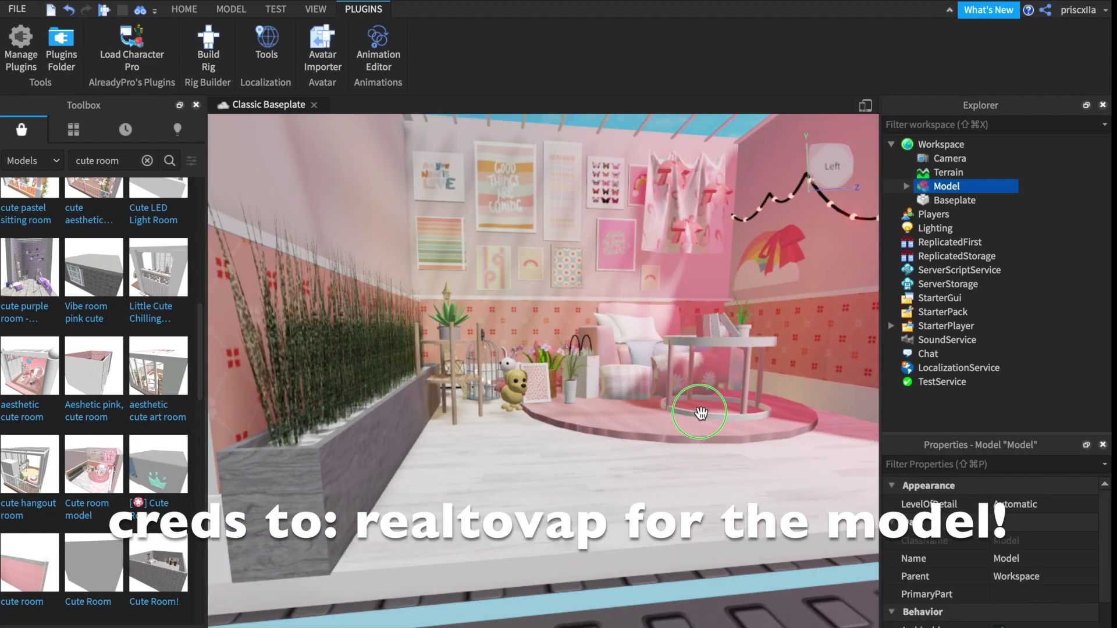
pyautogui.moveTo(701, 413); pyautogui.dragTo(829, 355, button='right')
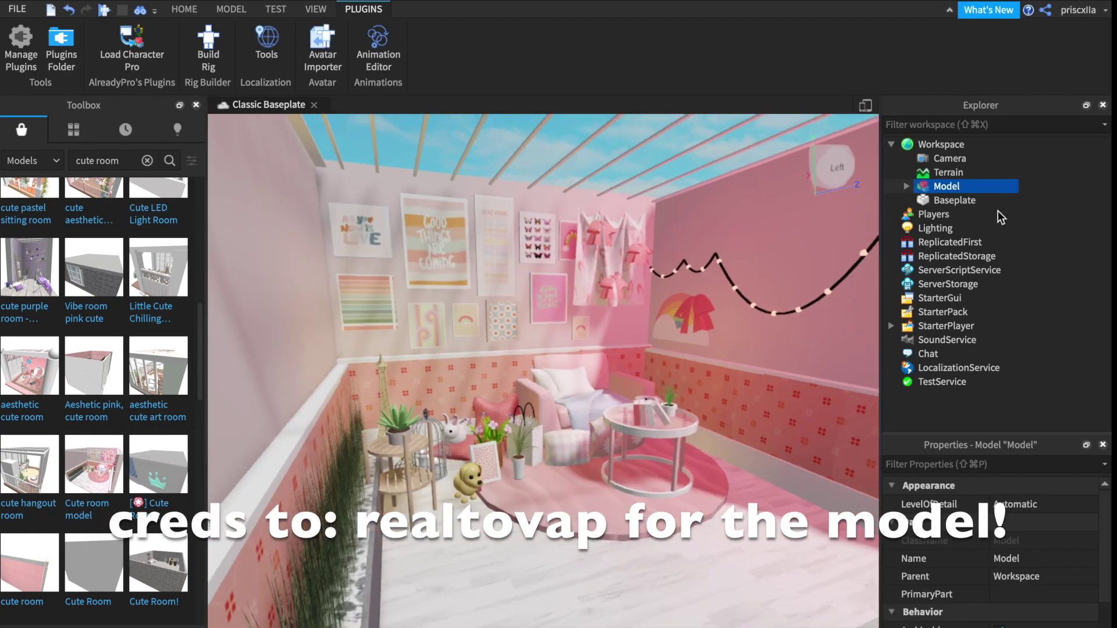
# Export the room model to Downloads with the file name "room".
pyautogui.rightClick(986, 182)
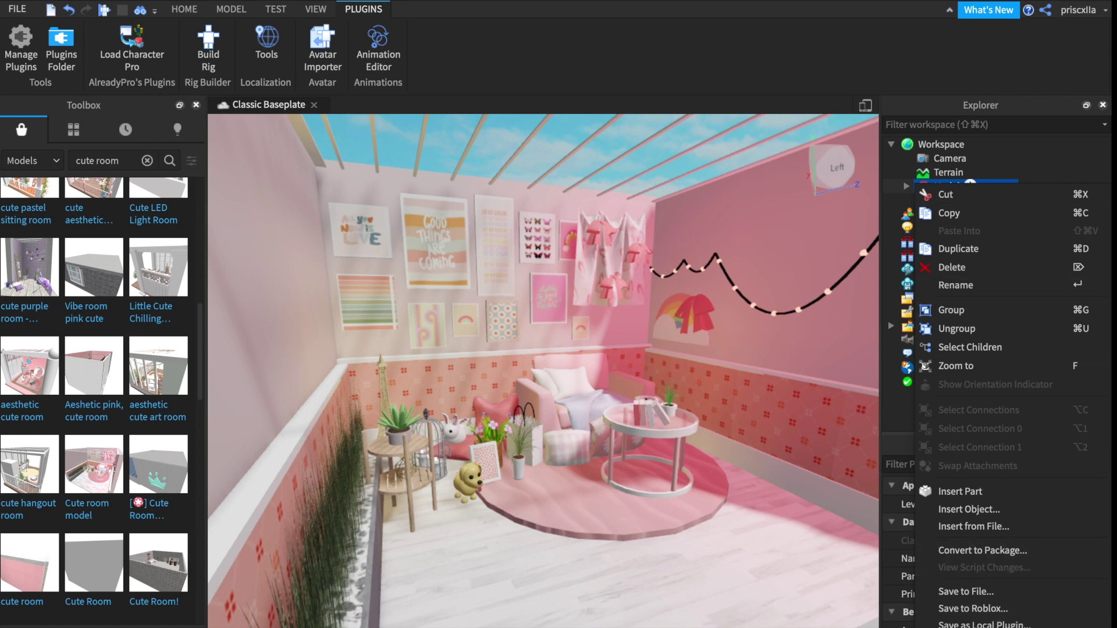
pyautogui.click(965, 591)
pyautogui.click(557, 181)
pyautogui.write('room')
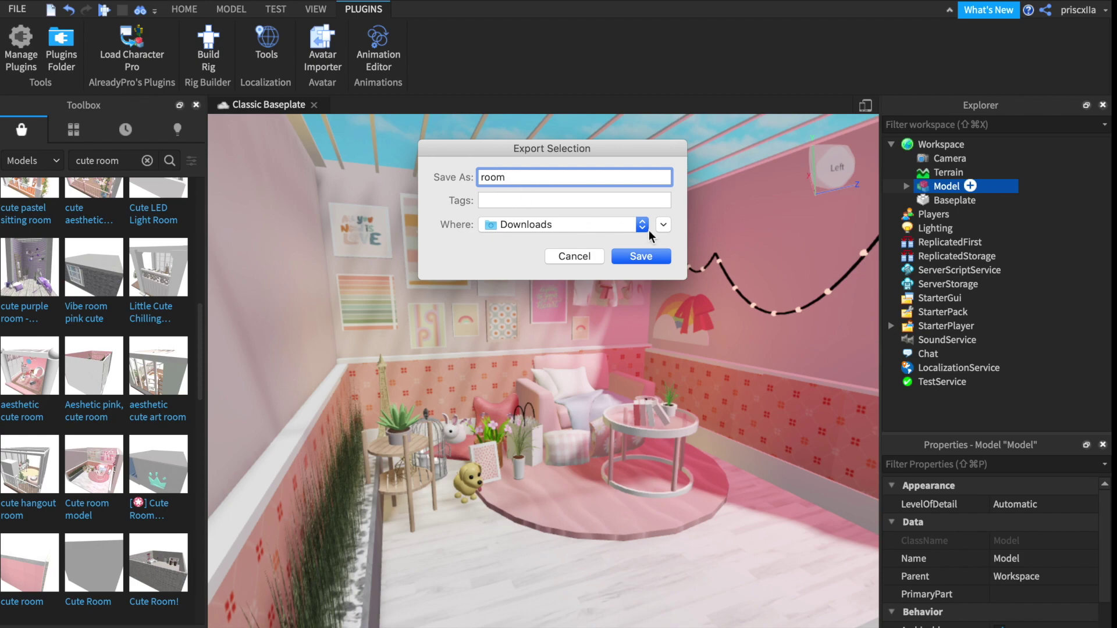
pyautogui.click(646, 255)
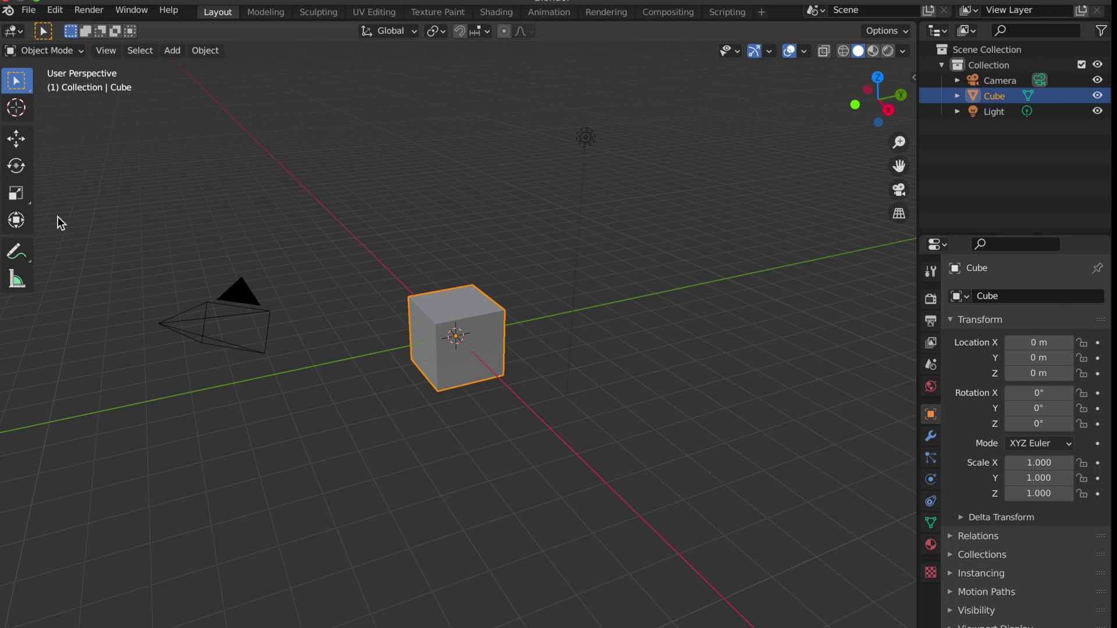
# Switch to Blender and open the woman rig's blend file from the RobloxRig_Woman 3 folder in Downloads.
pyautogui.click(30, 11)
pyautogui.moveTo(45, 31)
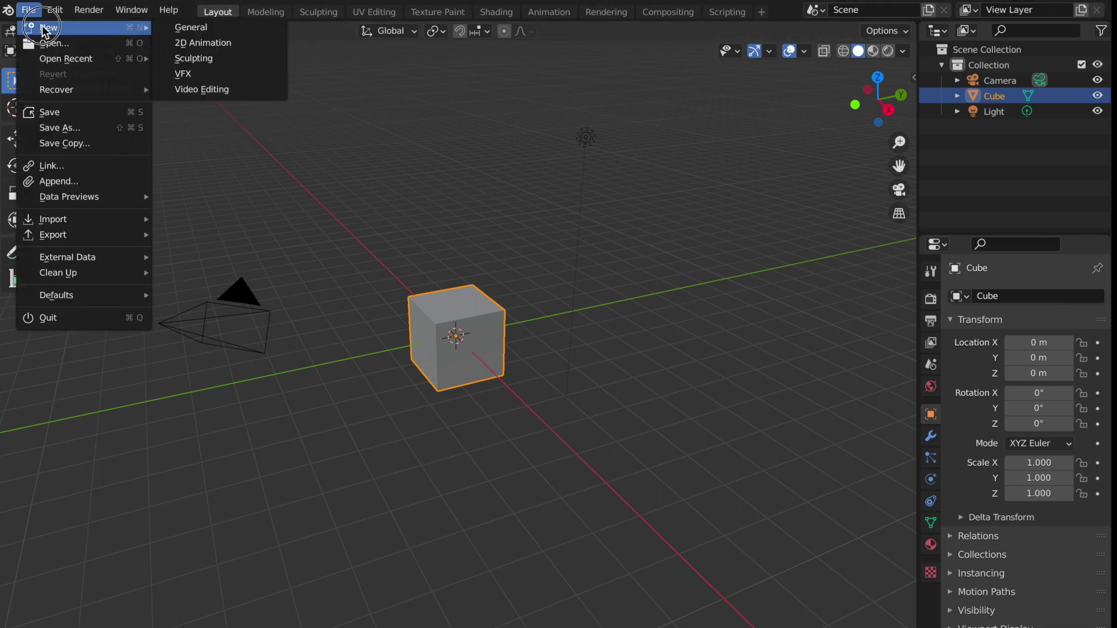
pyautogui.click(41, 41)
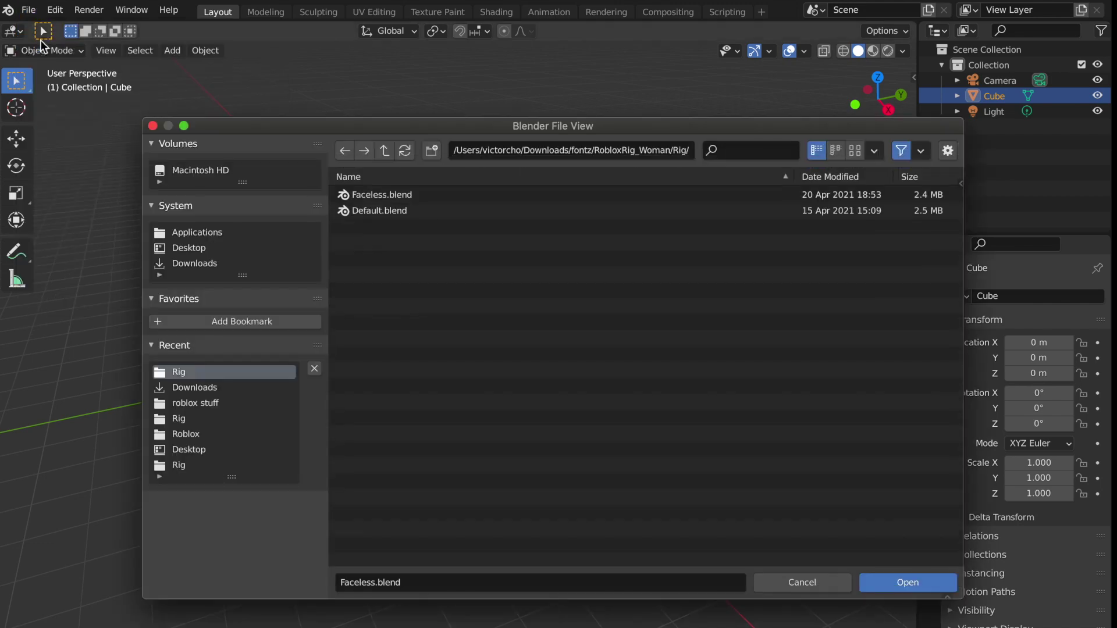
pyautogui.click(212, 388)
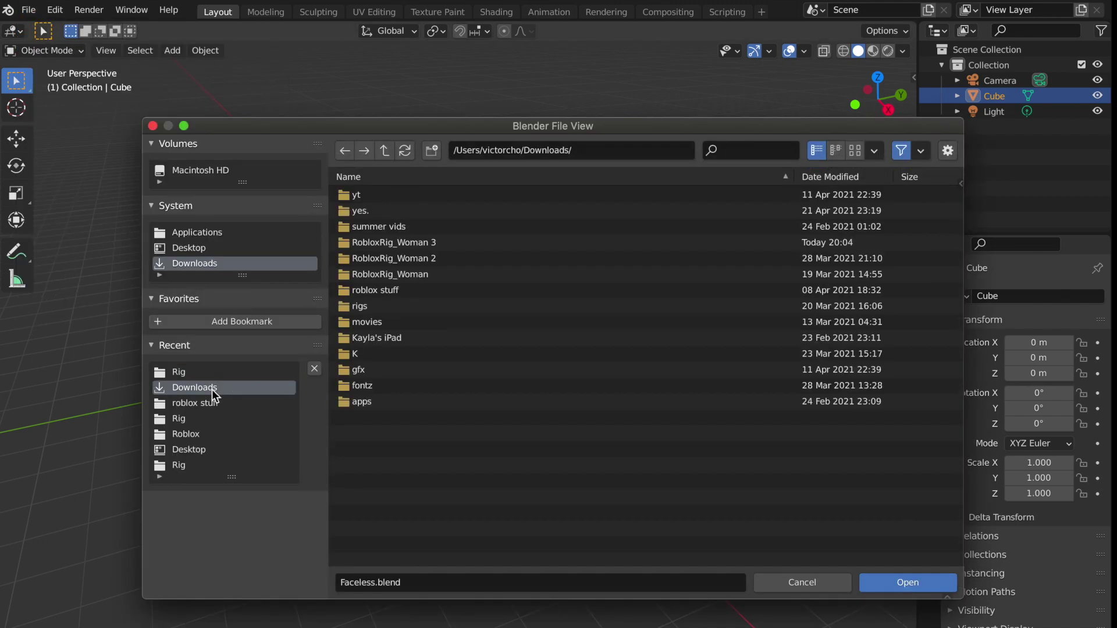
pyautogui.click(419, 242)
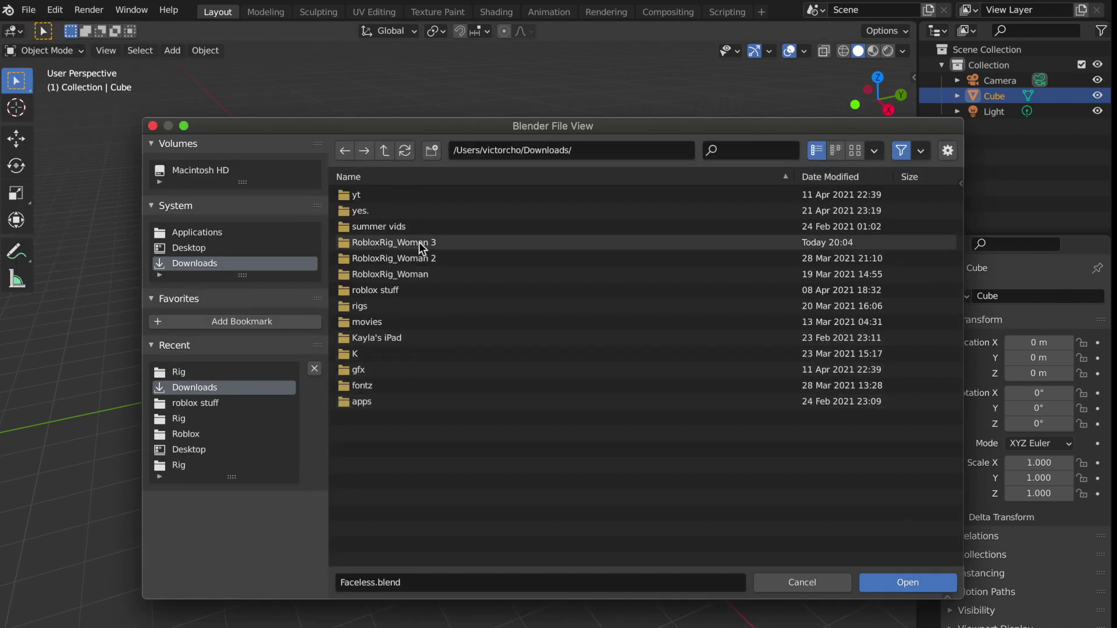
pyautogui.click(934, 590)
pyautogui.click(638, 209)
pyautogui.click(636, 198)
pyautogui.click(913, 586)
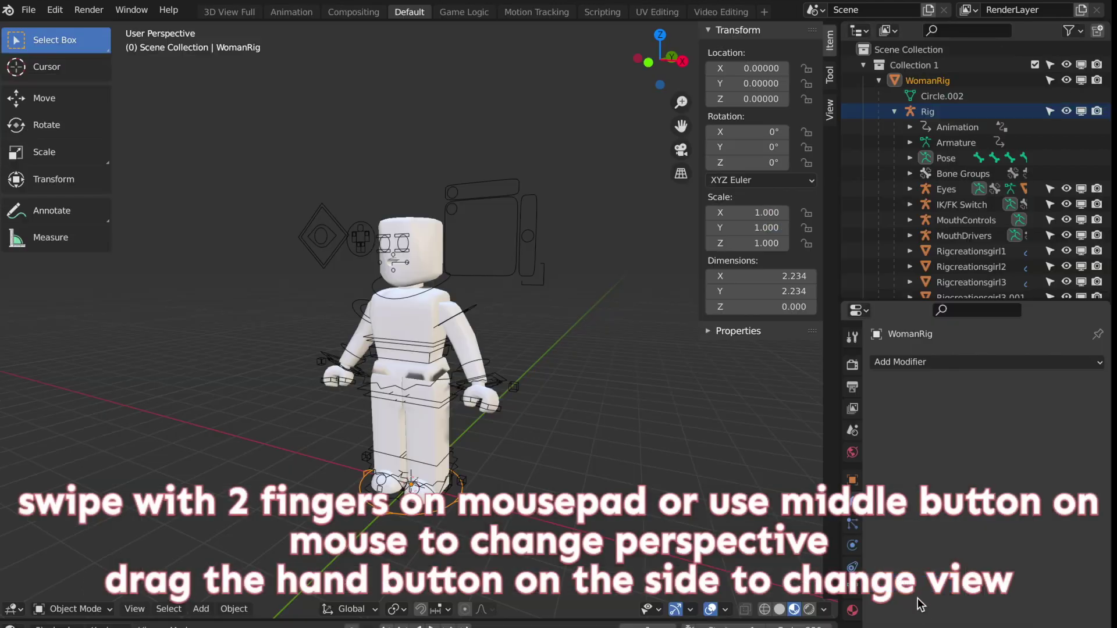
# Delete both black eye meshes from the woman rig's face.
pyautogui.hscroll(-5, 518, 431)
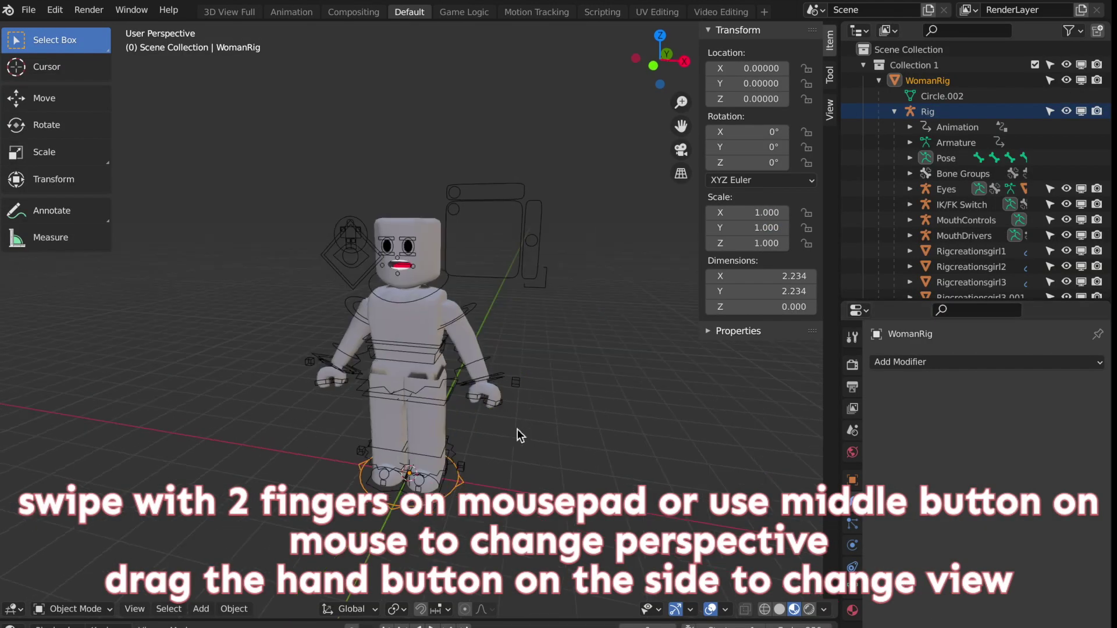
pyautogui.hscroll(-4, 517, 431)
pyautogui.click(413, 193)
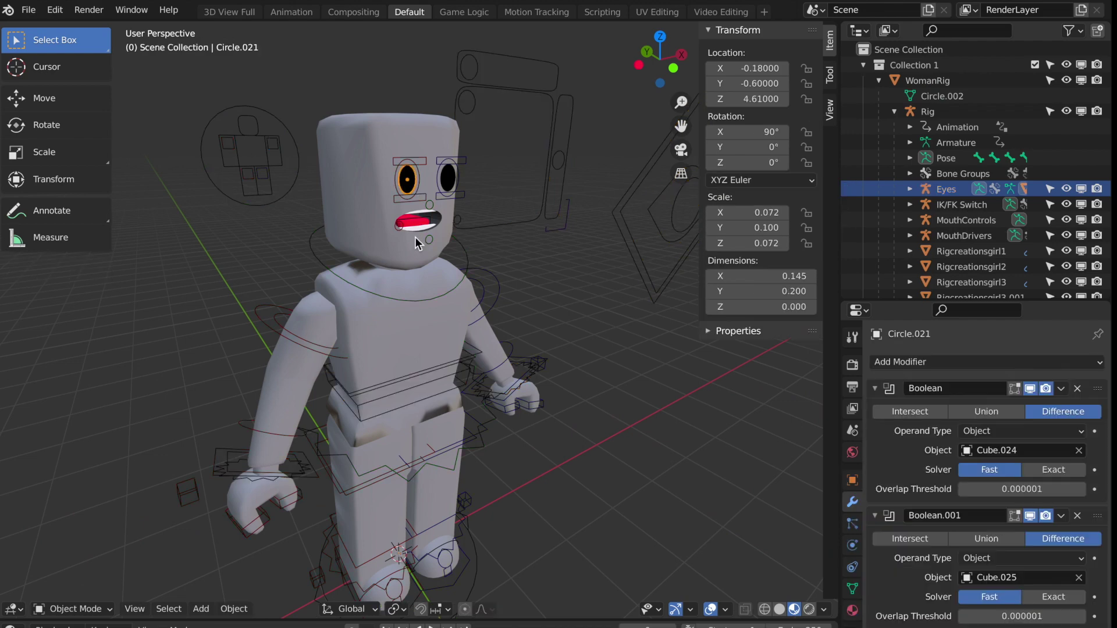
pyautogui.press('x')
pyautogui.click(367, 247)
pyautogui.click(445, 178)
pyautogui.press('x')
pyautogui.click(445, 179)
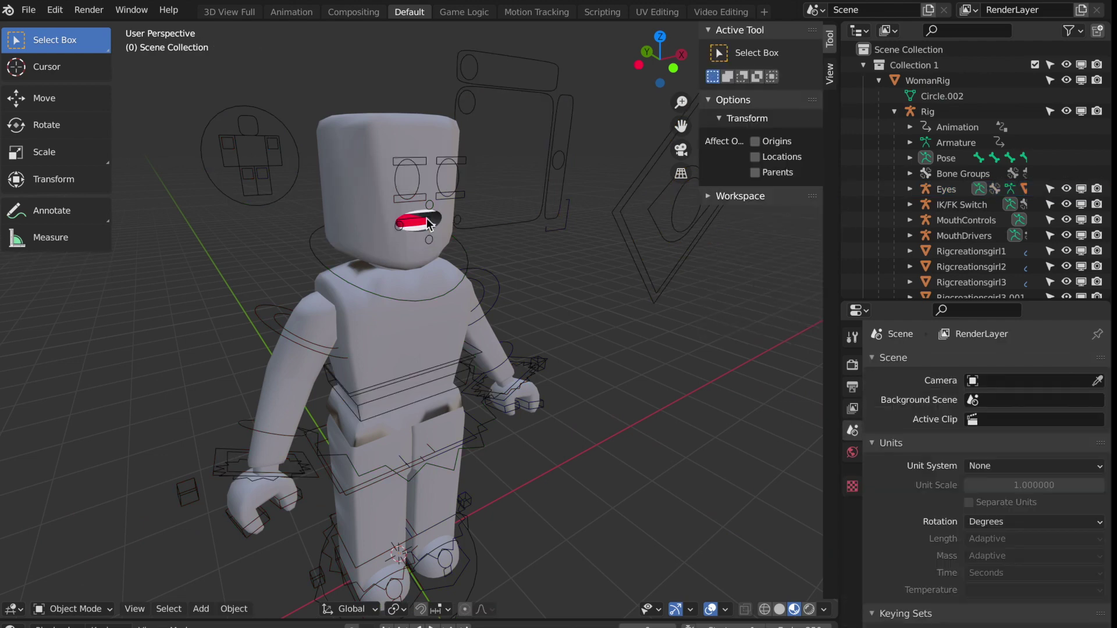
# Delete the red tongue and the upper teeth from the rig's mouth.
pyautogui.click(422, 221)
pyautogui.click(417, 216)
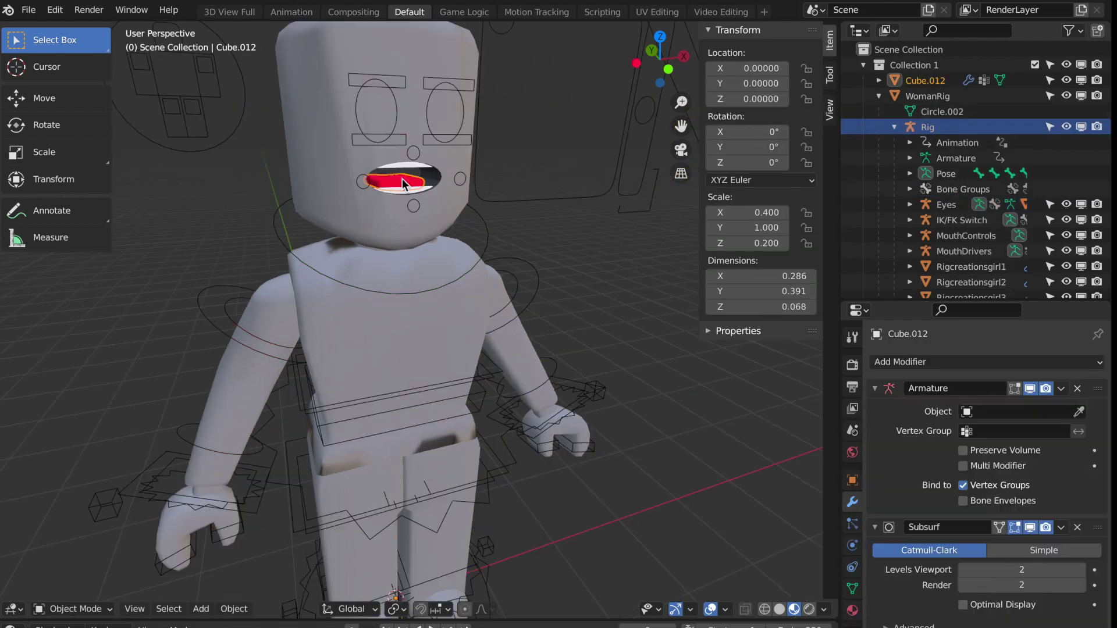
pyautogui.press('x')
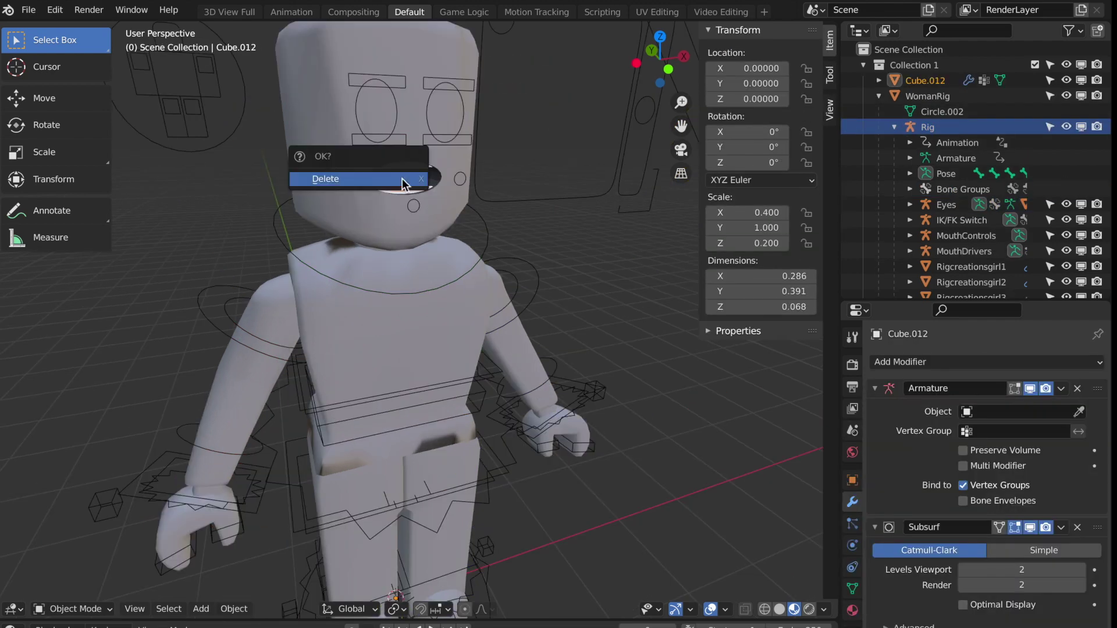
pyautogui.click(403, 180)
pyautogui.click(403, 168)
pyautogui.click(404, 191)
pyautogui.click(405, 190)
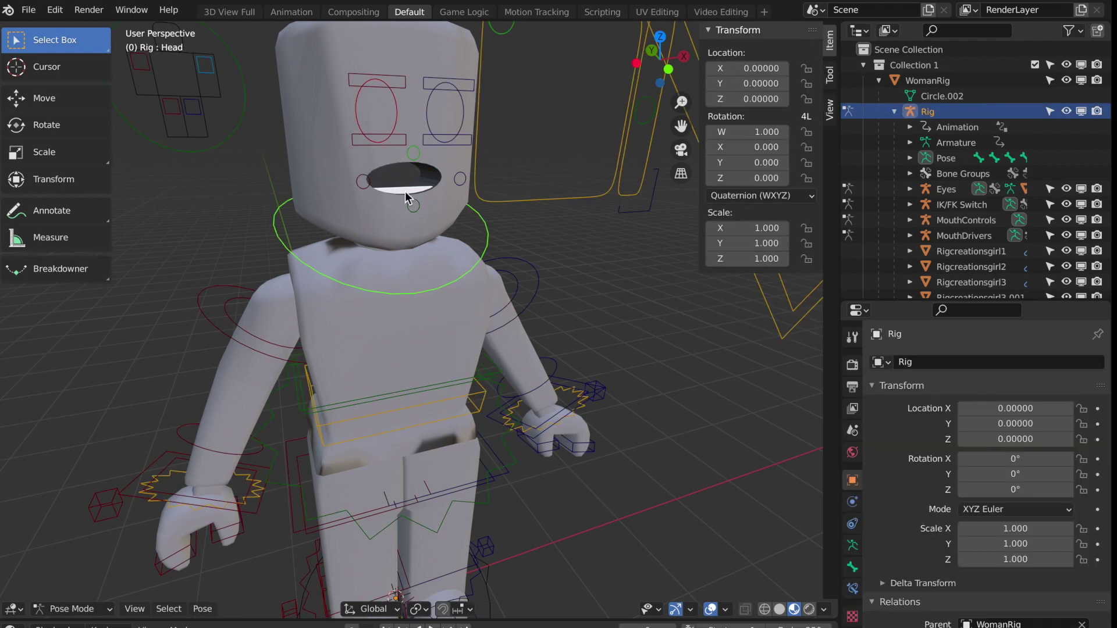
# Delete the white lower teeth mesh from the rig's mouth.
pyautogui.scroll(3, 403, 188)
pyautogui.moveTo(403, 187); pyautogui.dragTo(411, 173, button='middle')
pyautogui.click(413, 167)
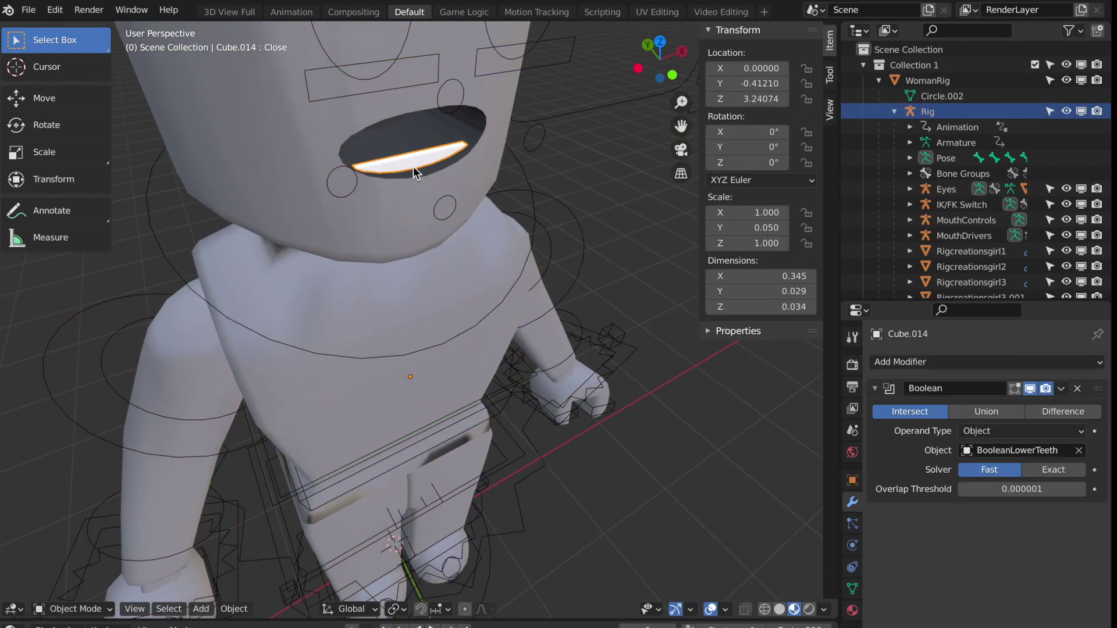
pyautogui.press('x')
pyautogui.click(413, 167)
pyautogui.scroll(-5, 413, 166)
pyautogui.click(414, 334)
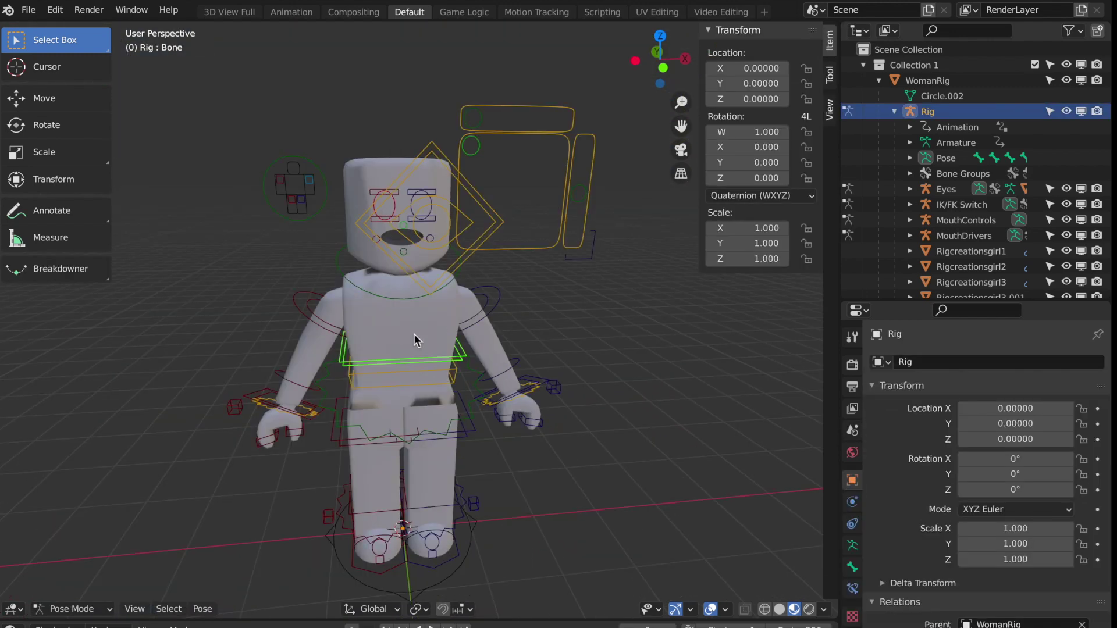
# Select the rig's head mesh, split the 3D viewport horizontally and turn the upper area into a Shader Editor.
pyautogui.click(364, 169)
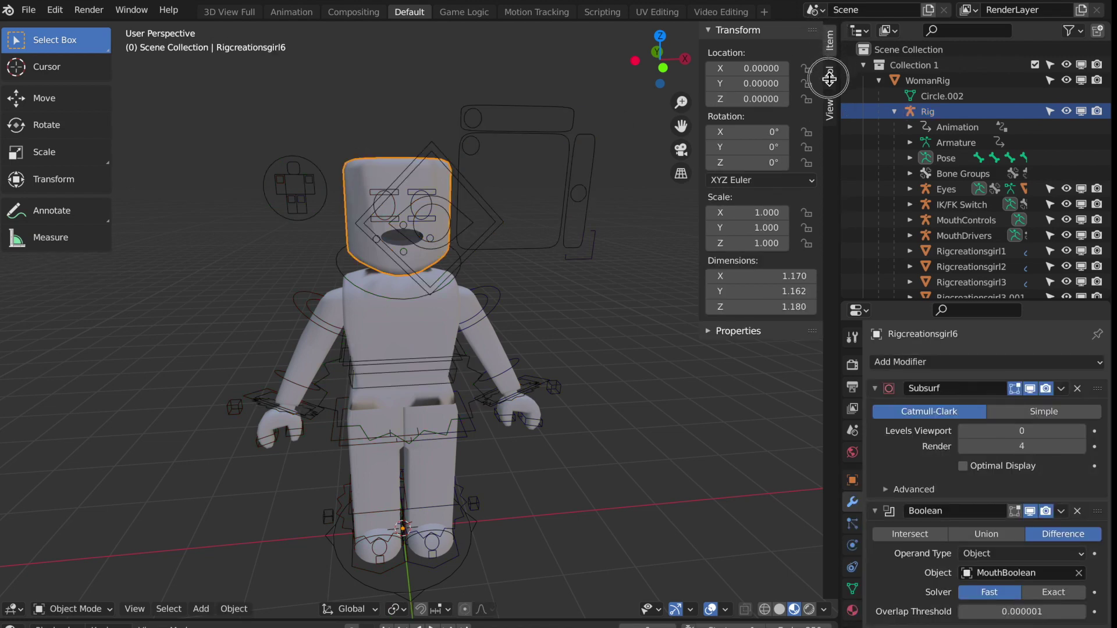
pyautogui.moveTo(833, 22); pyautogui.dragTo(821, 397)
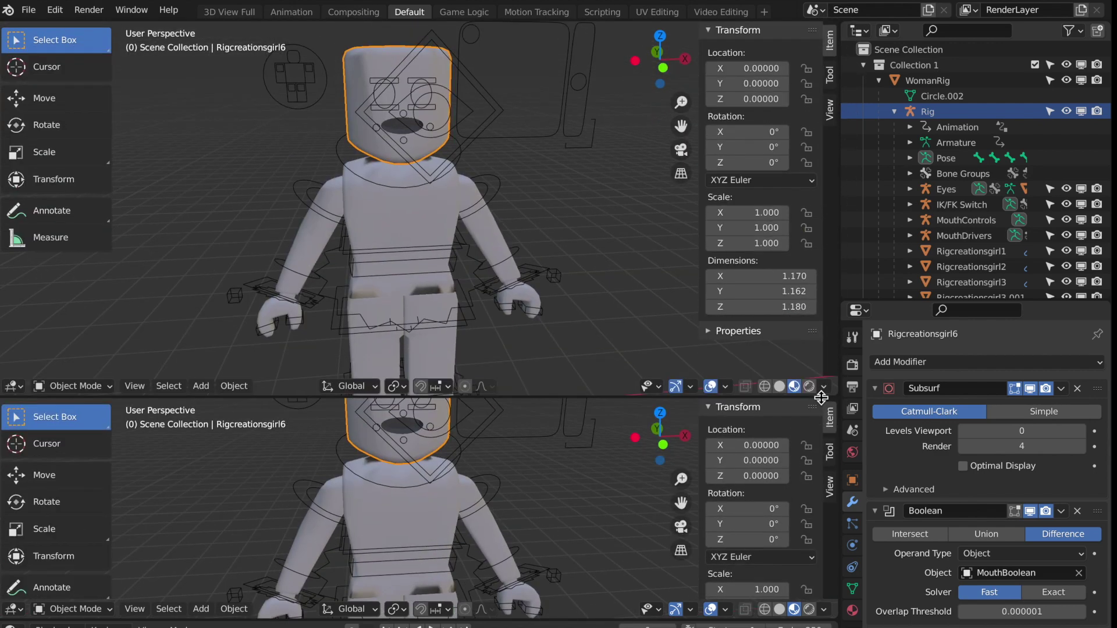
pyautogui.click(341, 373)
pyautogui.click(14, 388)
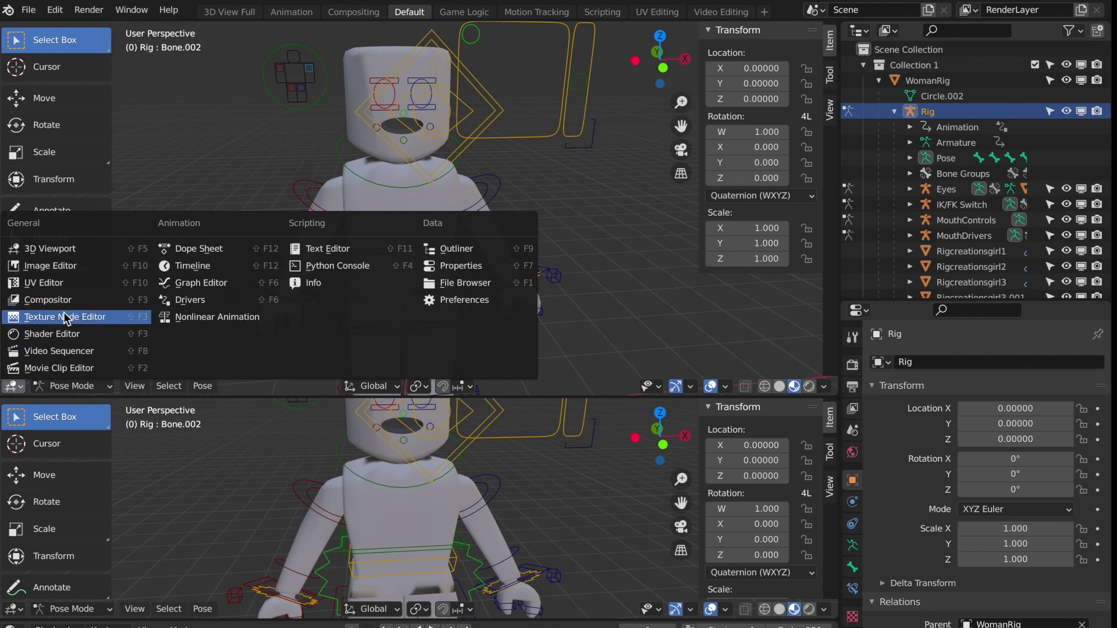
pyautogui.click(51, 334)
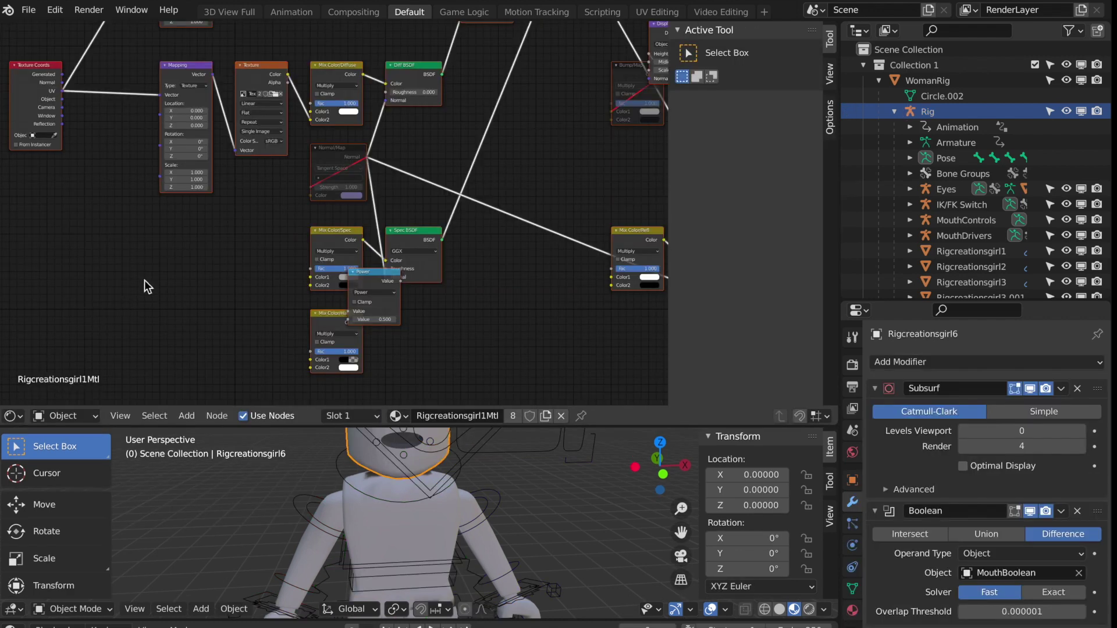
# Replace the image in the diffuse Texture node with the character's exported 1Tex PNG from Downloads.
pyautogui.moveTo(207, 254); pyautogui.dragTo(204, 359)
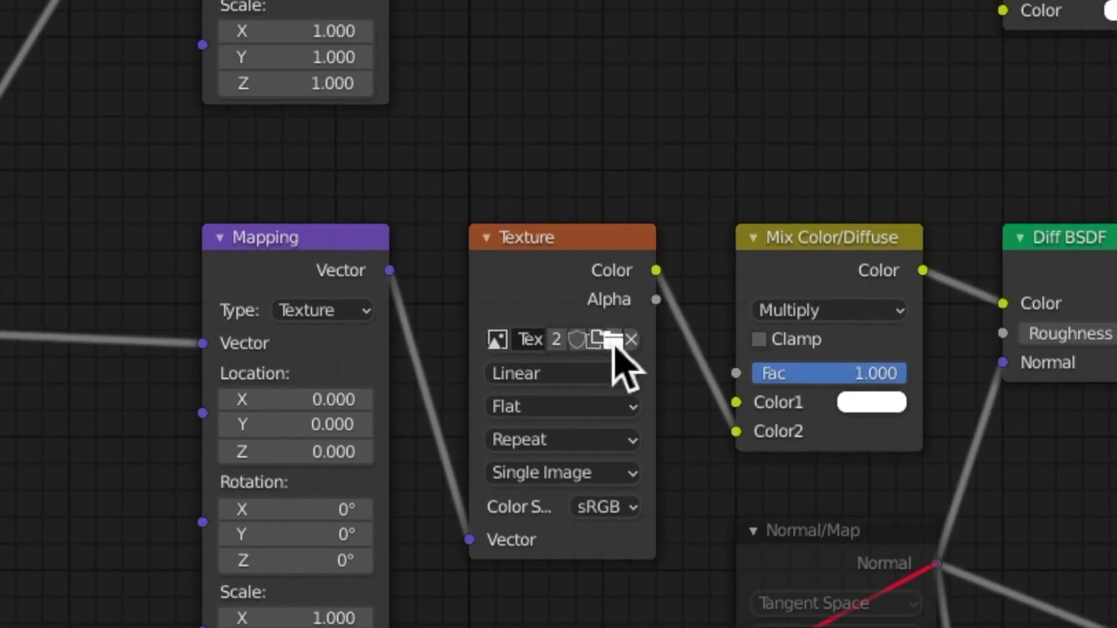
pyautogui.click(613, 339)
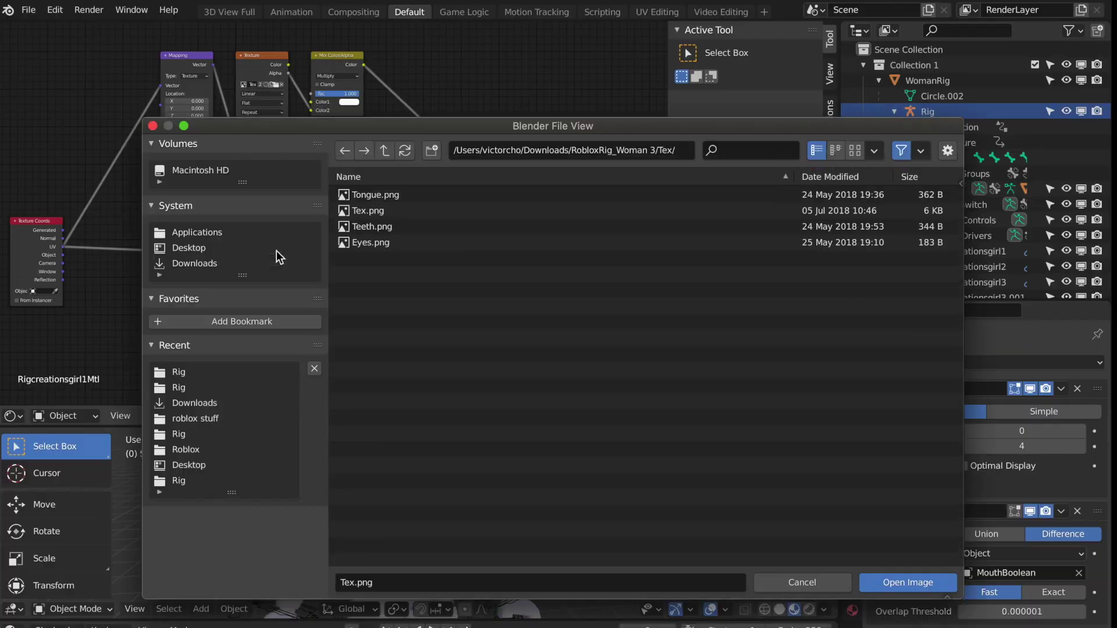
pyautogui.click(215, 403)
pyautogui.scroll(-5, 519, 470)
pyautogui.scroll(-3, 519, 470)
pyautogui.scroll(2, 519, 470)
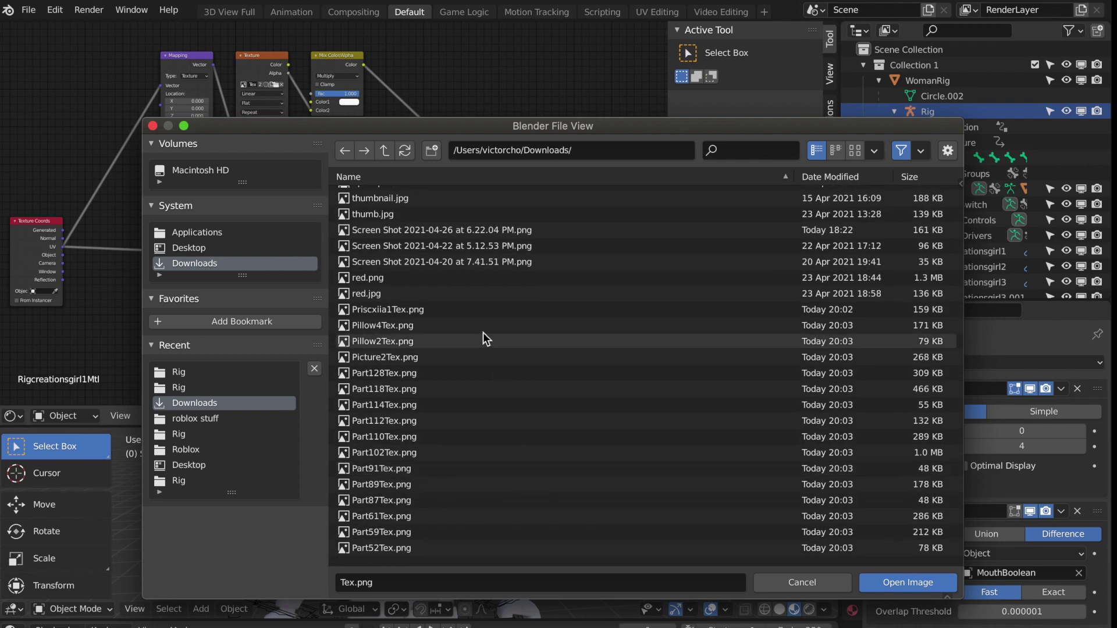
pyautogui.click(481, 311)
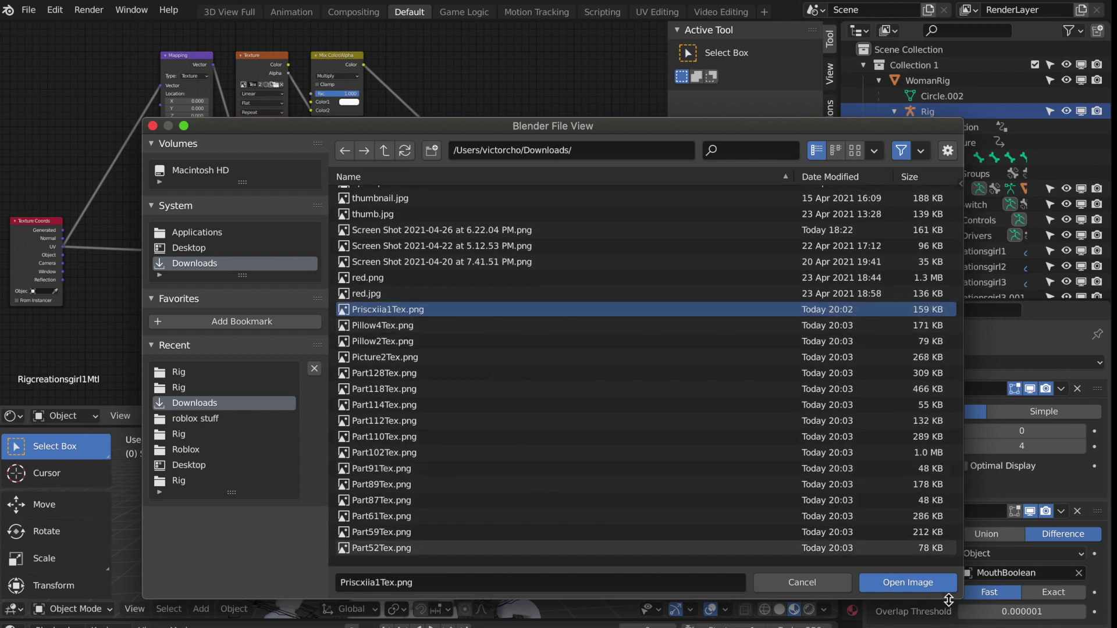
pyautogui.click(942, 582)
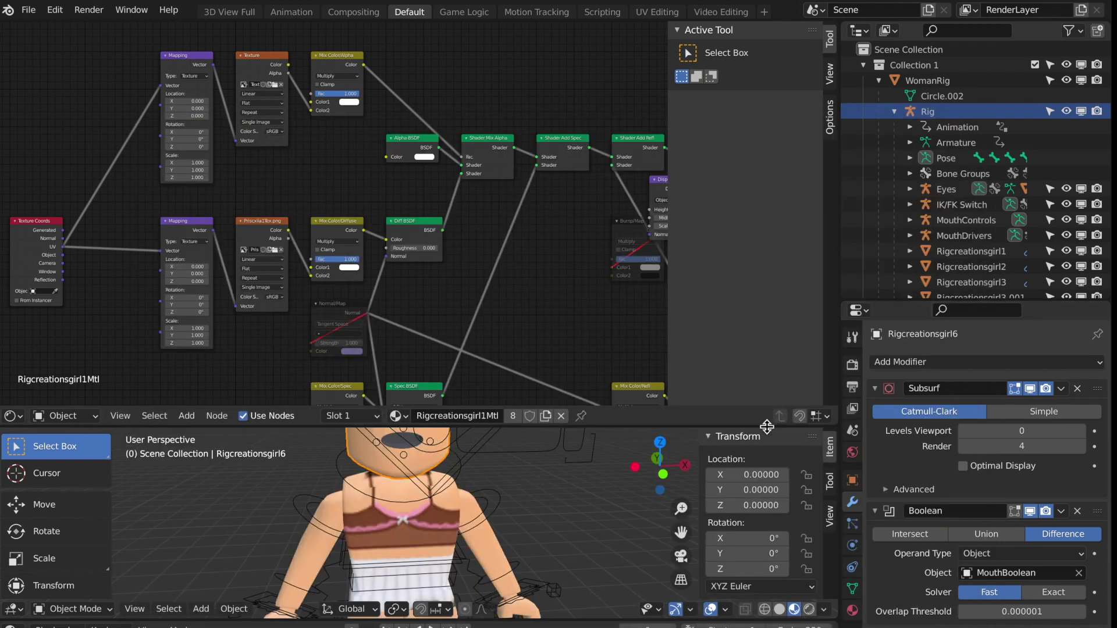
# Close the Shader Editor area so that the 3D viewport fills the space again.
pyautogui.moveTo(833, 428); pyautogui.dragTo(836, 407)
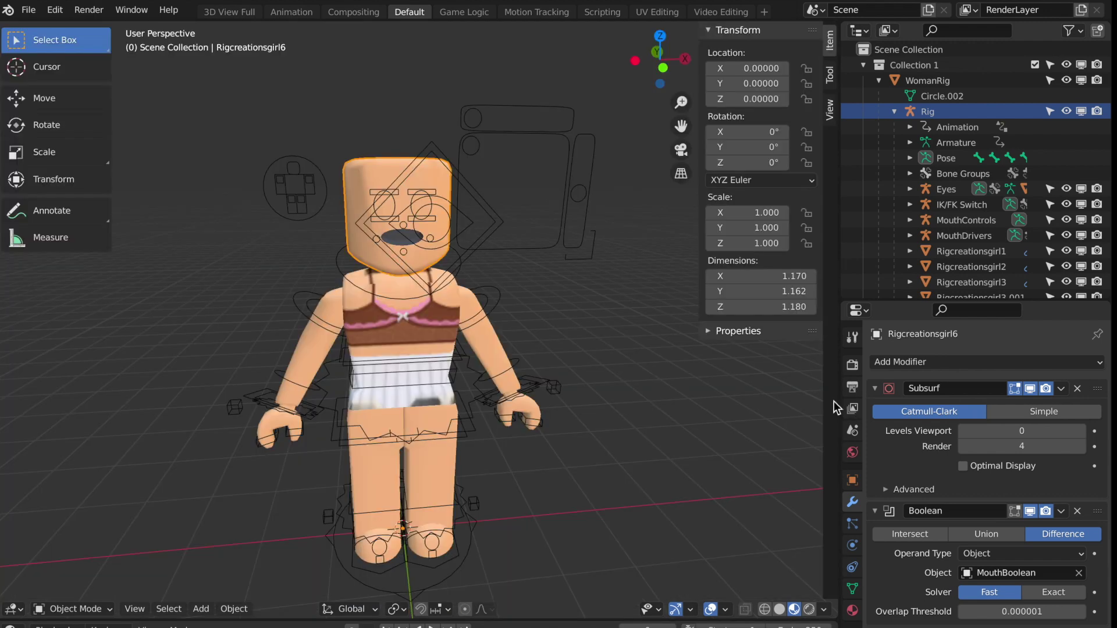
pyautogui.click(598, 374)
pyautogui.moveTo(598, 374); pyautogui.dragTo(581, 365, button='middle')
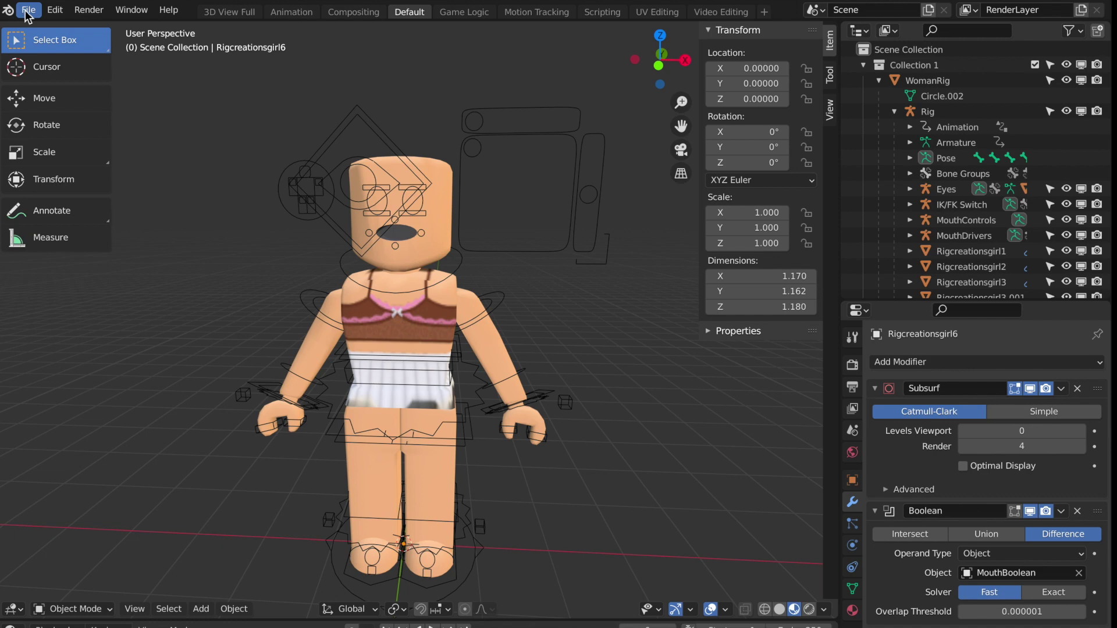
# Import the exported character's OBJ file from Downloads as Wavefront with Split by Group enabled.
pyautogui.click(28, 10)
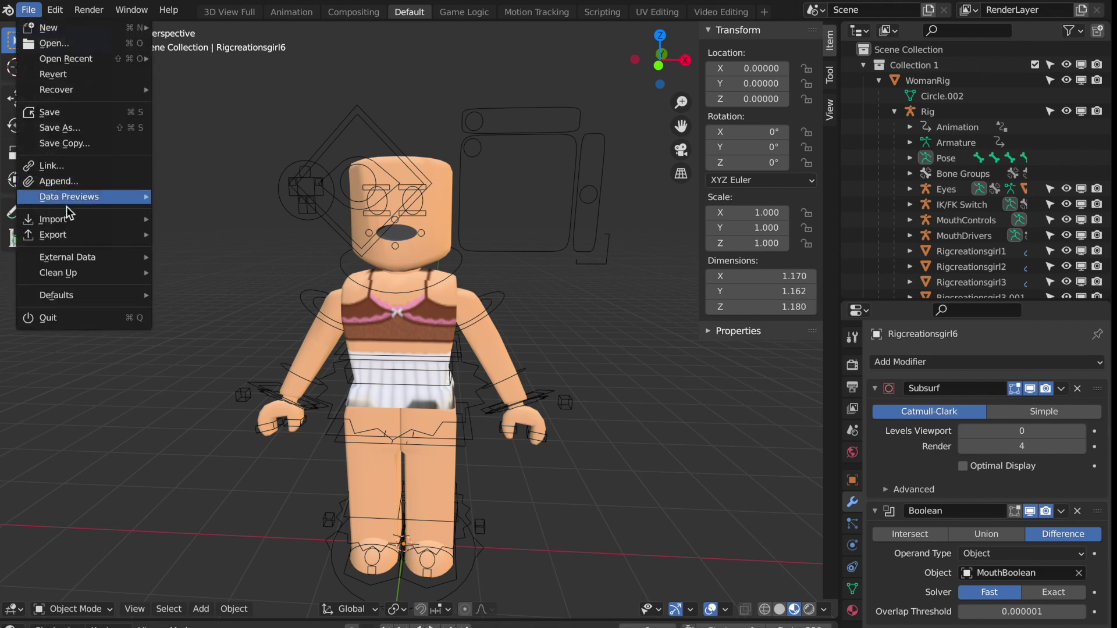
pyautogui.moveTo(67, 220)
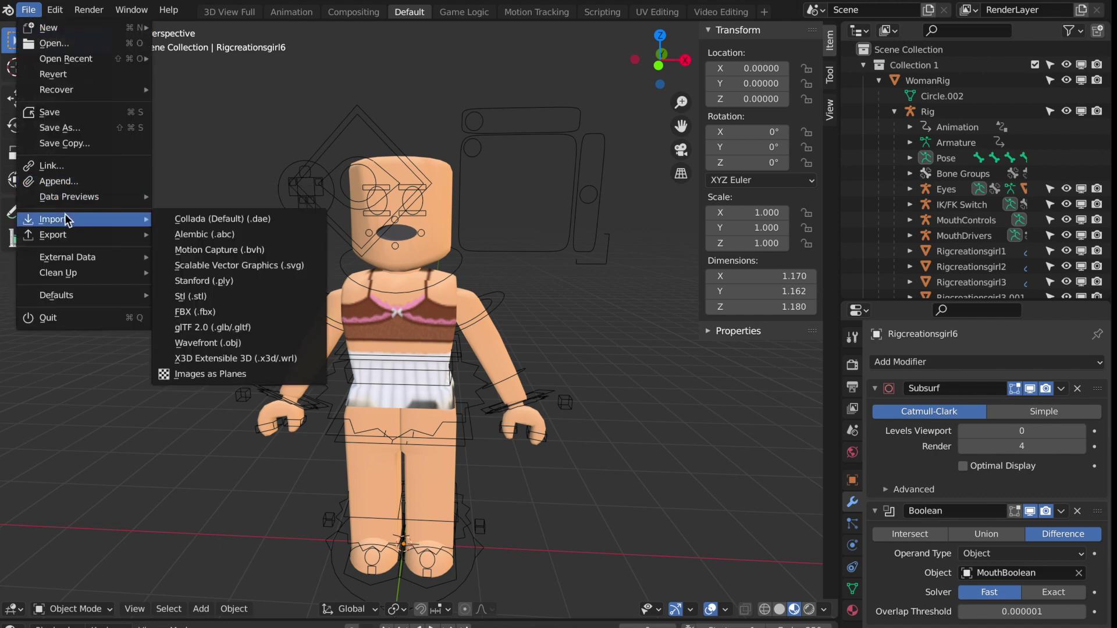
pyautogui.click(225, 348)
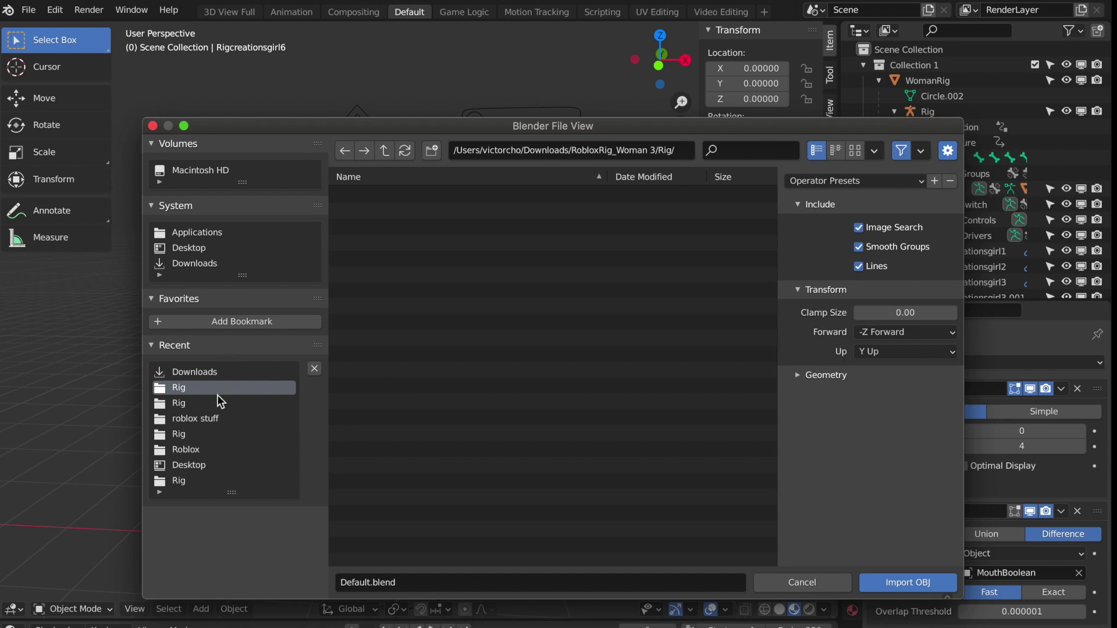
pyautogui.click(218, 372)
pyautogui.click(407, 445)
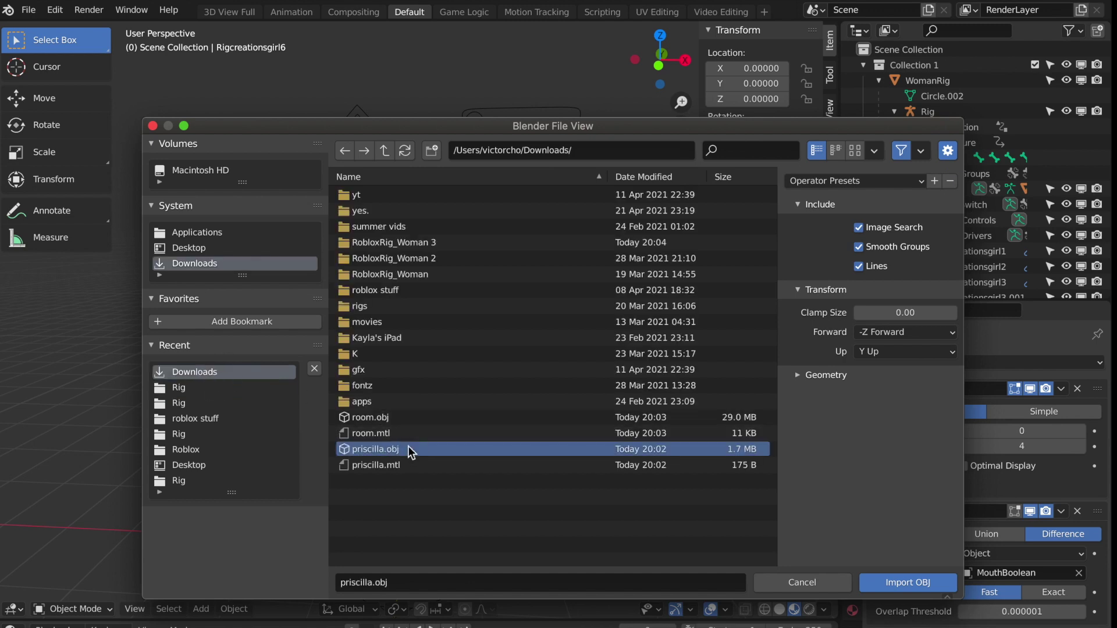
pyautogui.click(806, 377)
pyautogui.click(859, 436)
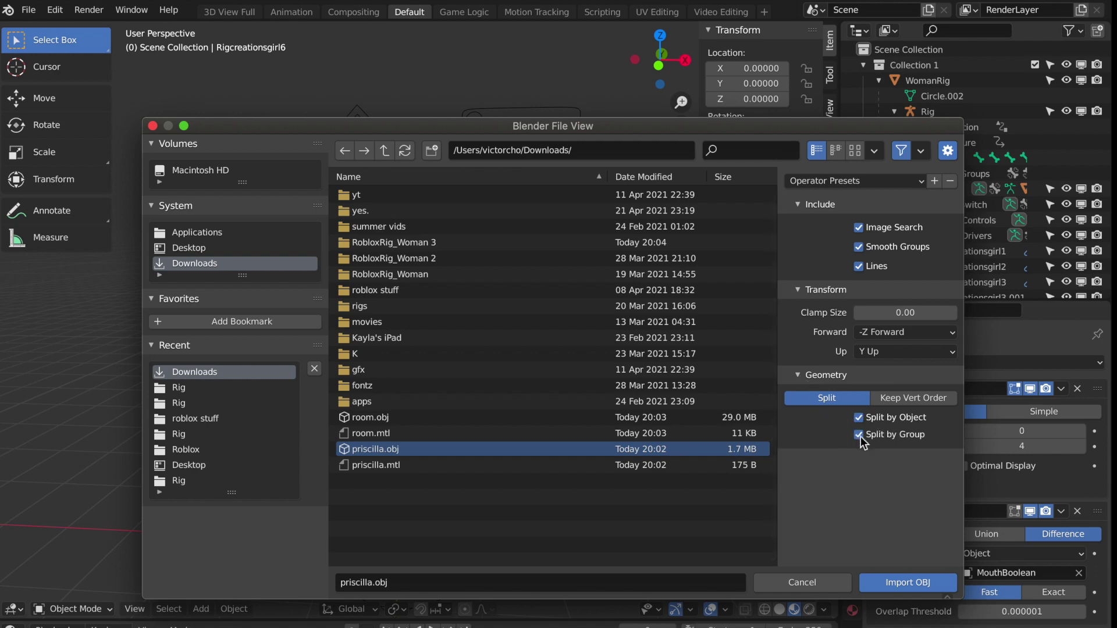
pyautogui.click(909, 582)
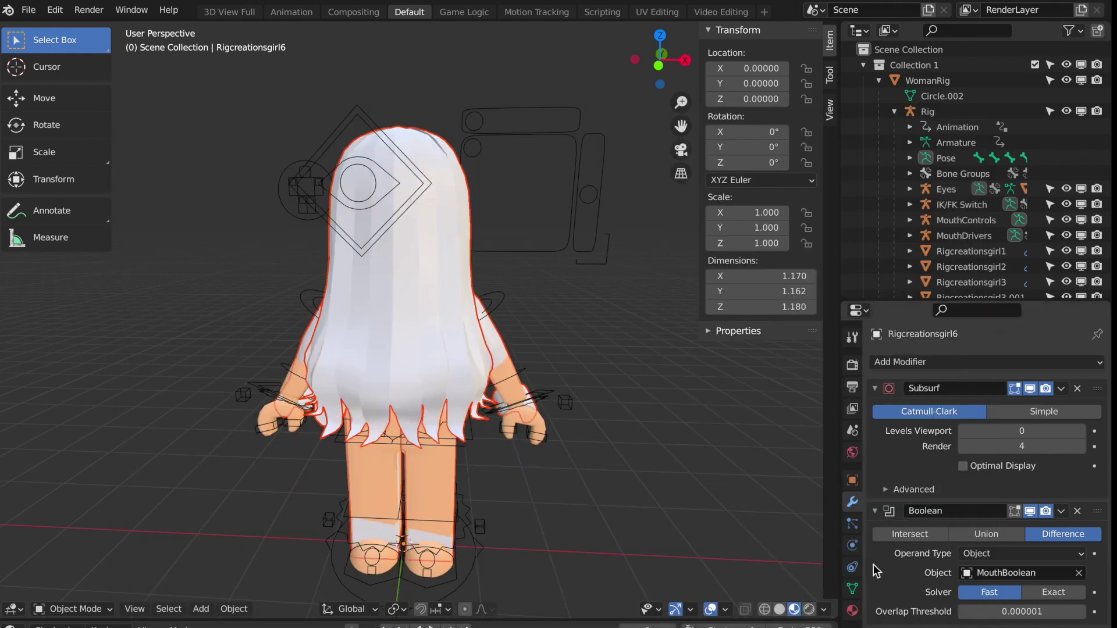
# Move the imported character about 3.58 units along the Y axis, away from the rig.
pyautogui.hscroll(5, 661, 428)
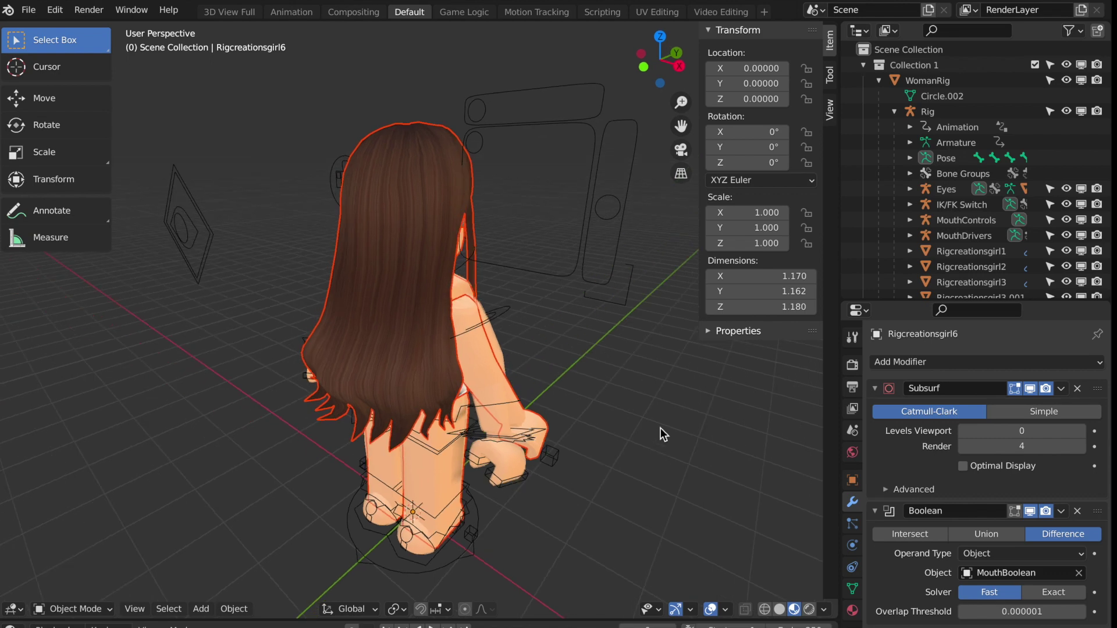
pyautogui.moveTo(660, 434); pyautogui.dragTo(659, 433, button='middle')
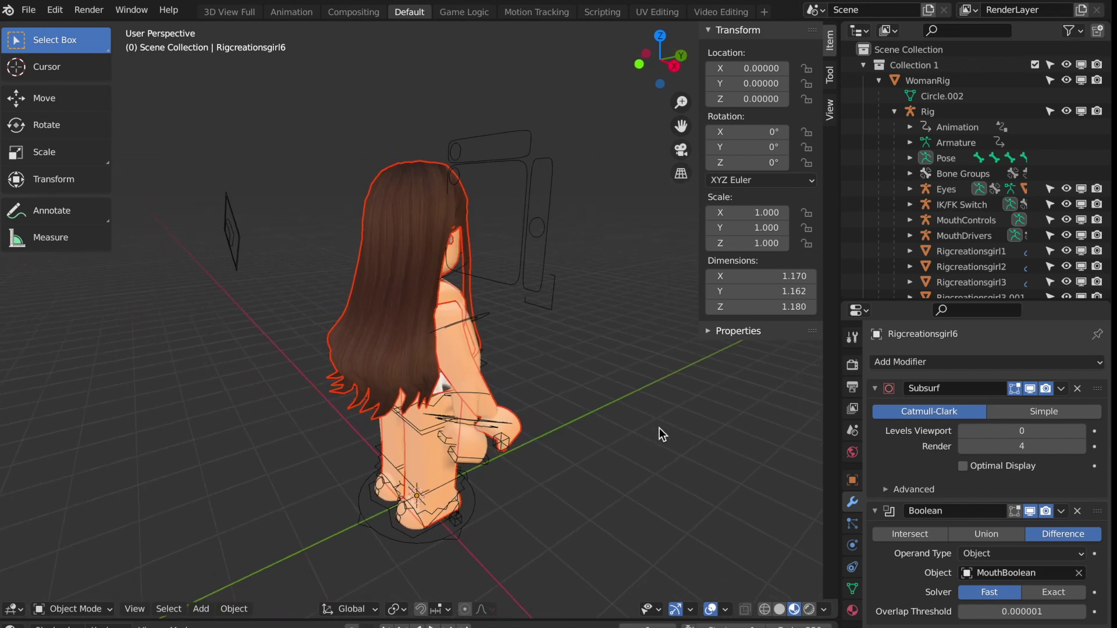
pyautogui.click(48, 102)
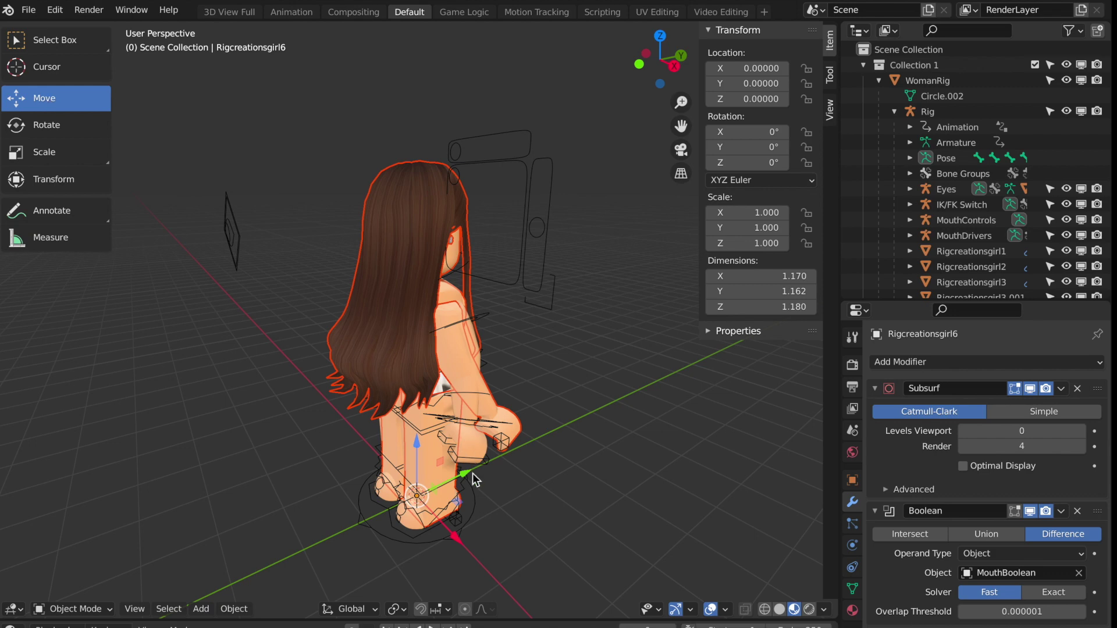
pyautogui.moveTo(472, 477); pyautogui.dragTo(611, 419)
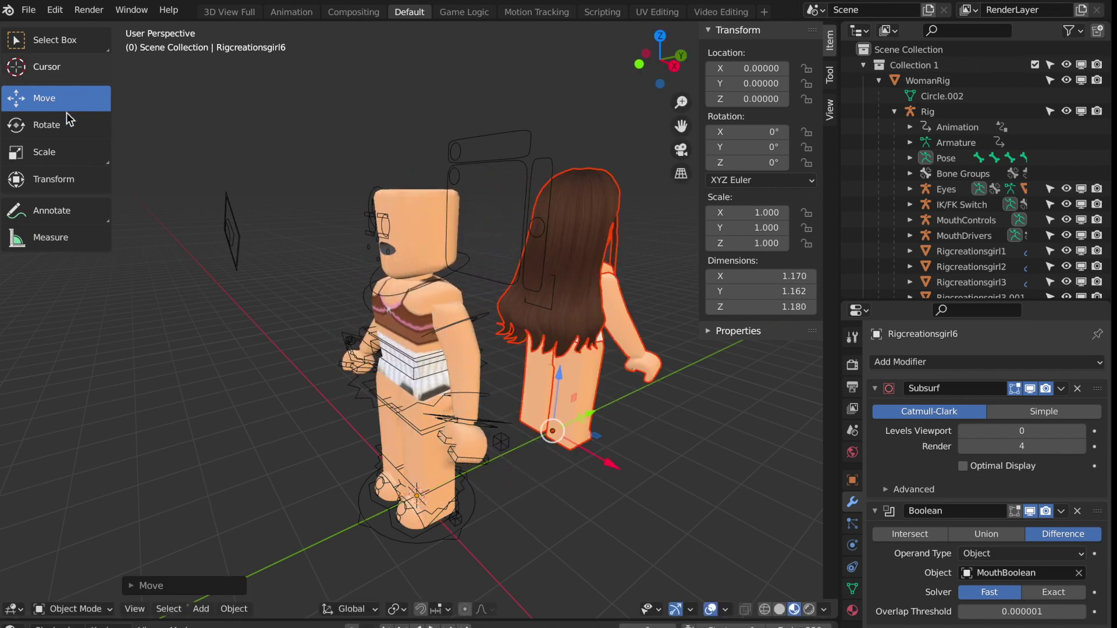
# Delete both legs of the imported character, leaving its torso and hair in place.
pyautogui.click(68, 132)
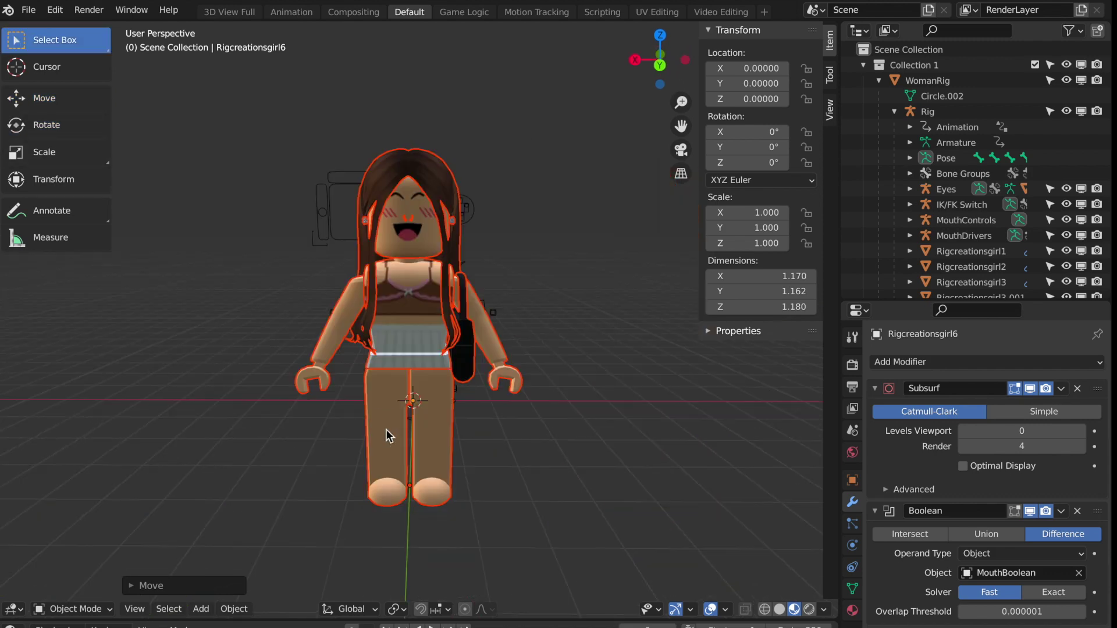
pyautogui.click(385, 429)
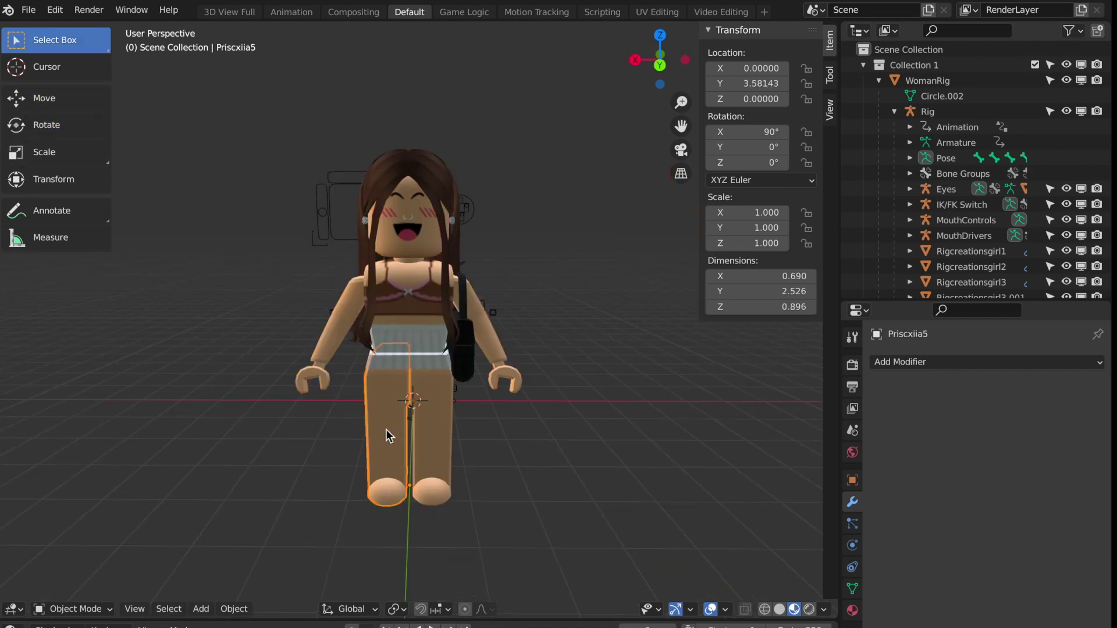
pyautogui.press('x')
pyautogui.click(386, 429)
pyautogui.click(438, 454)
pyautogui.click(437, 455)
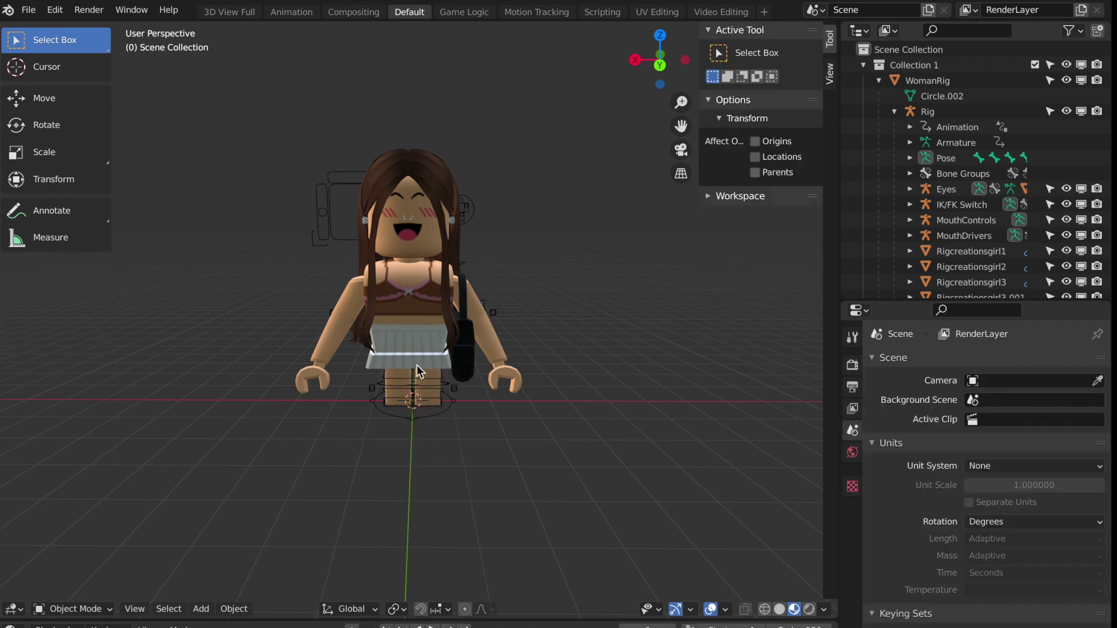
pyautogui.click(402, 318)
pyautogui.hotkey('ctrl', 'Tab')
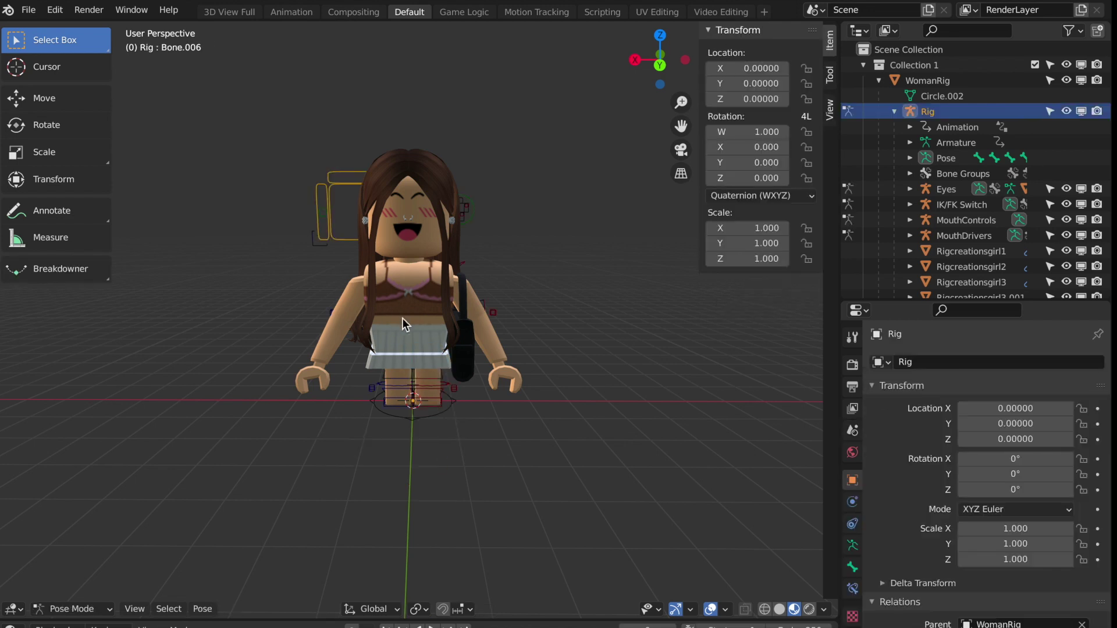
pyautogui.hotkey('ctrl', 'Tab')
# Delete both arms of the imported character.
pyautogui.click(498, 355)
pyautogui.press('x')
pyautogui.click(497, 355)
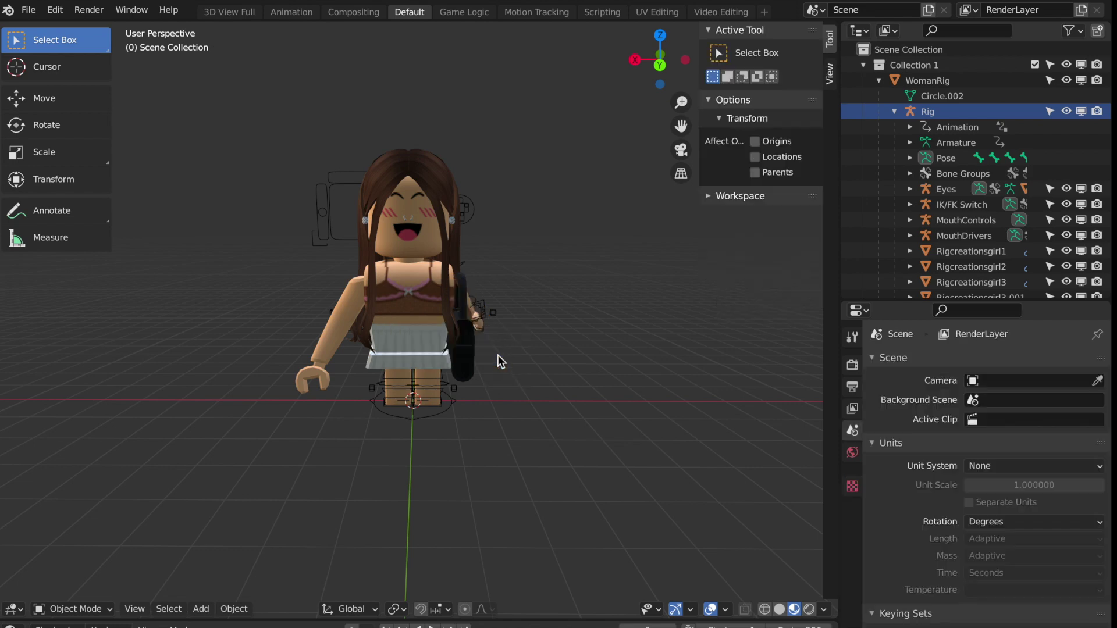
pyautogui.click(326, 360)
pyautogui.press('x')
pyautogui.click(324, 363)
# Delete the imported character's torso, keeping its head, hair and handbag.
pyautogui.click(437, 353)
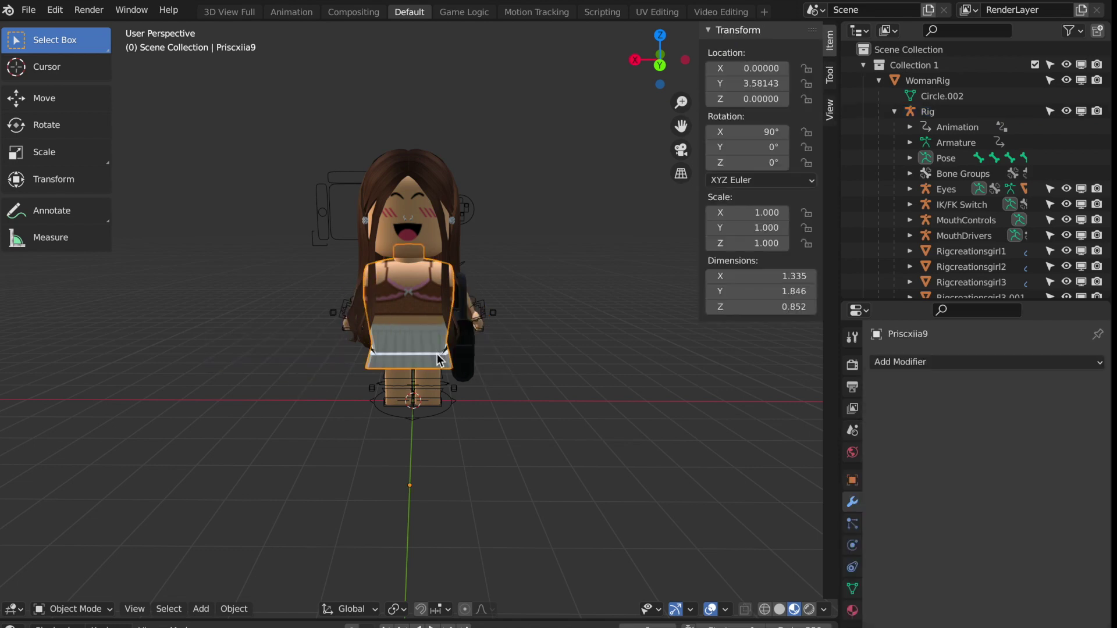
pyautogui.press('x')
pyautogui.click(438, 354)
pyautogui.moveTo(522, 418); pyautogui.dragTo(483, 307, button='middle')
# Join the imported character's head, hair and earrings into a single object.
pyautogui.click(410, 202)
pyautogui.hotkey('ctrl', 'Tab')
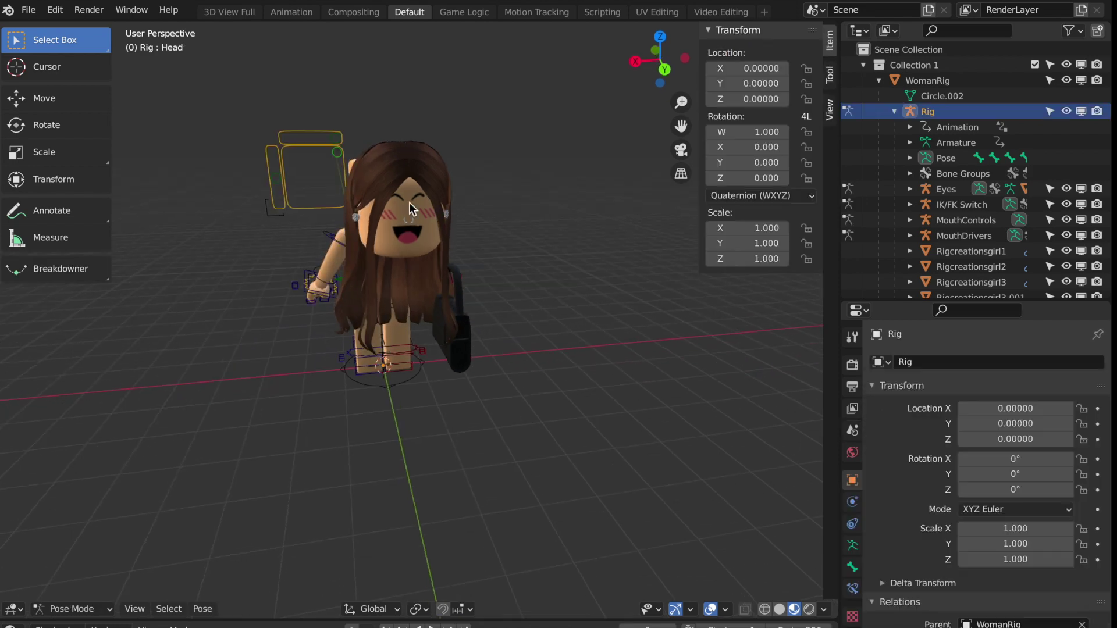
pyautogui.click(420, 271)
pyautogui.click(421, 249)
pyautogui.click(434, 243)
pyautogui.click(434, 243)
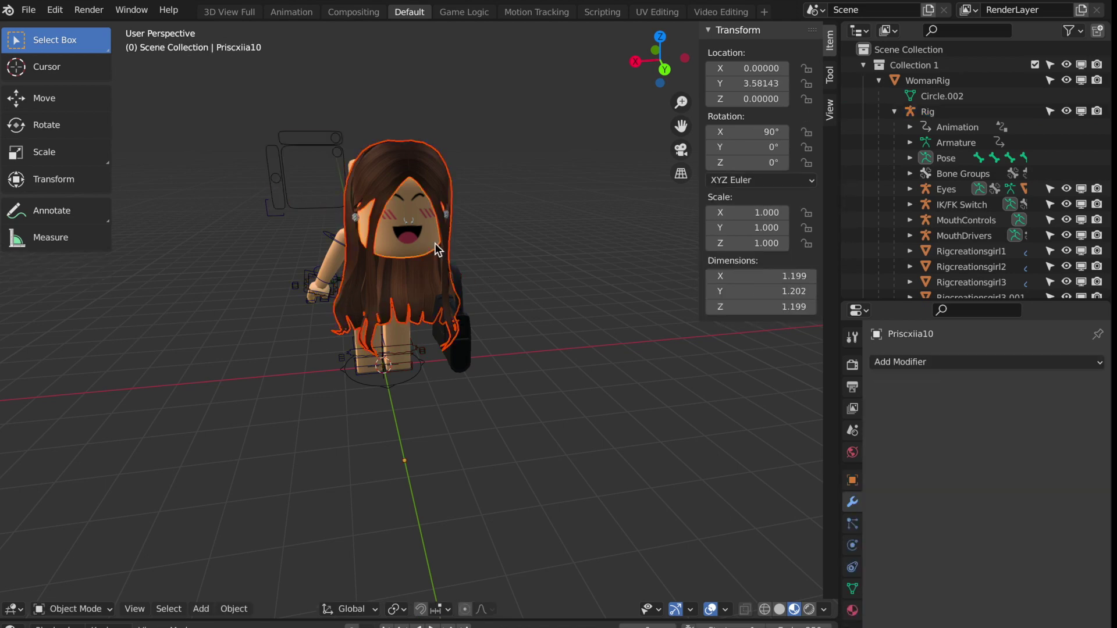
pyautogui.click(434, 243)
pyautogui.click(414, 222)
pyautogui.click(414, 222)
pyautogui.click(448, 215)
pyautogui.hotkey('ctrl', 'j')
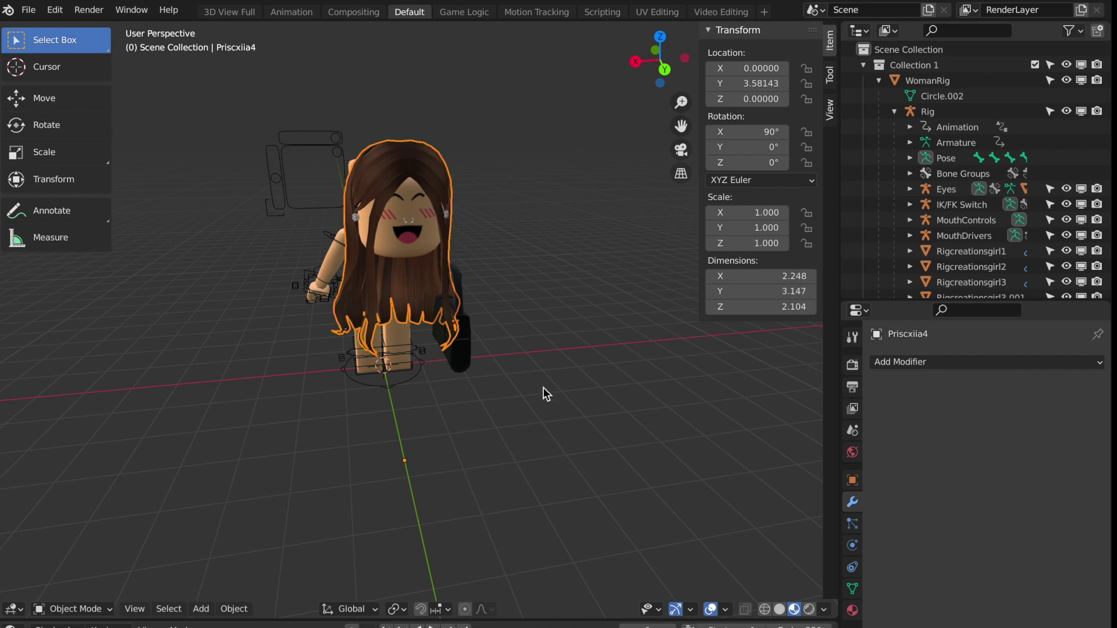
# Set the Z rotation of the handbag and of the joined head and hair to 180°.
pyautogui.keyDown('shift'); pyautogui.click(466, 355); pyautogui.keyUp('shift')
pyautogui.moveTo(509, 411); pyautogui.dragTo(394, 360, button='middle')
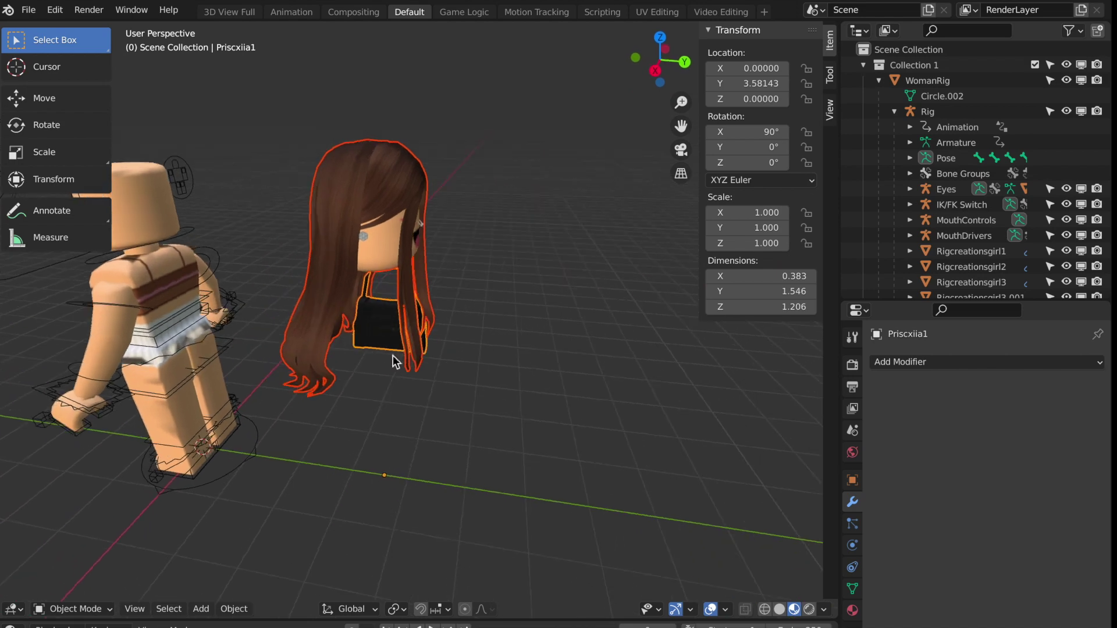
pyautogui.click(92, 124)
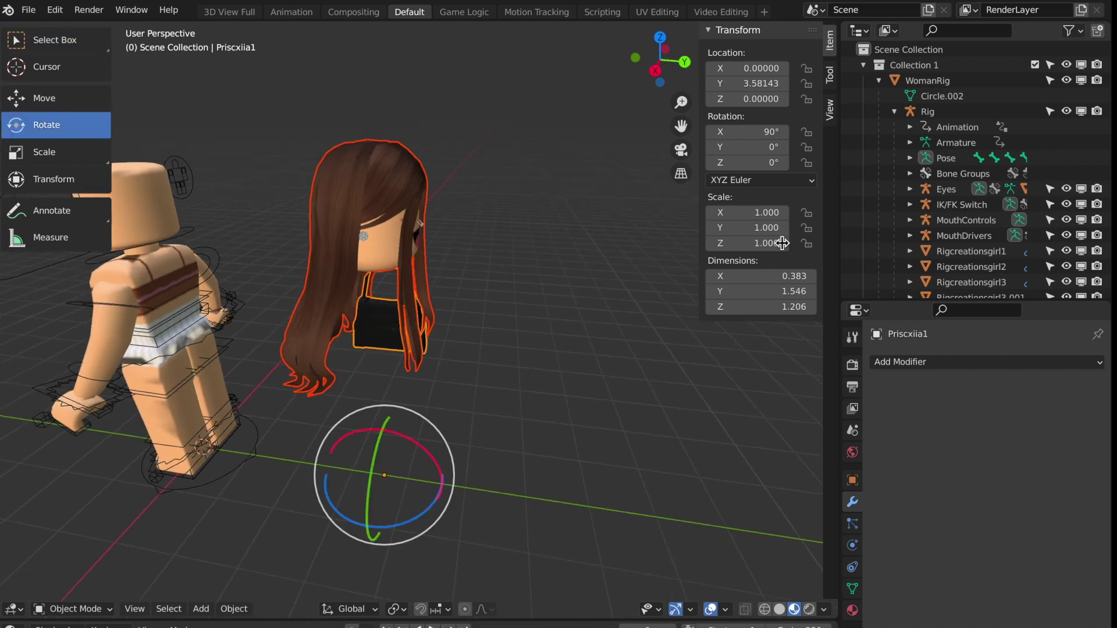
pyautogui.click(762, 162)
pyautogui.write('180')
pyautogui.press('Return')
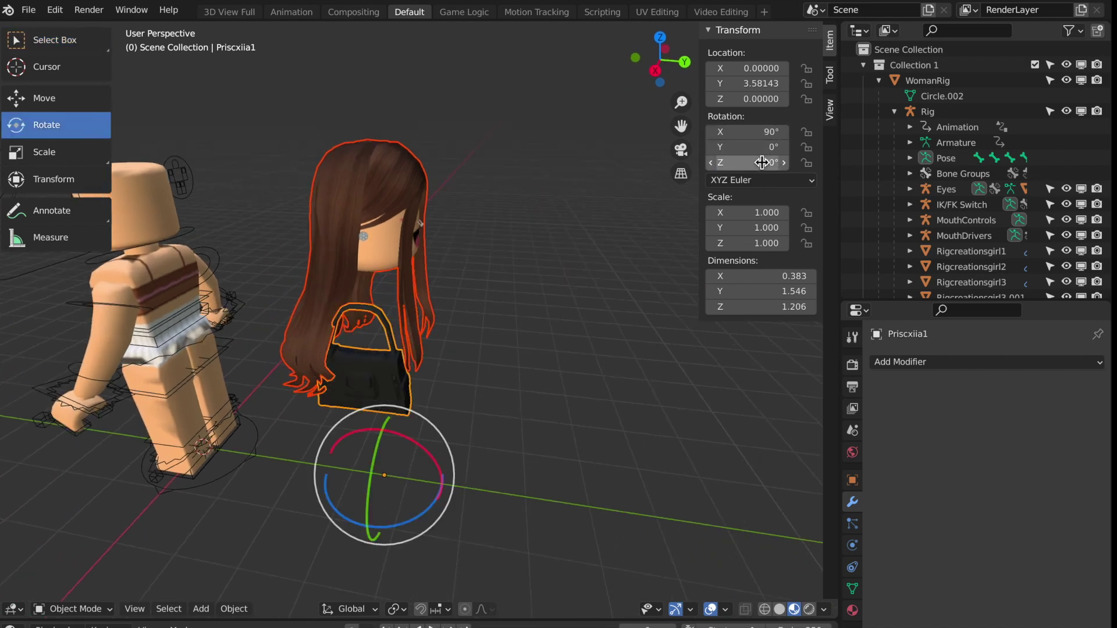
pyautogui.click(504, 257)
pyautogui.click(405, 192)
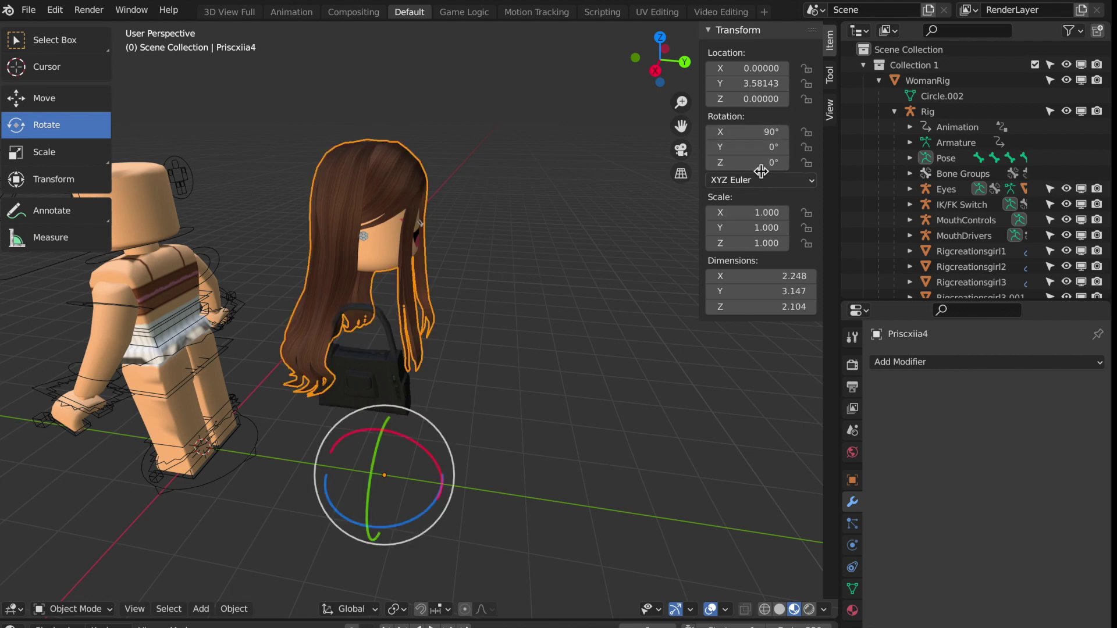
pyautogui.press('Return')
pyautogui.click(631, 341)
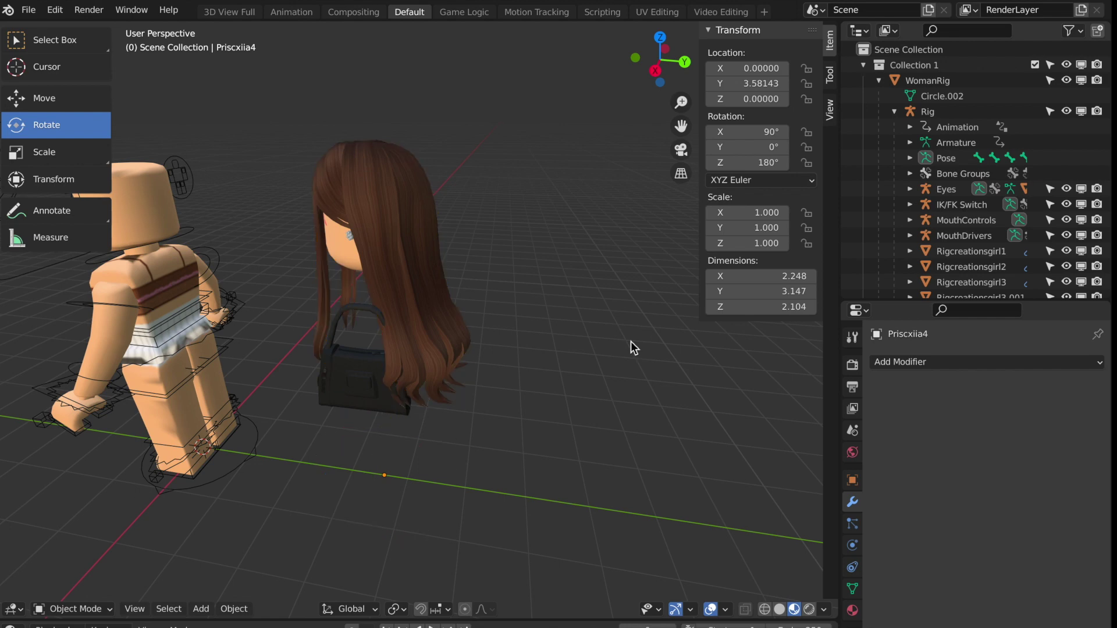
# Set the Y location of the joined head and hair and of the handbag to 0 to place them on the rig.
pyautogui.hscroll(-5, 630, 341)
pyautogui.click(355, 226)
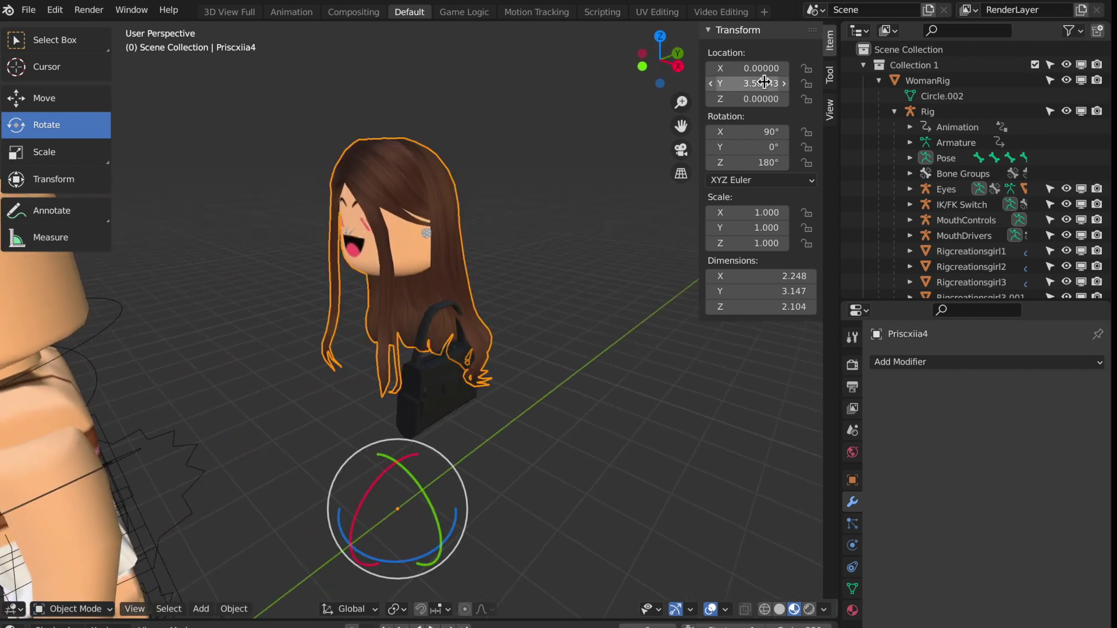
pyautogui.click(761, 86)
pyautogui.write('0')
pyautogui.press('Return')
pyautogui.click(461, 369)
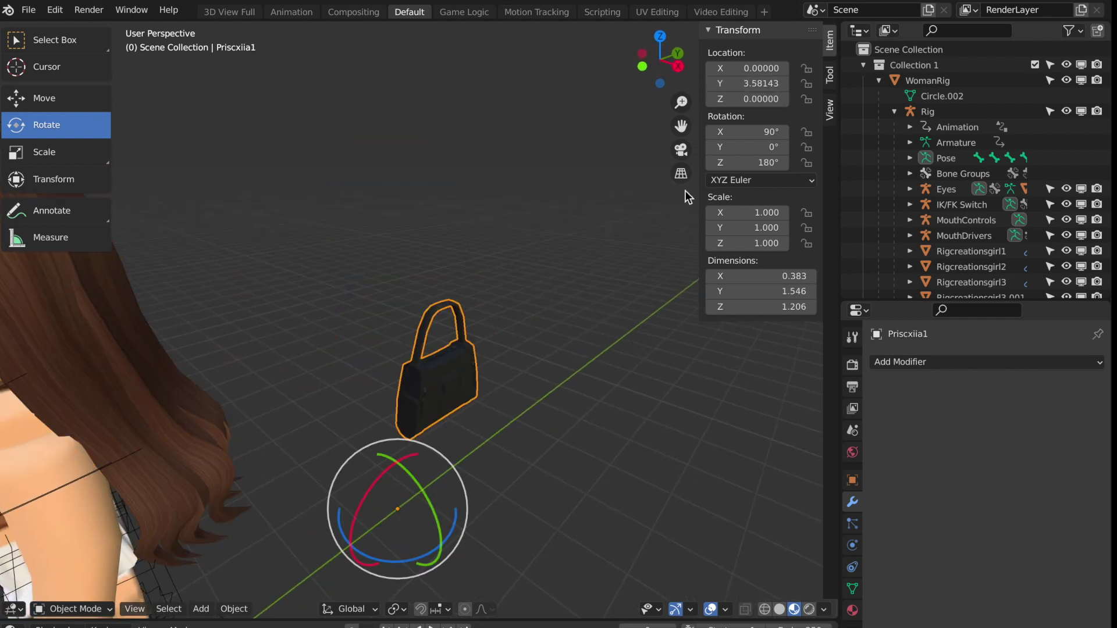
pyautogui.press('Return')
pyautogui.hscroll(5, 492, 415)
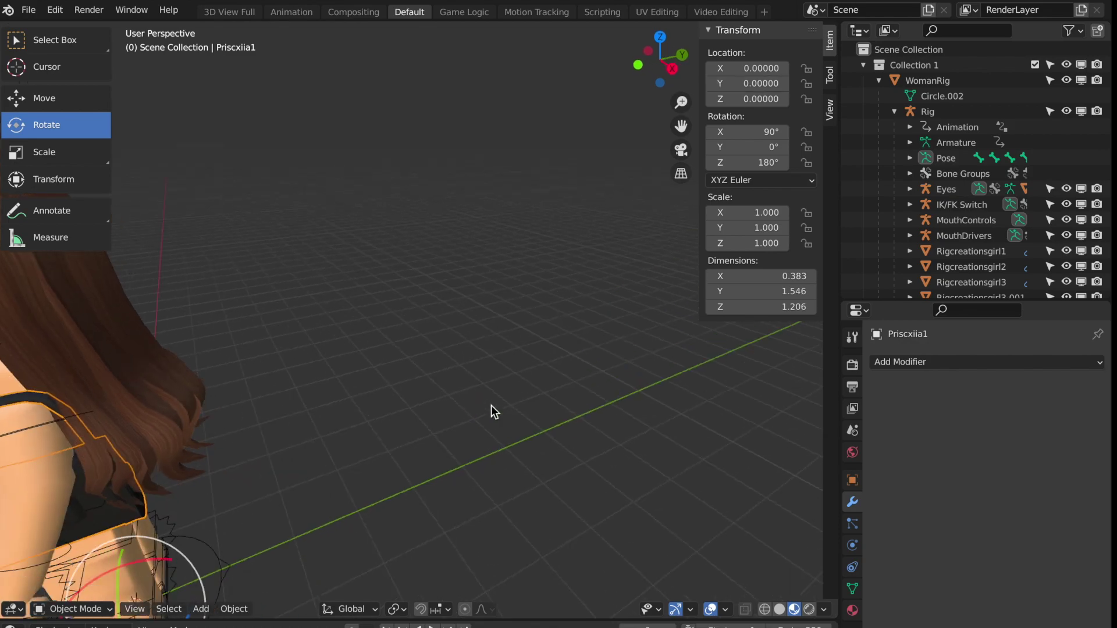
pyautogui.moveTo(682, 123); pyautogui.dragTo(792, 68)
pyautogui.moveTo(662, 66); pyautogui.dragTo(762, 64)
pyautogui.moveTo(681, 126); pyautogui.dragTo(605, 126, button='middle')
pyautogui.click(137, 69)
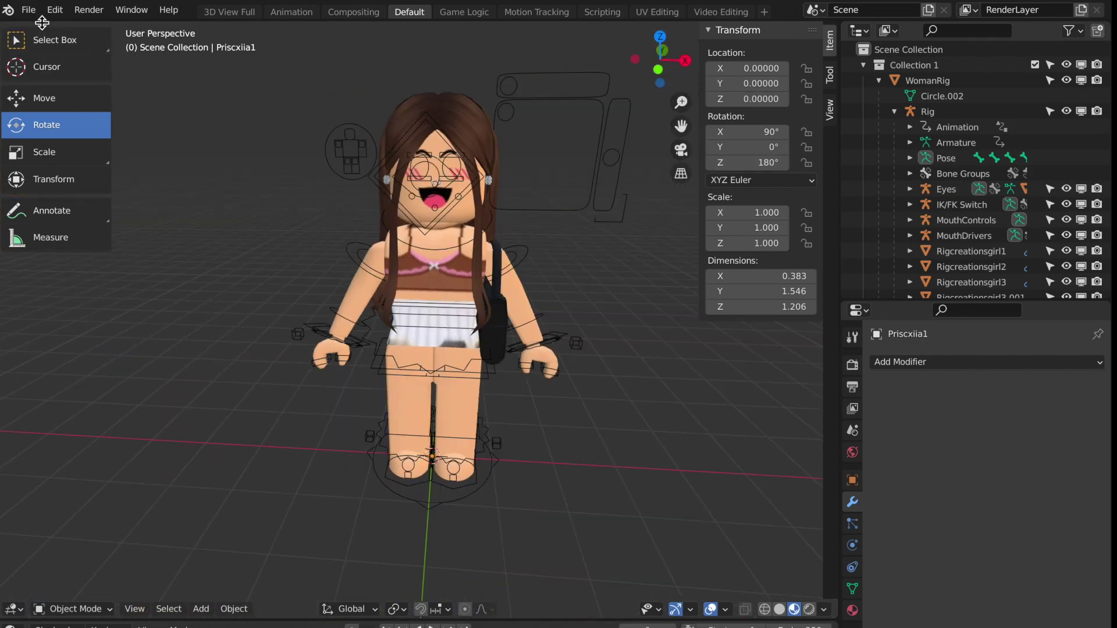
# Import room.obj from Downloads as Wavefront with Split by Object and Split by Group enabled.
pyautogui.click(29, 11)
pyautogui.moveTo(81, 217)
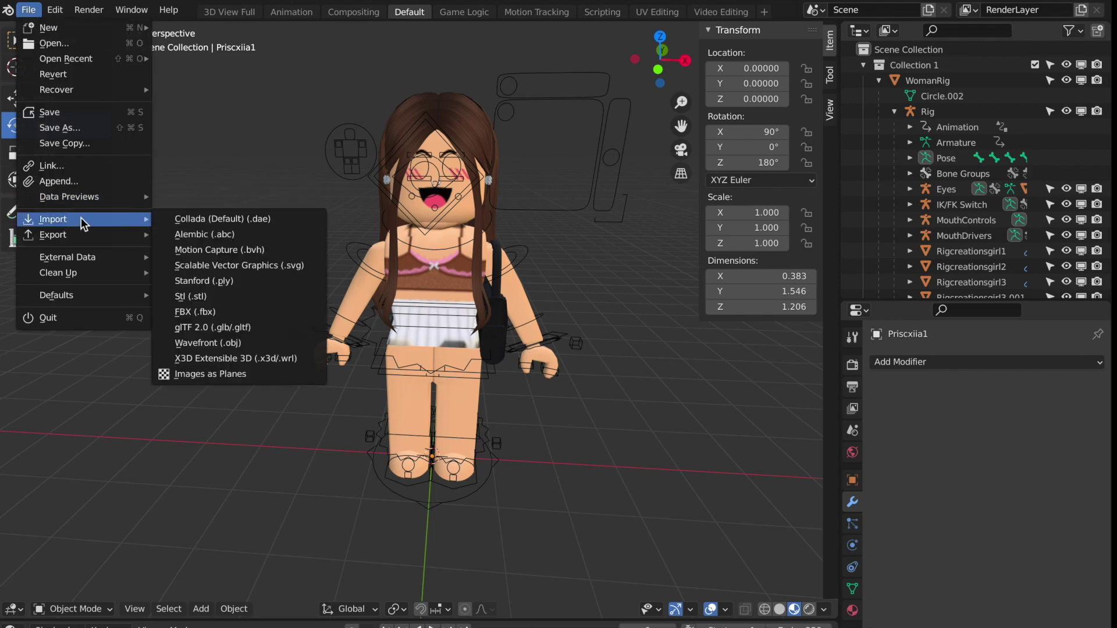
pyautogui.click(240, 348)
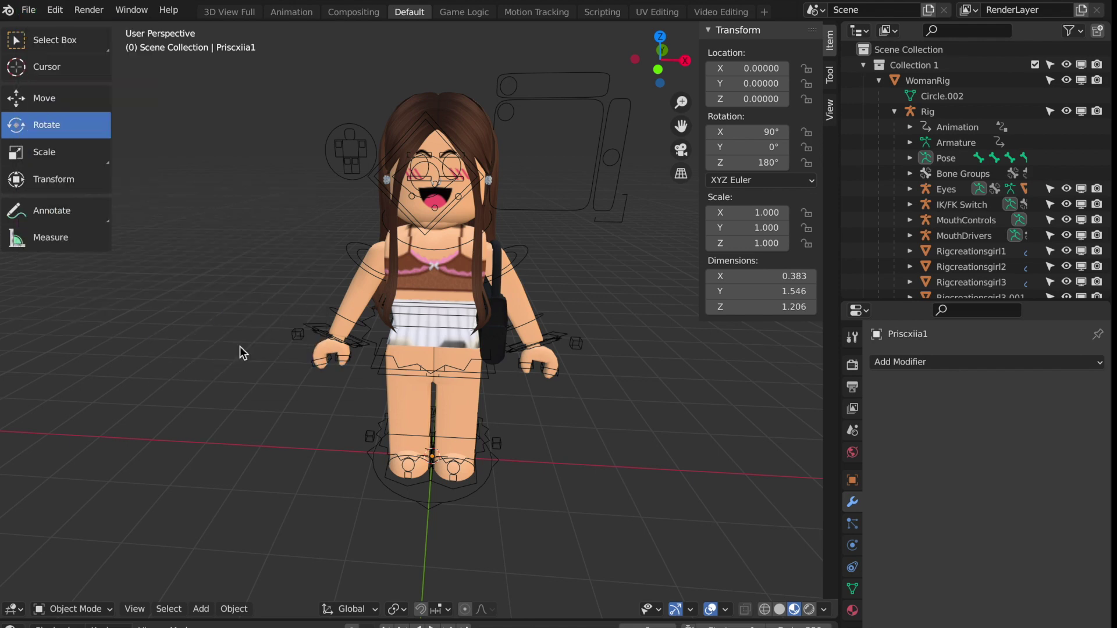
pyautogui.click(361, 414)
pyautogui.click(811, 375)
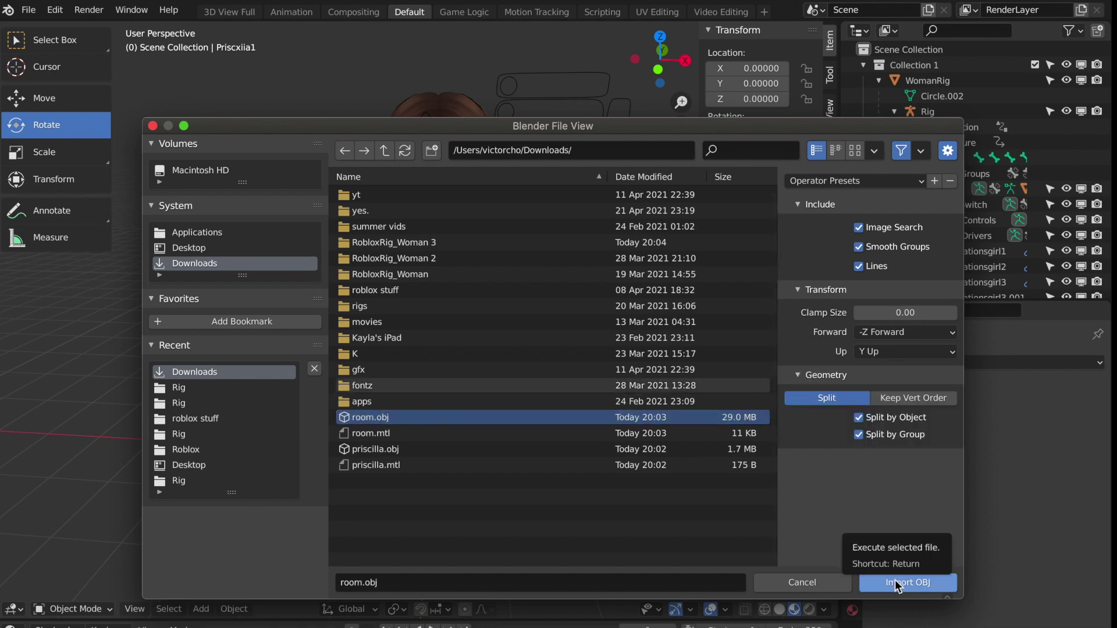
pyautogui.click(895, 585)
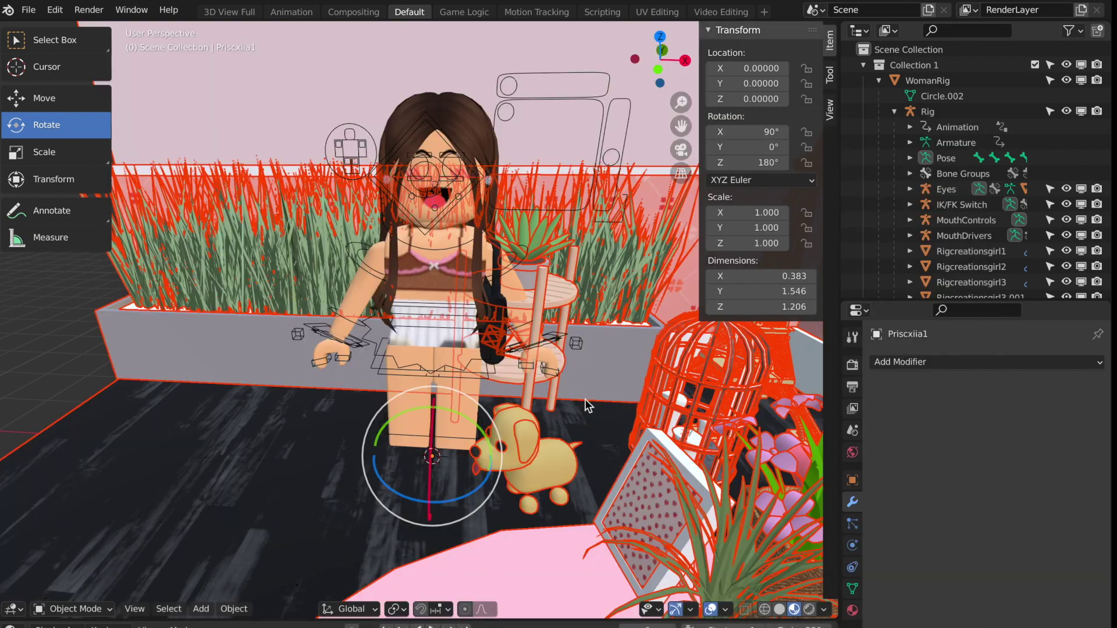
# Move the character rig and its accessories into the room, to about X 8.09 and Y -6.88 on the rug.
pyautogui.scroll(-5, 585, 404)
pyautogui.moveTo(526, 469); pyautogui.dragTo(525, 409, button='middle')
pyautogui.click(58, 100)
pyautogui.moveTo(464, 359); pyautogui.dragTo(586, 300)
pyautogui.moveTo(480, 262); pyautogui.dragTo(510, 259, button='middle')
pyautogui.click(246, 445)
pyautogui.moveTo(314, 233); pyautogui.dragTo(252, 209, button='middle')
pyautogui.moveTo(252, 210); pyautogui.dragTo(362, 372)
pyautogui.moveTo(355, 375); pyautogui.dragTo(370, 378, button='middle')
pyautogui.moveTo(369, 379); pyautogui.dragTo(483, 332)
pyautogui.moveTo(483, 332); pyautogui.dragTo(553, 344, button='middle')
pyautogui.moveTo(349, 356); pyautogui.dragTo(489, 356)
pyautogui.moveTo(576, 332); pyautogui.dragTo(524, 343, button='middle')
pyautogui.rightClick(522, 341)
pyautogui.moveTo(687, 128); pyautogui.dragTo(678, 115)
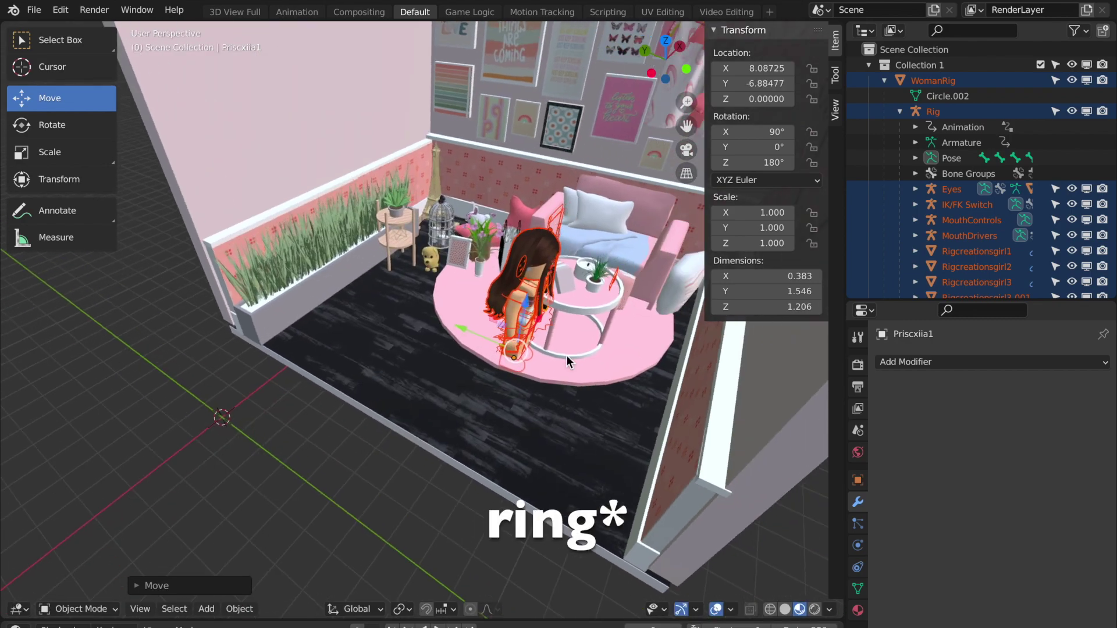
# Move the character and its accessories along X to about 15.56, toward the pink sofa.
pyautogui.moveTo(511, 343); pyautogui.dragTo(544, 326, button='middle')
pyautogui.moveTo(544, 326); pyautogui.dragTo(576, 273)
pyautogui.moveTo(576, 273); pyautogui.dragTo(628, 199, button='middle')
pyautogui.scroll(3, 340, 221)
pyautogui.moveTo(317, 207); pyautogui.dragTo(340, 232, button='middle')
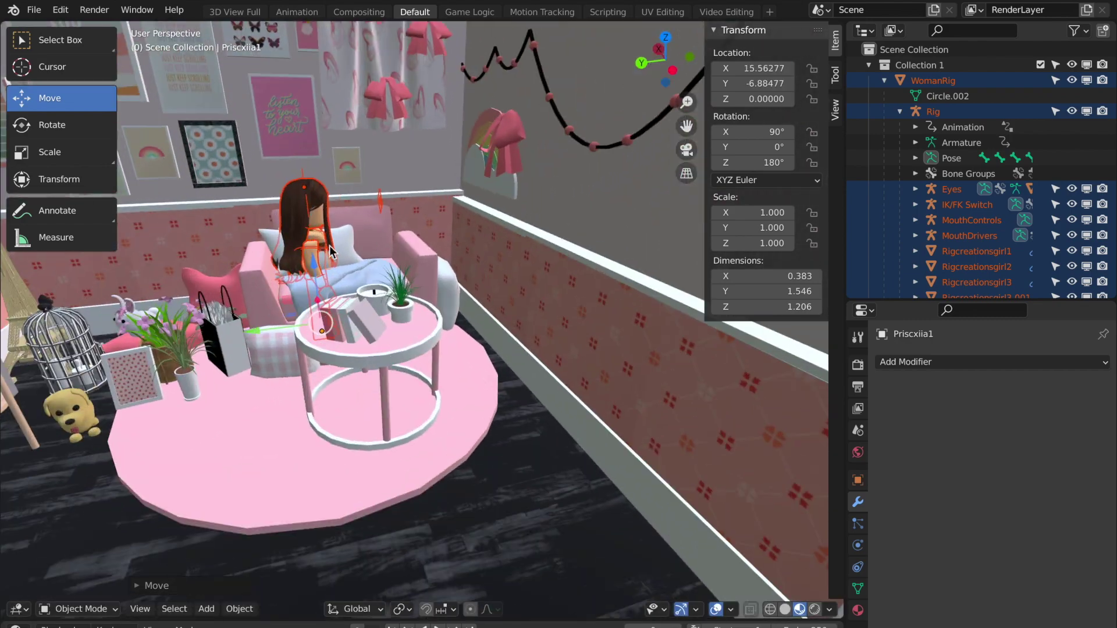
# Rotate the character and its accessories about 90° around Z so she faces away from the sofa.
pyautogui.moveTo(346, 142); pyautogui.dragTo(553, 189, button='middle')
pyautogui.click(95, 132)
pyautogui.moveTo(437, 389); pyautogui.dragTo(399, 474)
pyautogui.moveTo(490, 344); pyautogui.dragTo(594, 355, button='middle')
# Move the rotated character and its accessories into place on the pink sofa behind the daisy cushion.
pyautogui.click(70, 98)
pyautogui.moveTo(192, 427); pyautogui.dragTo(264, 356)
pyautogui.moveTo(264, 355); pyautogui.dragTo(204, 352, button='middle')
pyautogui.moveTo(192, 385); pyautogui.dragTo(322, 430)
pyautogui.moveTo(349, 378); pyautogui.dragTo(216, 410, button='middle')
pyautogui.moveTo(391, 340); pyautogui.dragTo(394, 344)
pyautogui.moveTo(401, 372); pyautogui.dragTo(337, 352, button='middle')
pyautogui.moveTo(378, 381); pyautogui.dragTo(376, 399)
# Rotate the rig's leg bones in Pose Mode to raise the thighs forward and bend the knees for sitting.
pyautogui.click(58, 124)
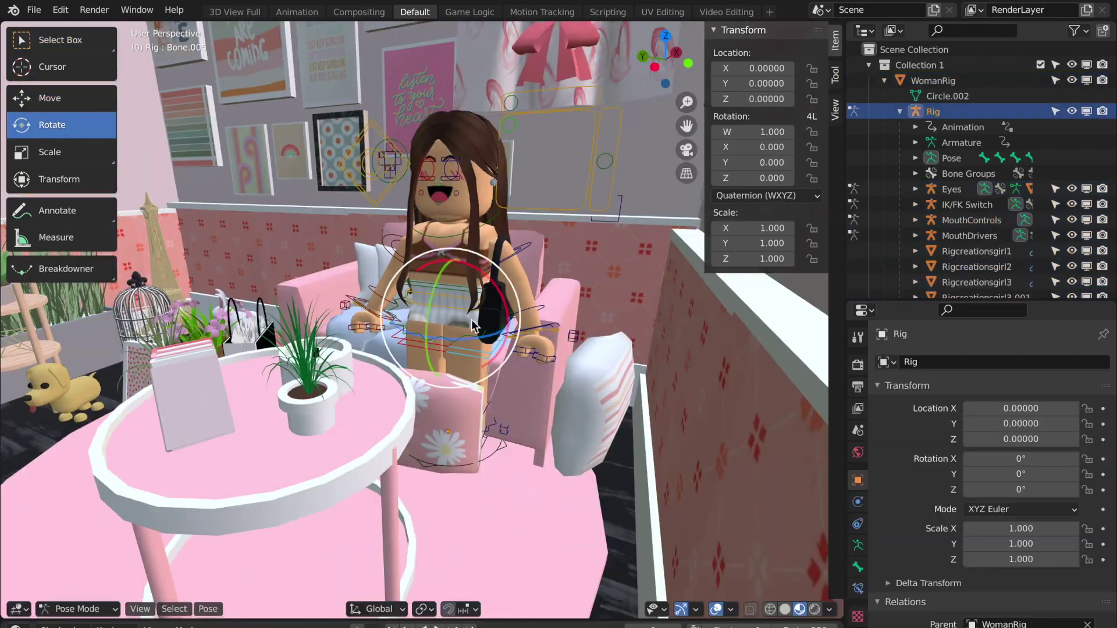
pyautogui.moveTo(436, 285); pyautogui.dragTo(469, 259)
pyautogui.moveTo(459, 349); pyautogui.dragTo(515, 271)
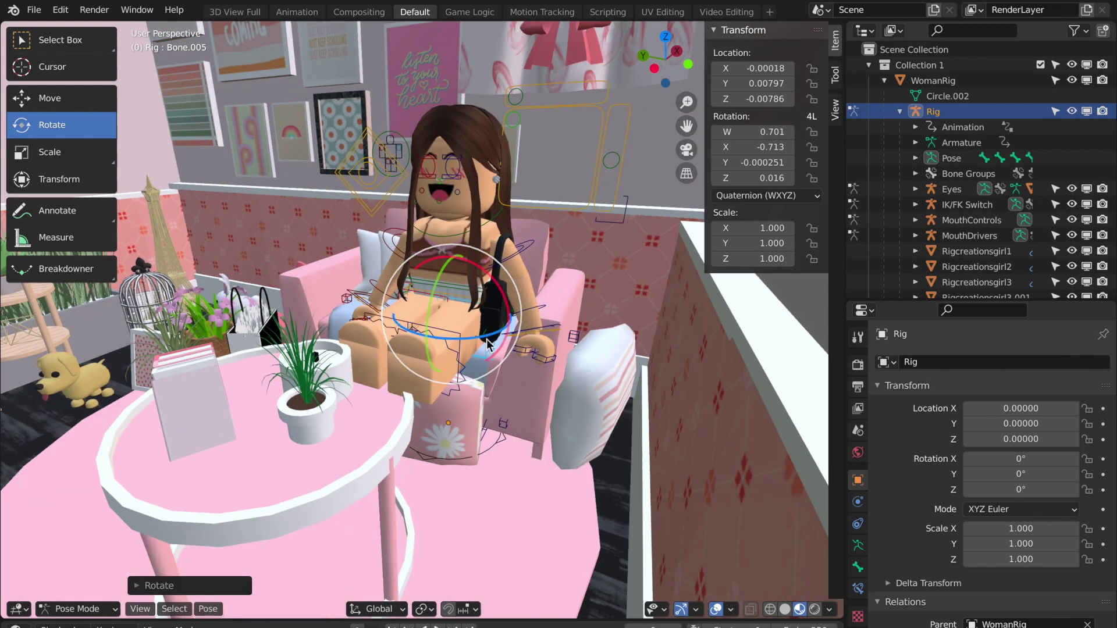
pyautogui.click(377, 312)
pyautogui.moveTo(377, 312); pyautogui.dragTo(371, 360)
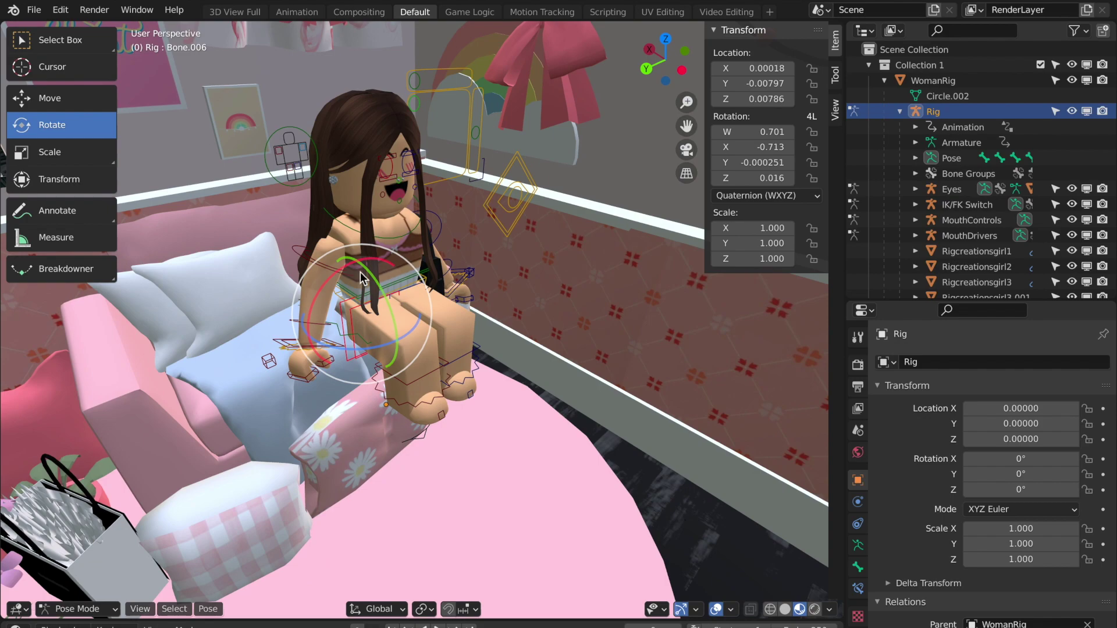
# Rotate the leg bones to cross one leg over the other, and move the character down onto the sofa seat.
pyautogui.moveTo(407, 326); pyautogui.dragTo(437, 336)
pyautogui.moveTo(438, 336); pyautogui.dragTo(506, 360, button='middle')
pyautogui.click(448, 364)
pyautogui.moveTo(507, 334); pyautogui.dragTo(518, 343)
pyautogui.moveTo(518, 346); pyautogui.dragTo(499, 355, button='middle')
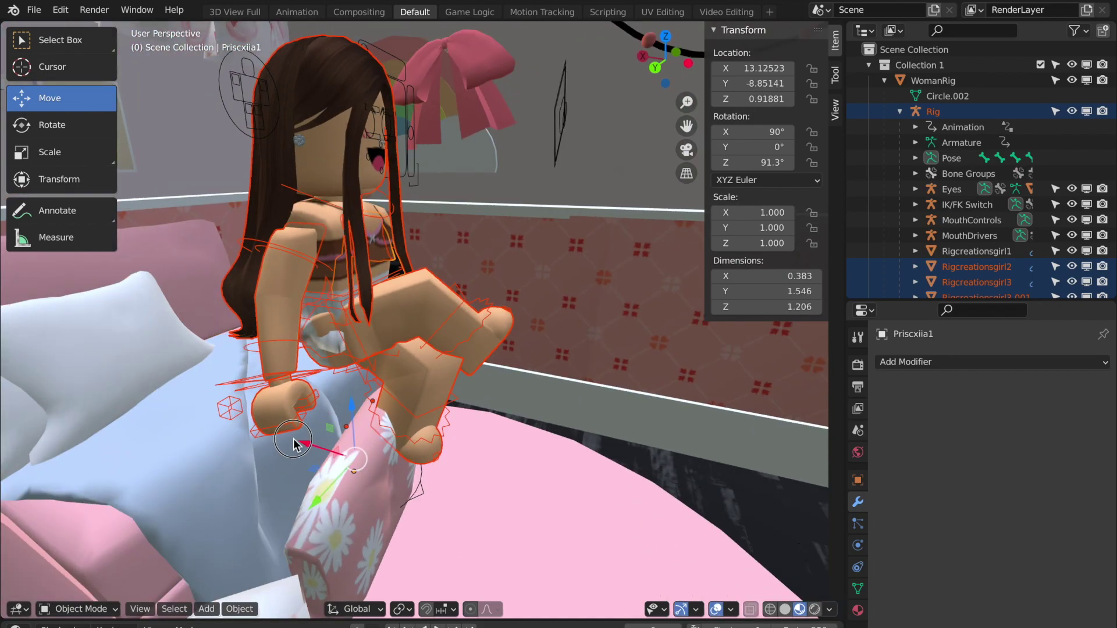
pyautogui.press('g')
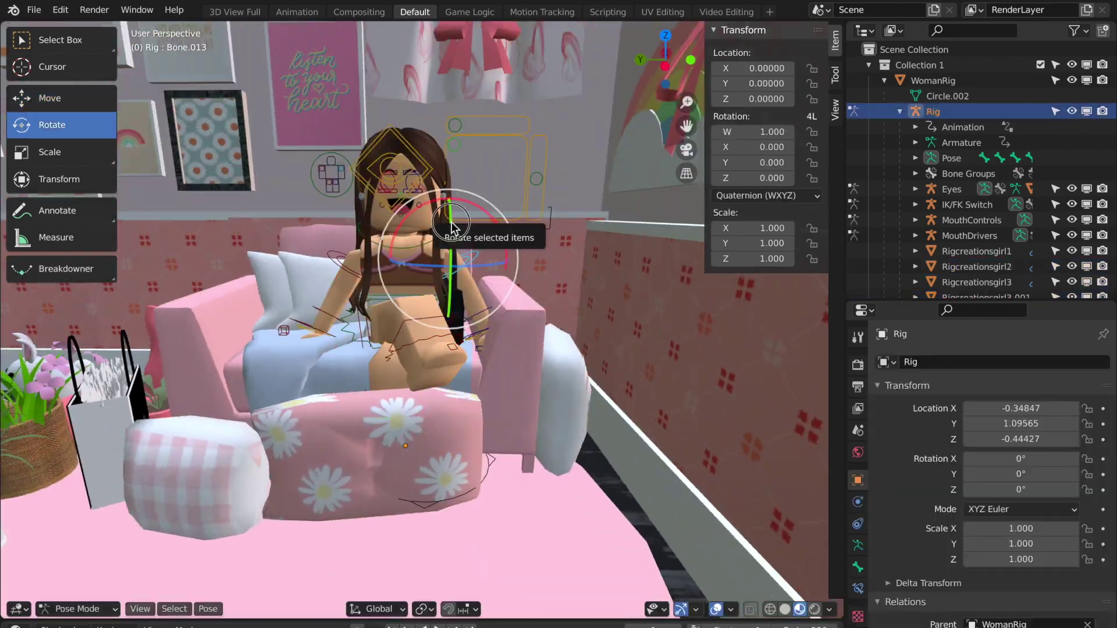
# Rotate the upper and lower bones of the arm beside the handbag so its hand is raised near the face.
pyautogui.moveTo(447, 233); pyautogui.dragTo(506, 384)
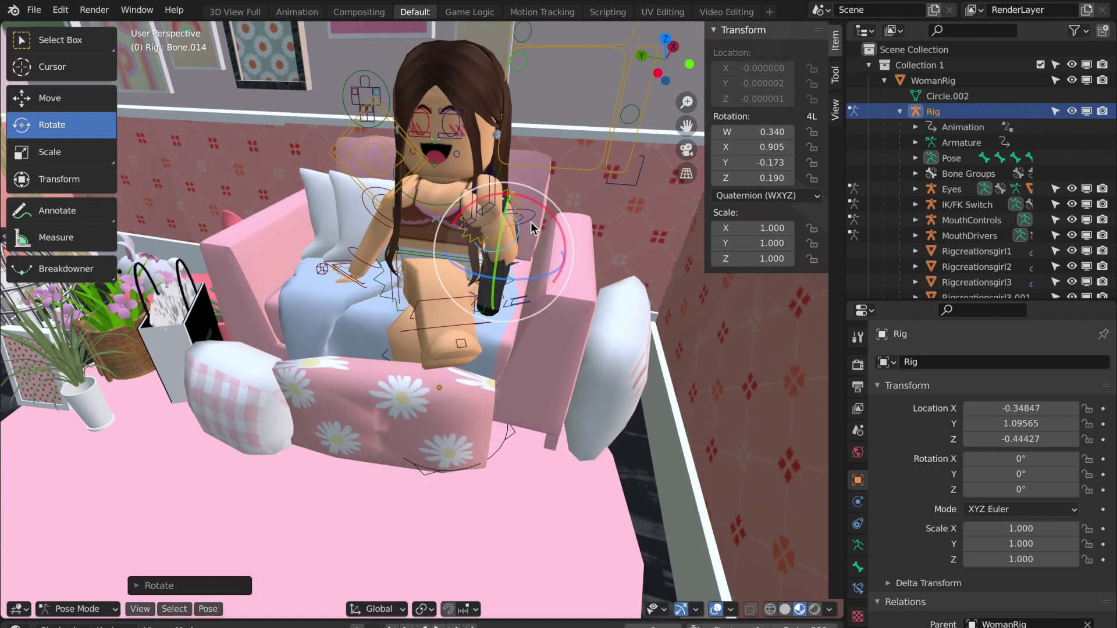
pyautogui.moveTo(531, 227); pyautogui.dragTo(523, 250)
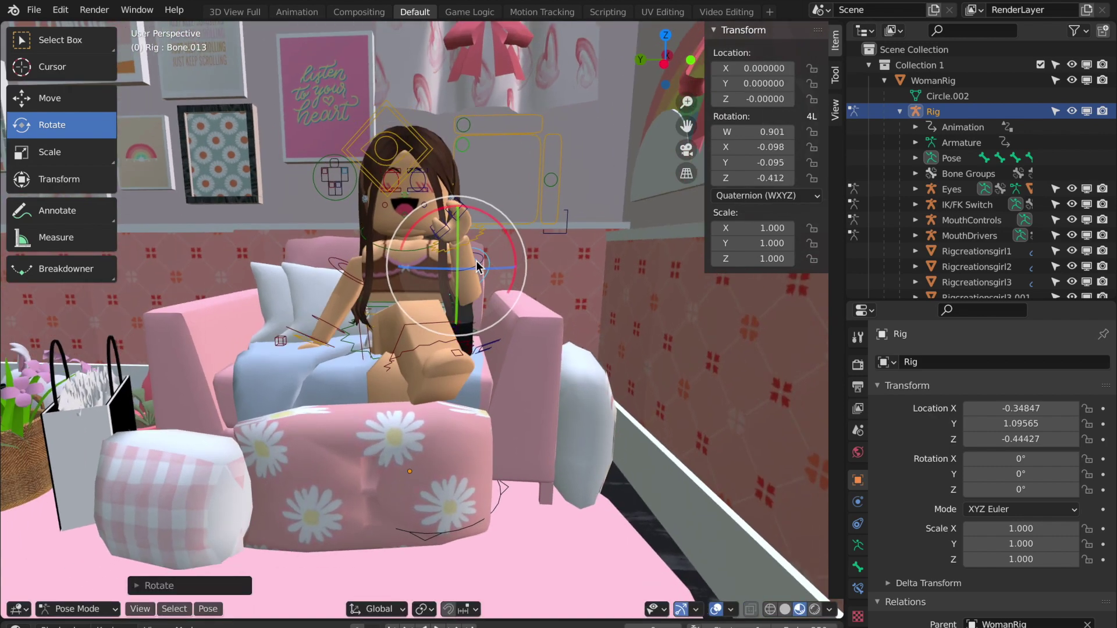
pyautogui.moveTo(515, 260); pyautogui.dragTo(506, 239)
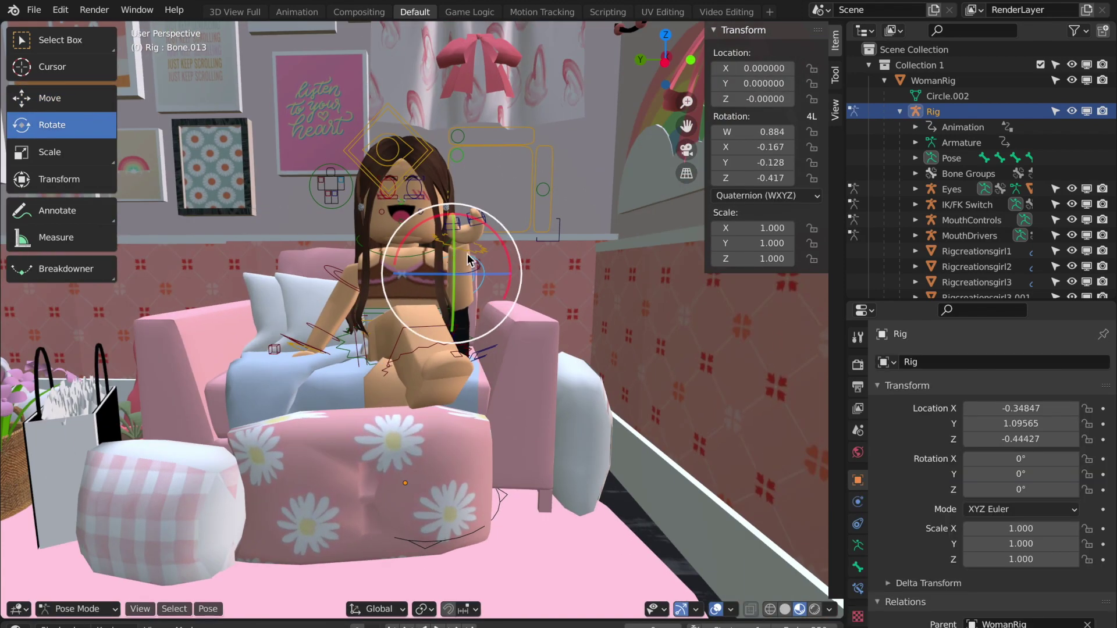
pyautogui.moveTo(474, 245); pyautogui.dragTo(470, 215)
# Rotate the bones of the other arm to bend it in front of the body with the hand over the lap.
pyautogui.click(323, 251)
pyautogui.moveTo(340, 262); pyautogui.dragTo(312, 229)
pyautogui.click(315, 296)
pyautogui.click(320, 246)
pyautogui.click(334, 279)
pyautogui.moveTo(322, 283); pyautogui.dragTo(324, 262)
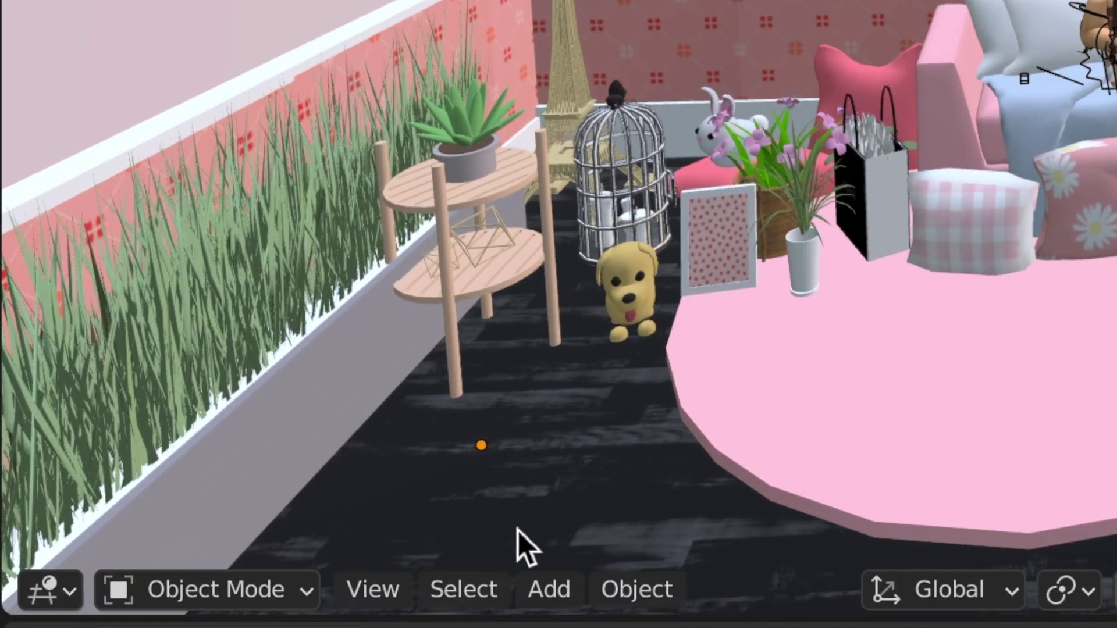
# Add a camera to the scene and switch to looking through it.
pyautogui.click(546, 587)
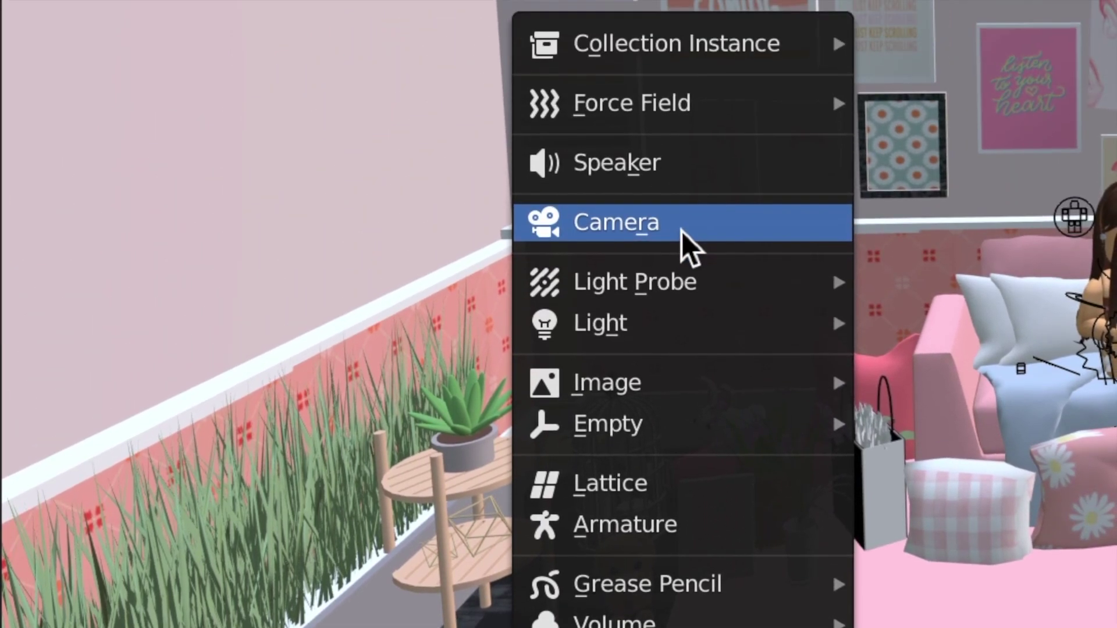
pyautogui.click(682, 232)
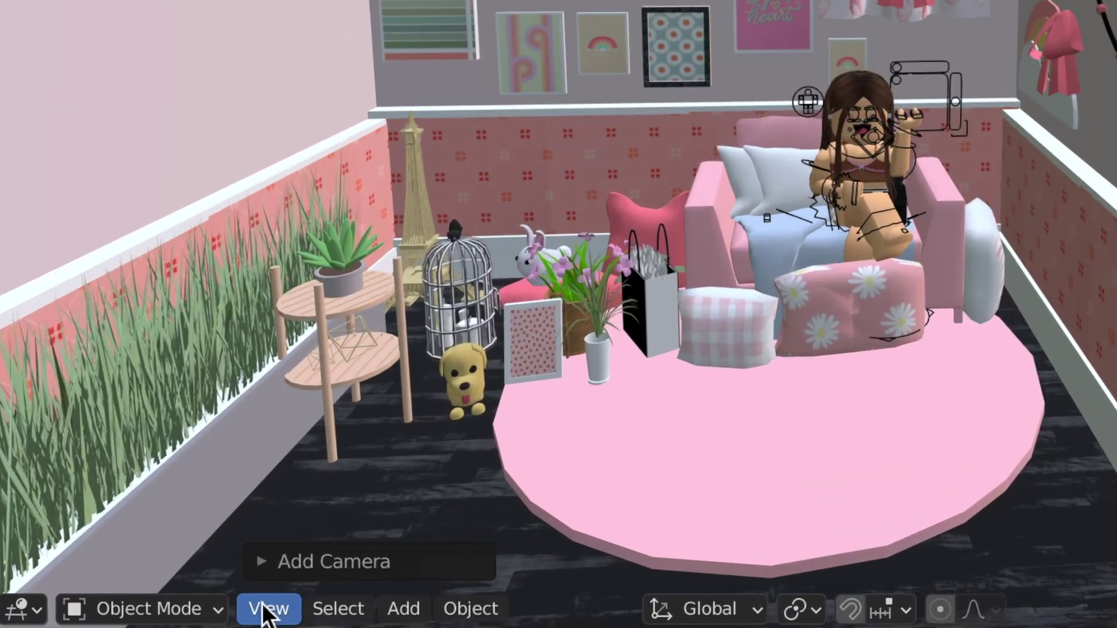
pyautogui.click(262, 605)
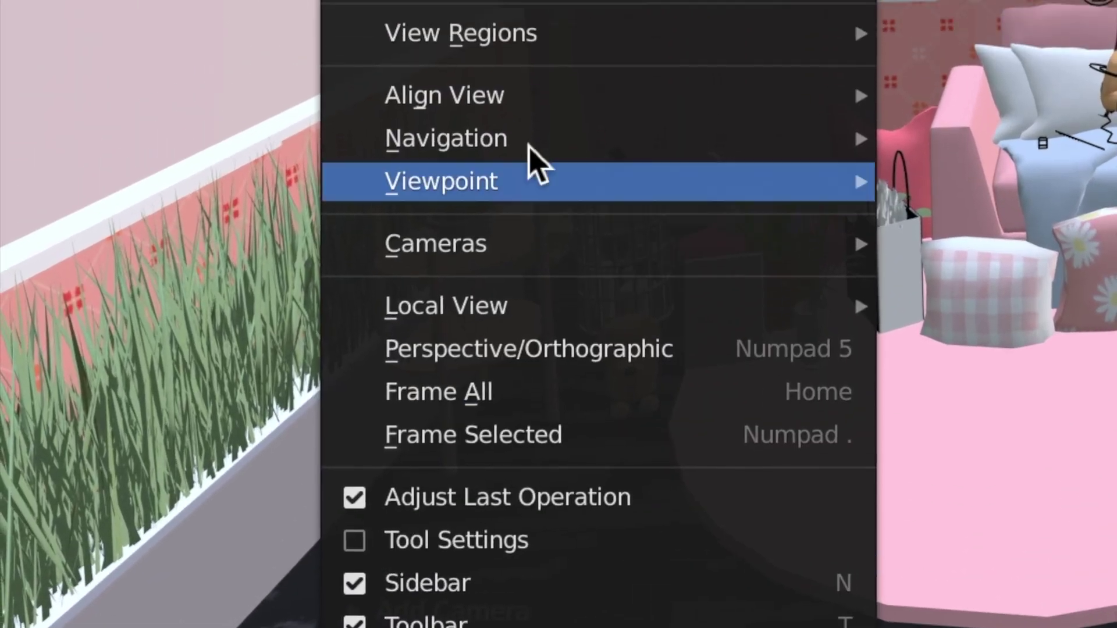
pyautogui.moveTo(568, 259)
pyautogui.click(929, 303)
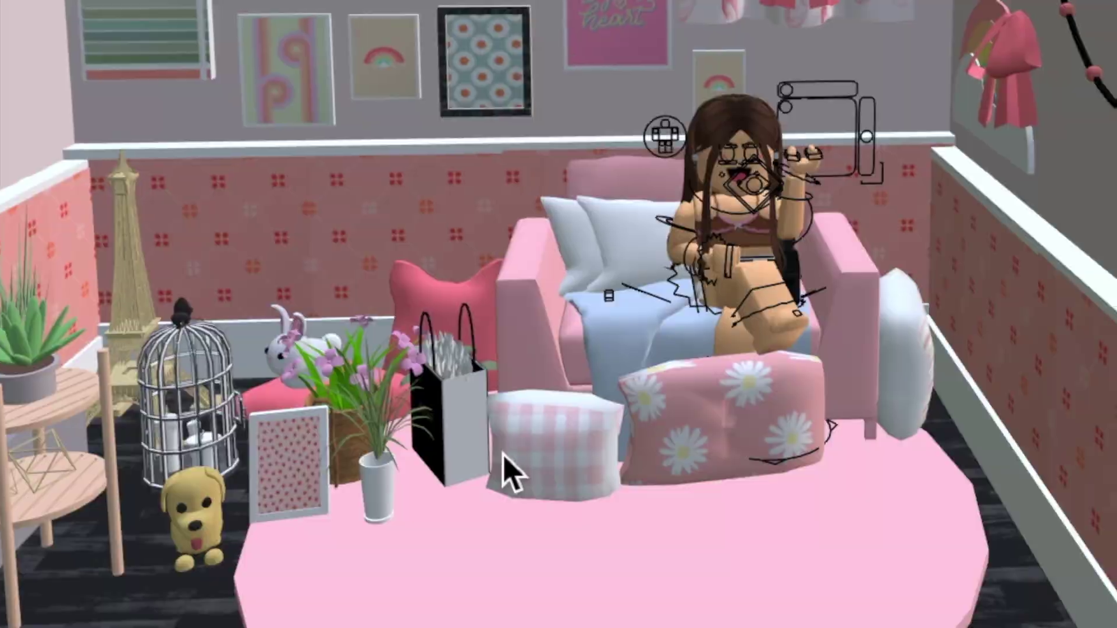
# Fly the camera back, up and sideways through the room until the seated character on the sofa fills its frame.
pyautogui.hotkey('shift', '`')
pyautogui.press('d')
pyautogui.press('w')
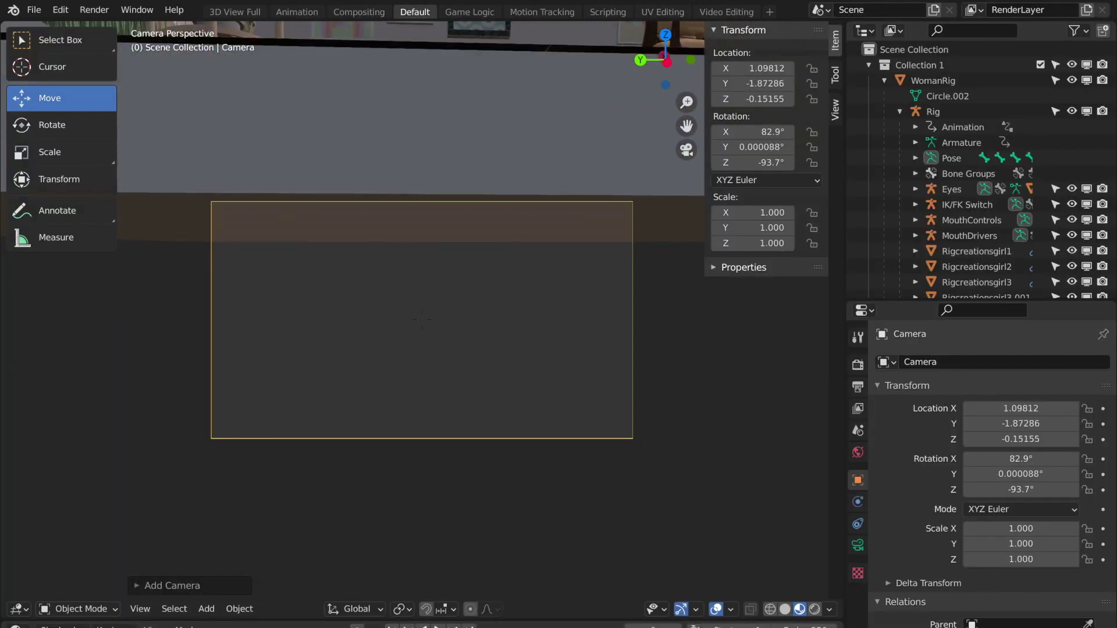
pyautogui.press('s')
pyautogui.press('d')
pyautogui.press('e')
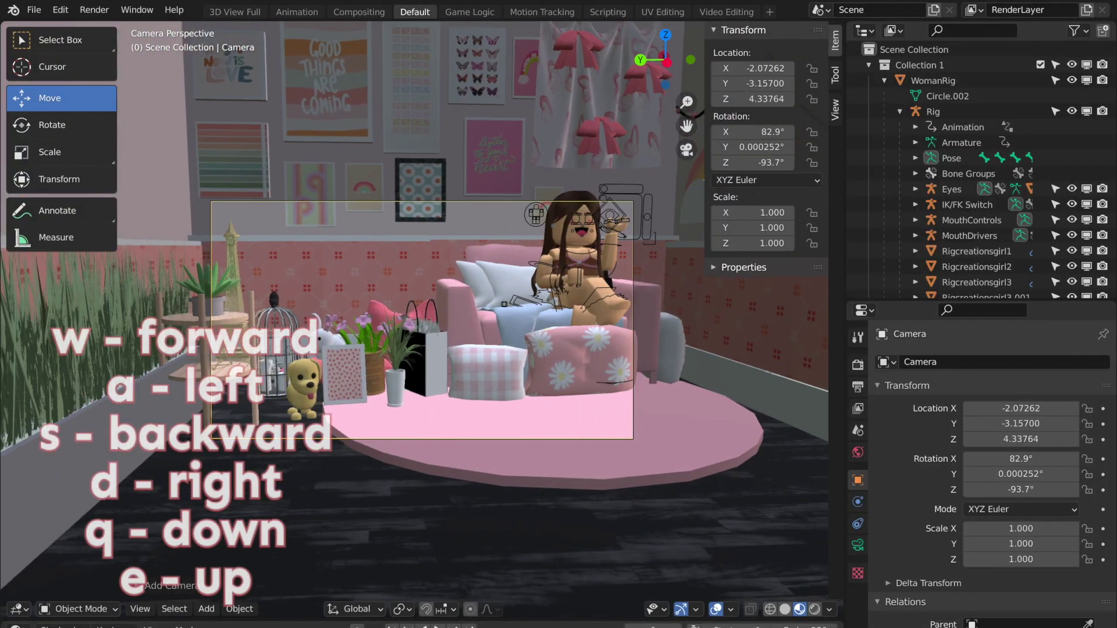
pyautogui.press('d')
pyautogui.press('q')
pyautogui.press('e')
pyautogui.press('w')
pyautogui.press('d')
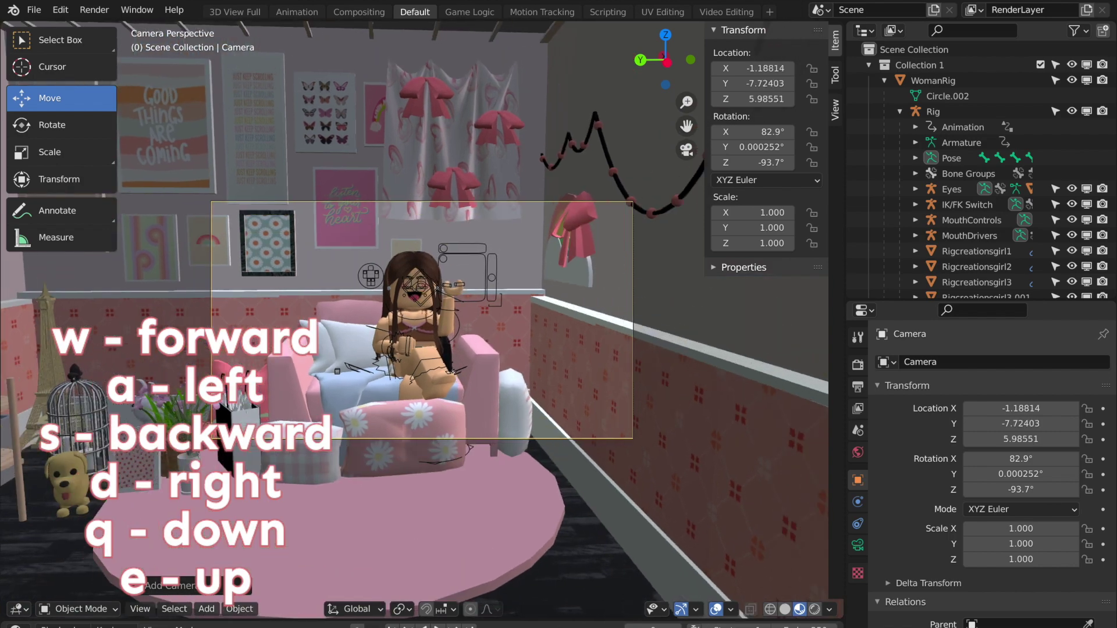
pyautogui.click(423, 323)
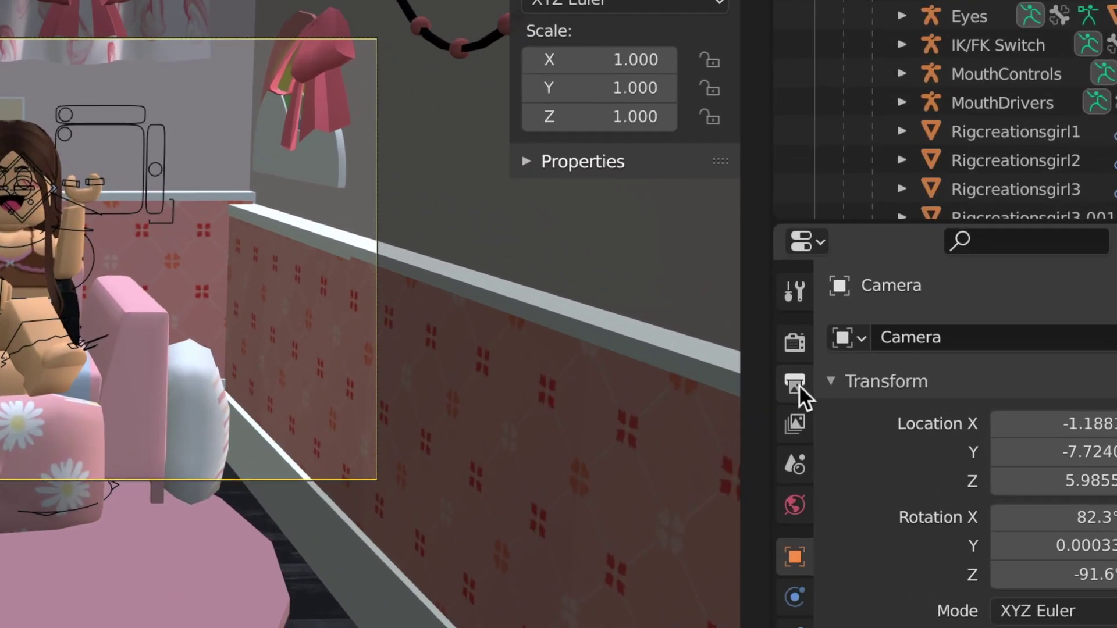
# Set the render resolution to 1000 by 1000 px.
pyautogui.click(859, 388)
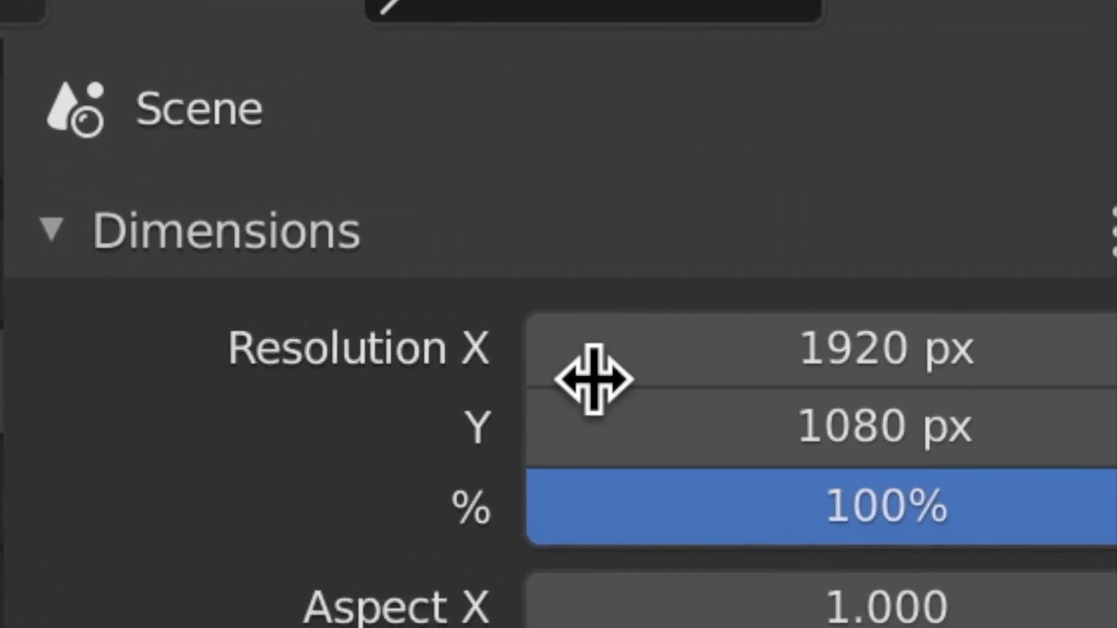
pyautogui.click(956, 373)
pyautogui.write('1000')
pyautogui.click(737, 428)
pyautogui.write('1000')
pyautogui.press('Return')
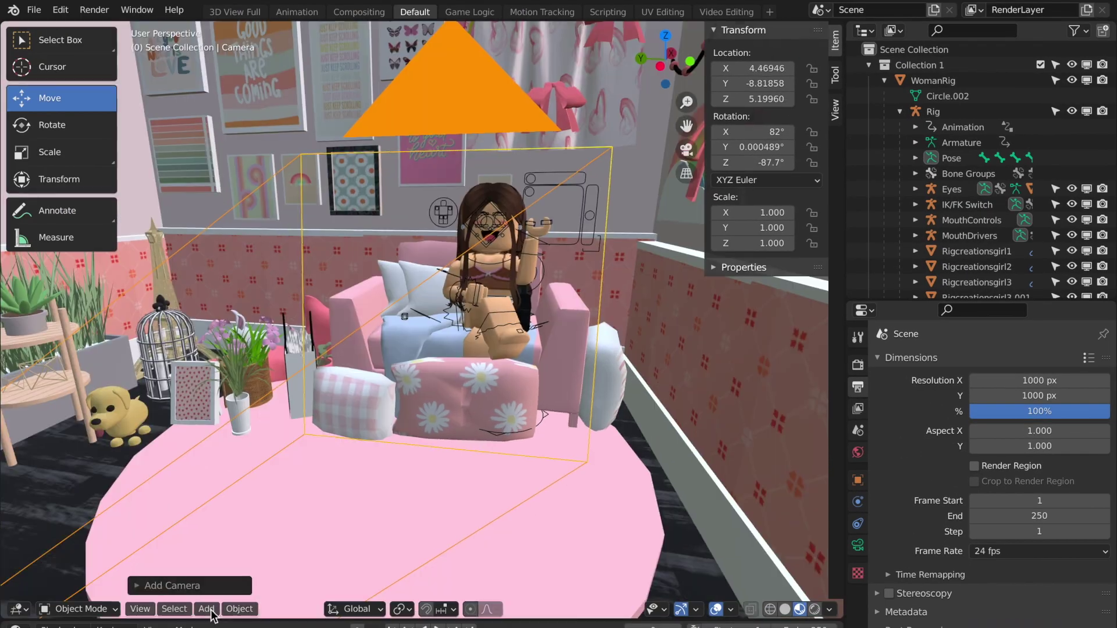
# Add a sun light, move it above the seated character and rotate it to shine onto the sofa area.
pyautogui.click(216, 607)
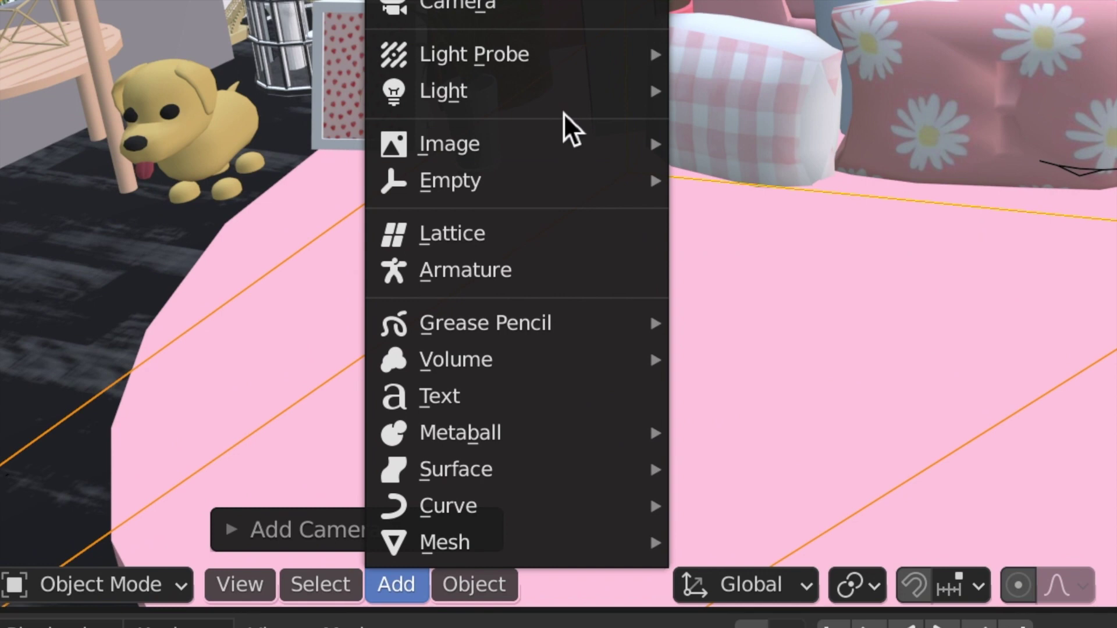
pyautogui.moveTo(572, 94)
pyautogui.click(735, 139)
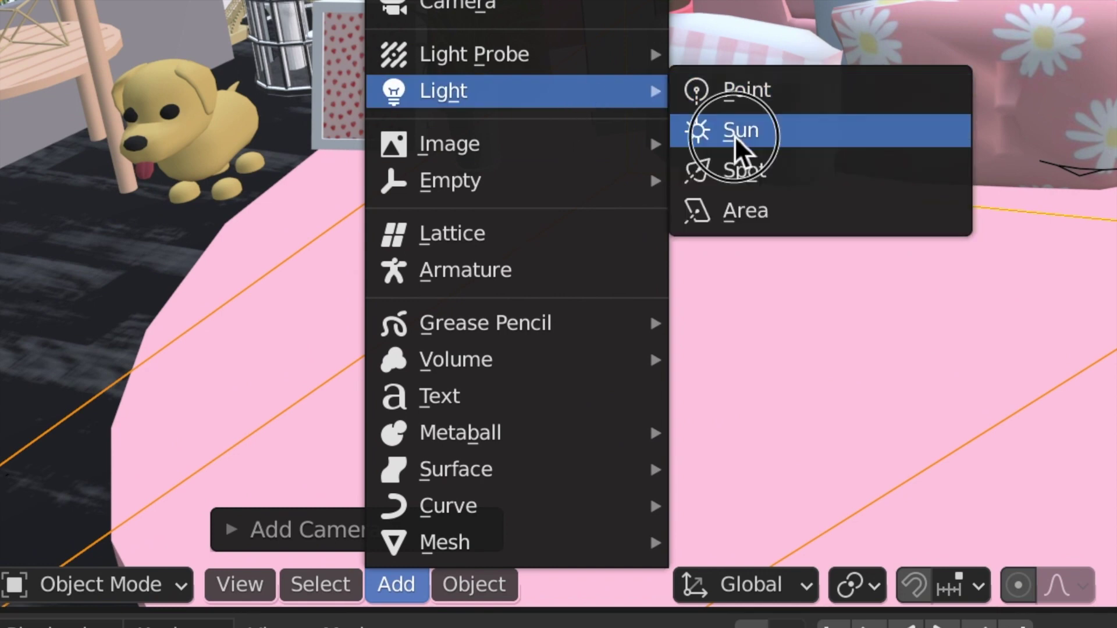
pyautogui.scroll(-4, 349, 429)
pyautogui.moveTo(349, 428); pyautogui.dragTo(139, 381, button='middle')
pyautogui.moveTo(137, 378); pyautogui.dragTo(88, 247)
pyautogui.moveTo(127, 307); pyautogui.dragTo(212, 249)
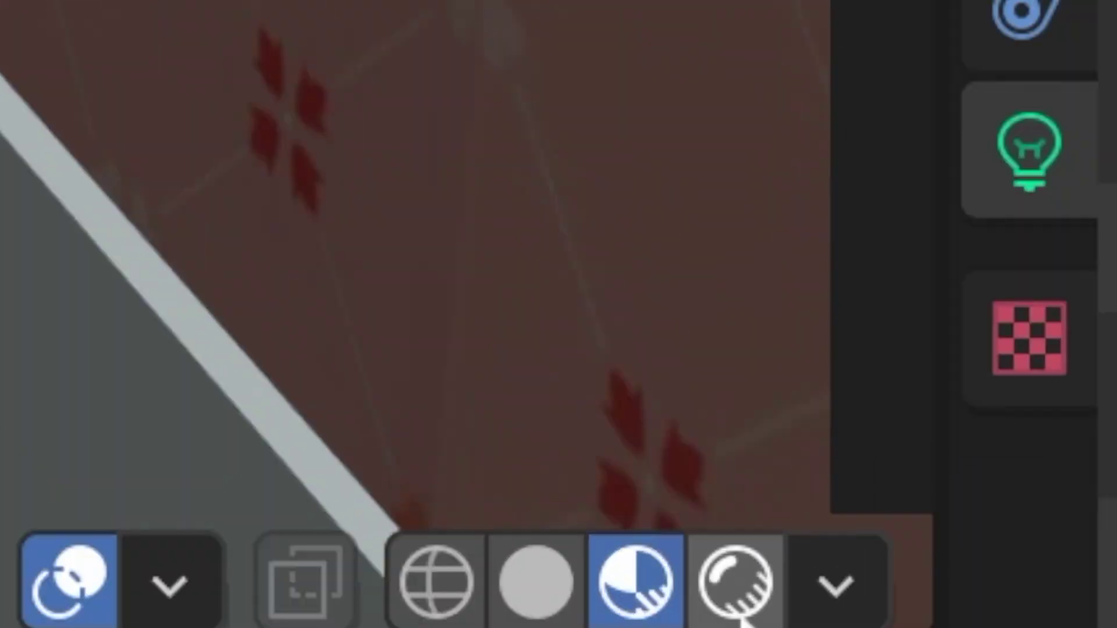
# Preview the scene in rendered shading, and set the sun's strength to 4 and its color to light pink.
pyautogui.click(815, 610)
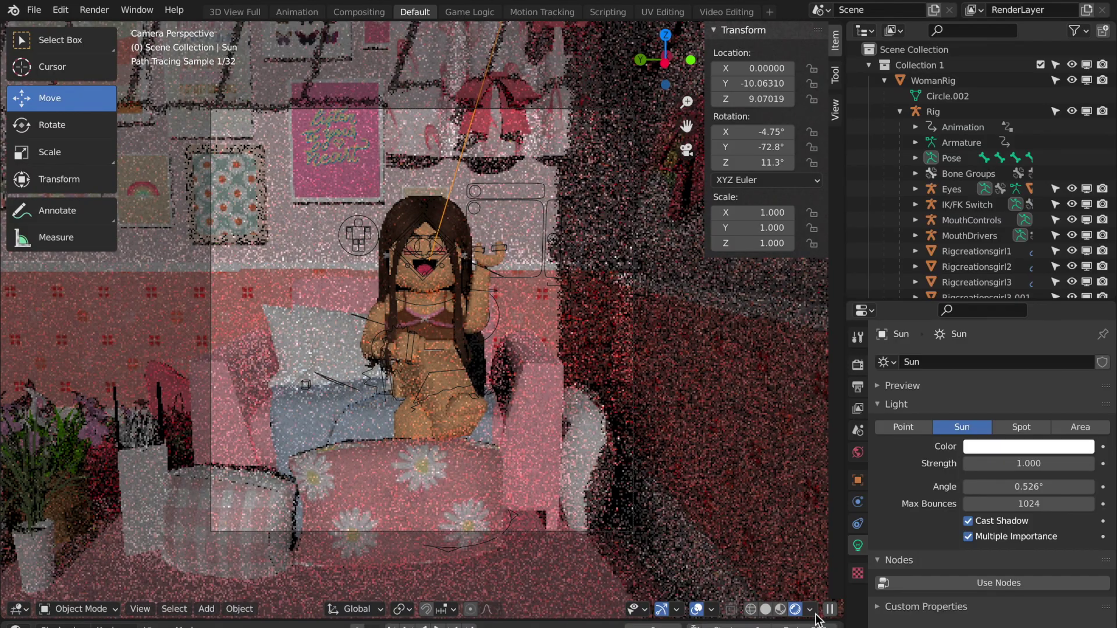
pyautogui.click(1029, 463)
pyautogui.write('4')
pyautogui.press('Return')
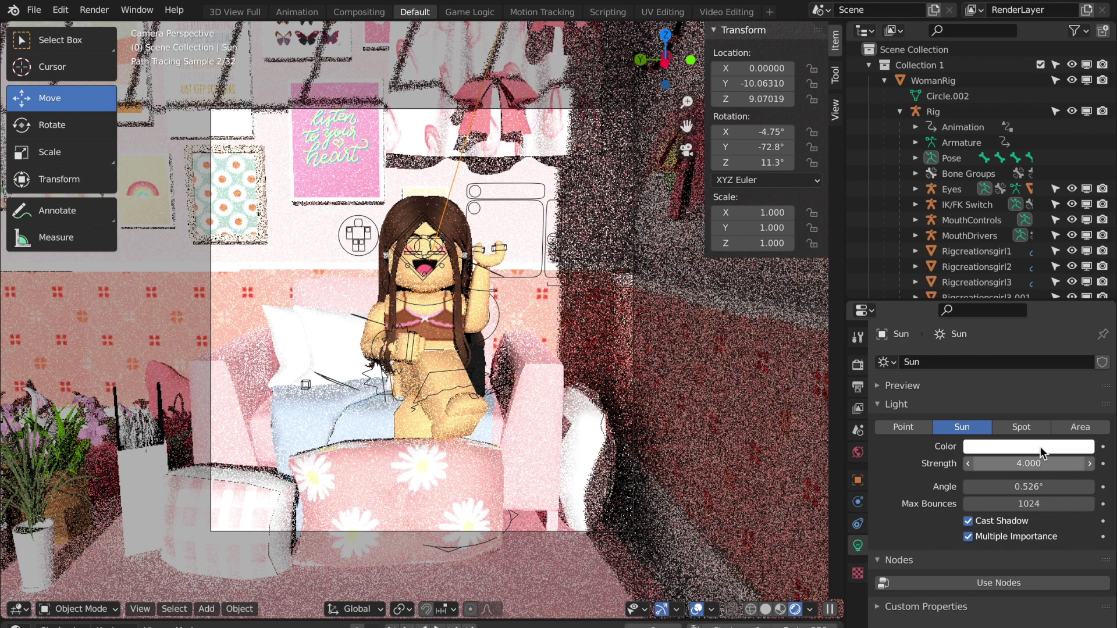
pyautogui.click(1041, 452)
pyautogui.moveTo(1018, 309); pyautogui.dragTo(1016, 304)
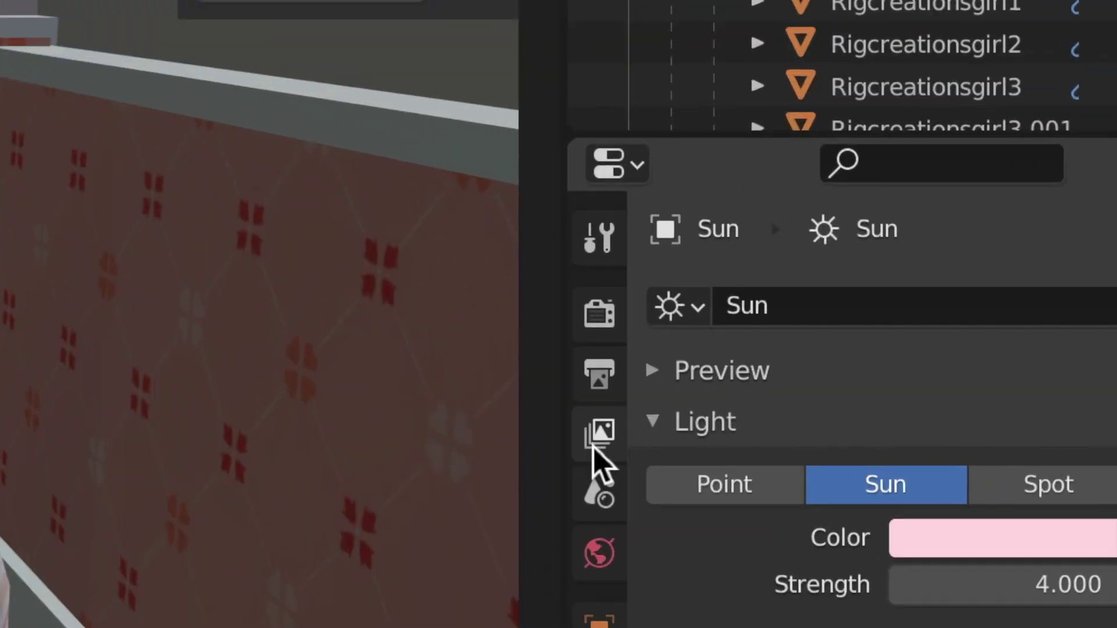
# Change the output file format from FFmpeg video to JPEG and render the camera view as a still image.
pyautogui.click(858, 387)
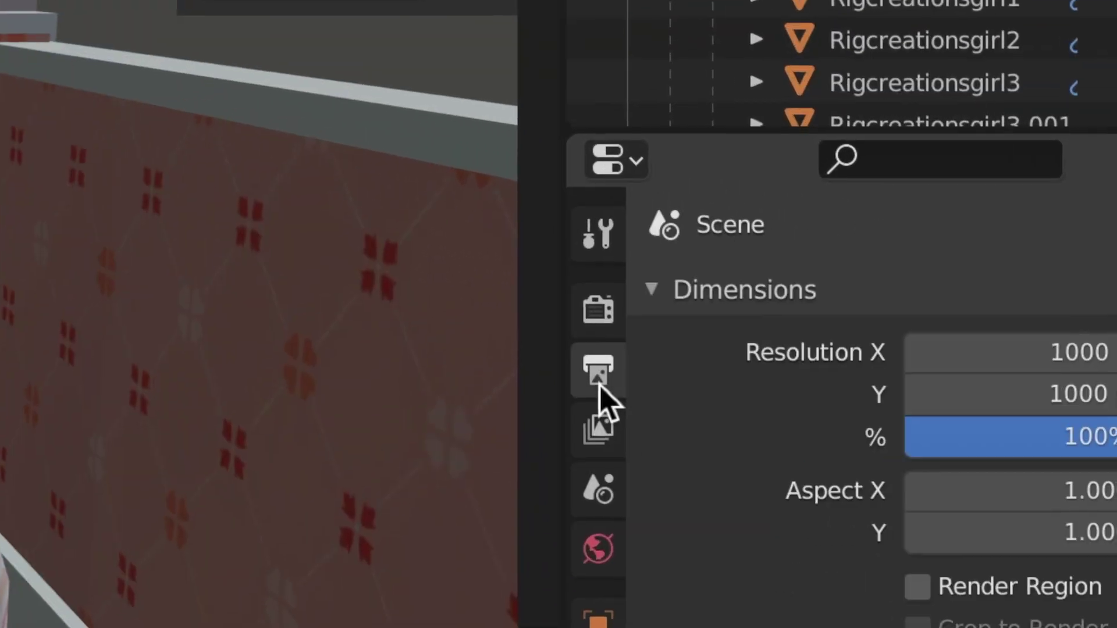
pyautogui.scroll(-5, 704, 512)
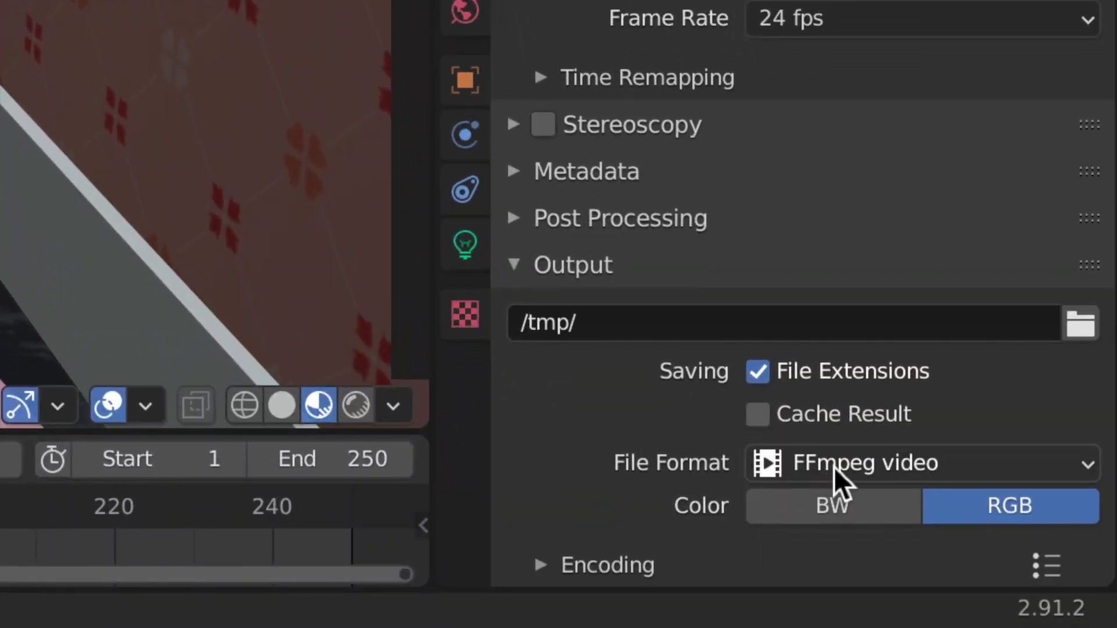
pyautogui.click(833, 466)
pyautogui.click(385, 293)
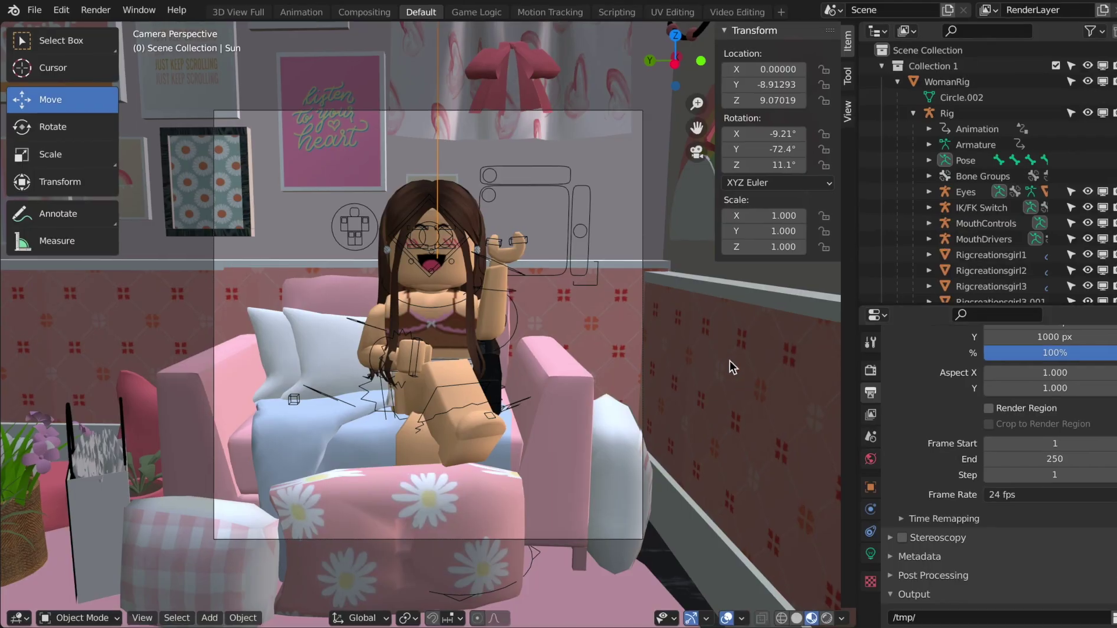
pyautogui.click(89, 11)
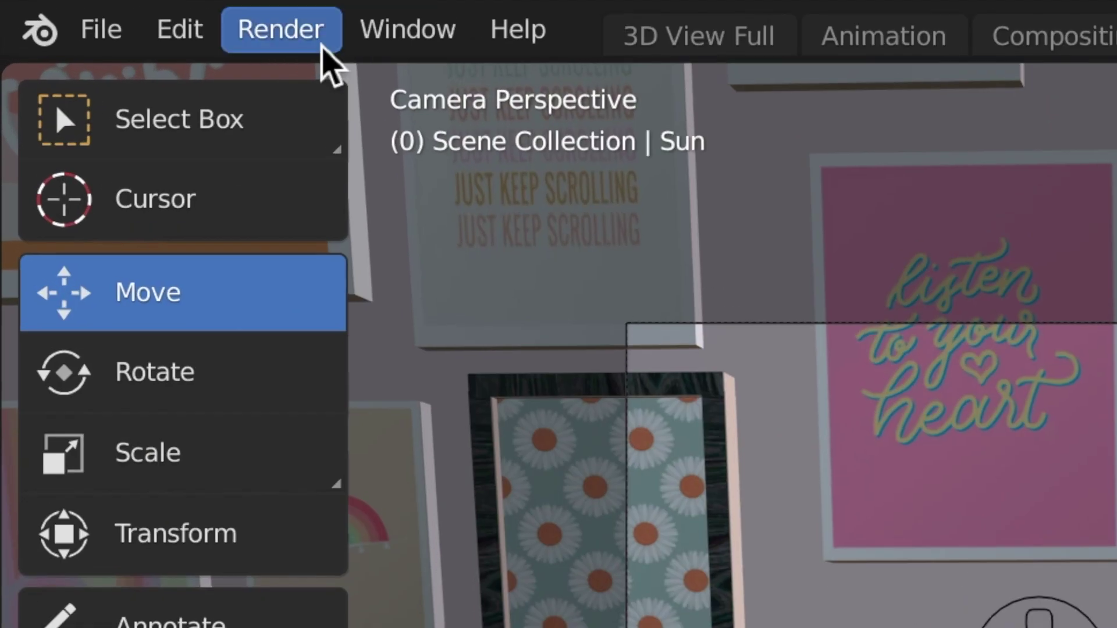
pyautogui.click(340, 87)
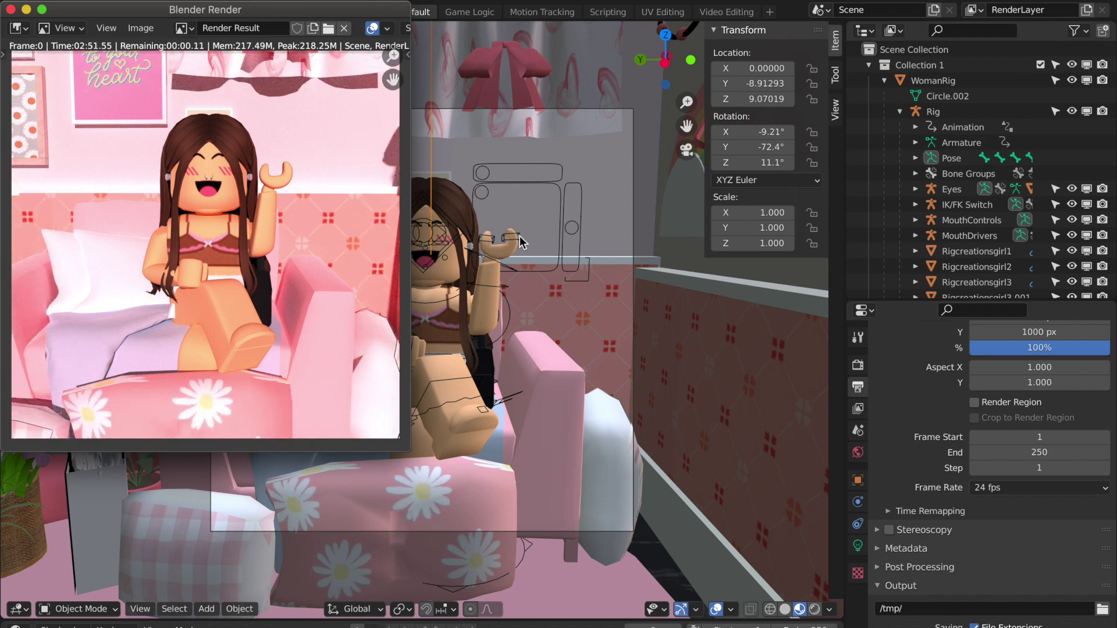
# Save the rendered image in the Downloads folder as a JPEG named gfx!
pyautogui.click(142, 29)
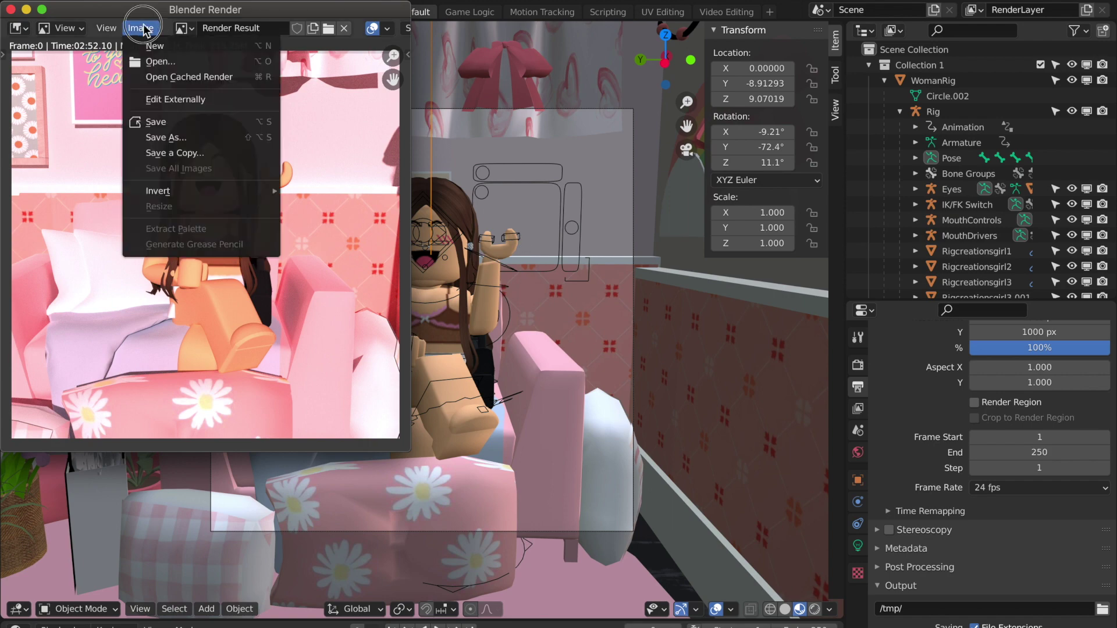
pyautogui.click(180, 138)
pyautogui.click(256, 466)
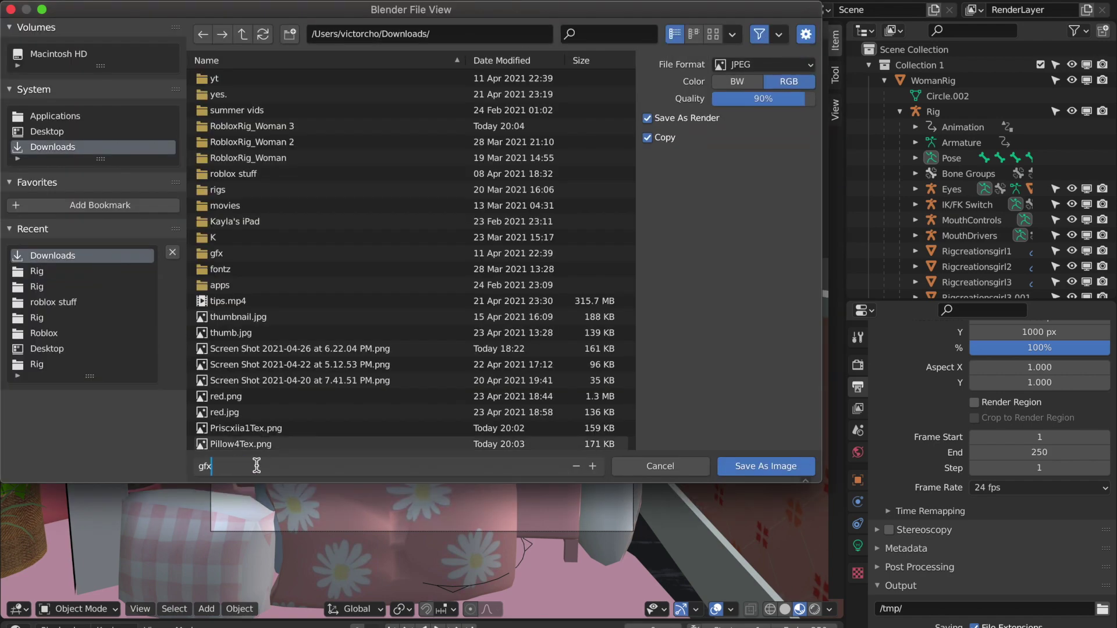
pyautogui.click(756, 466)
pyautogui.click(756, 467)
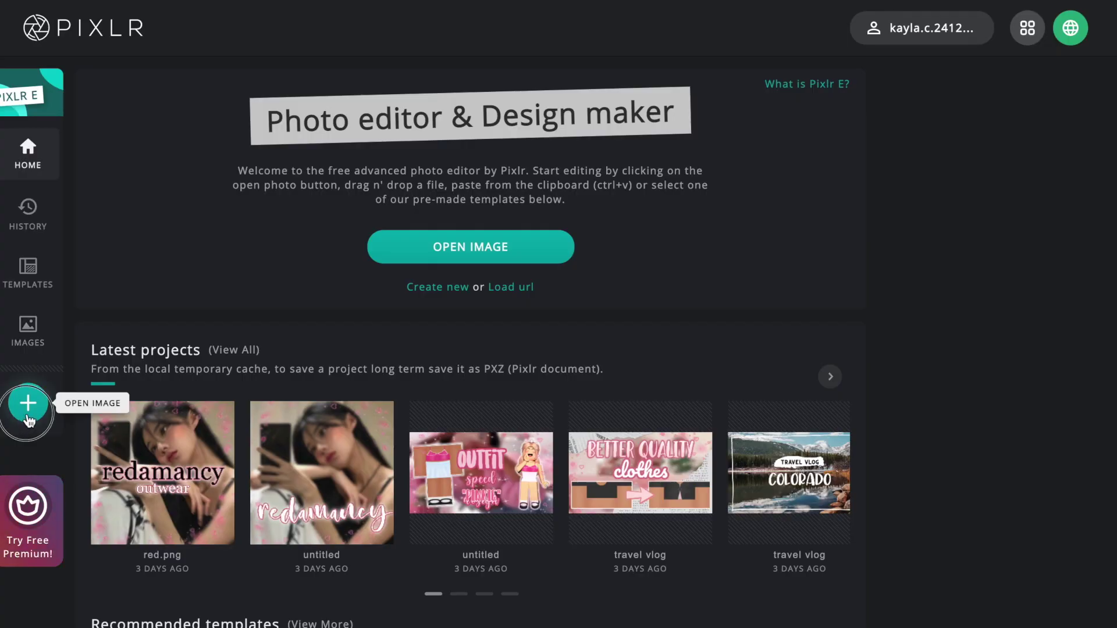
pyautogui.click(28, 407)
pyautogui.click(780, 252)
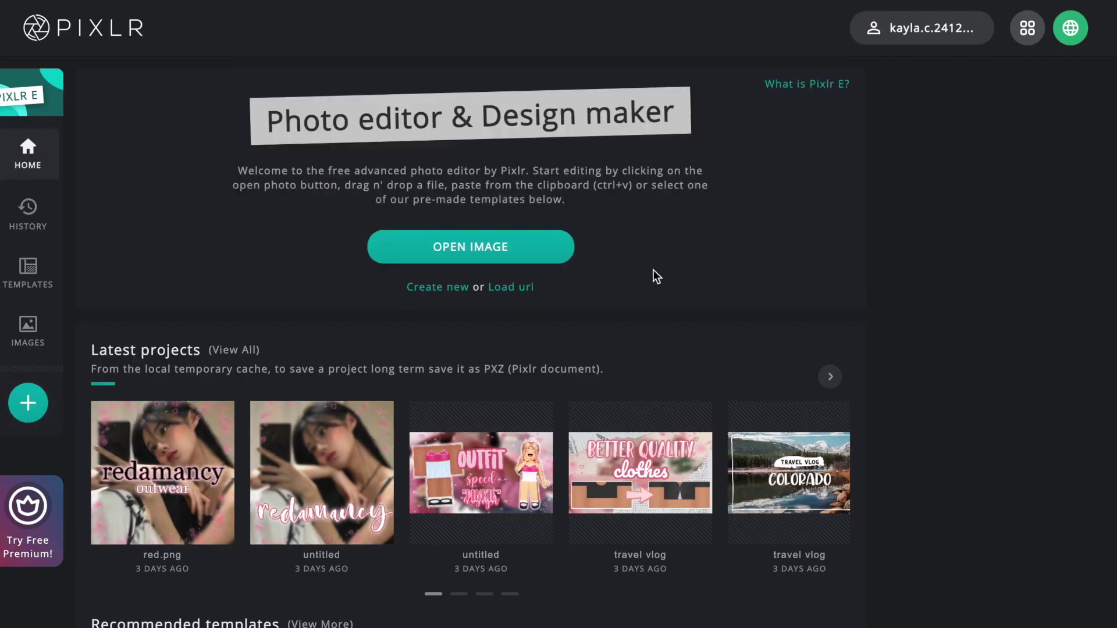
pyautogui.click(39, 276)
pyautogui.click(28, 152)
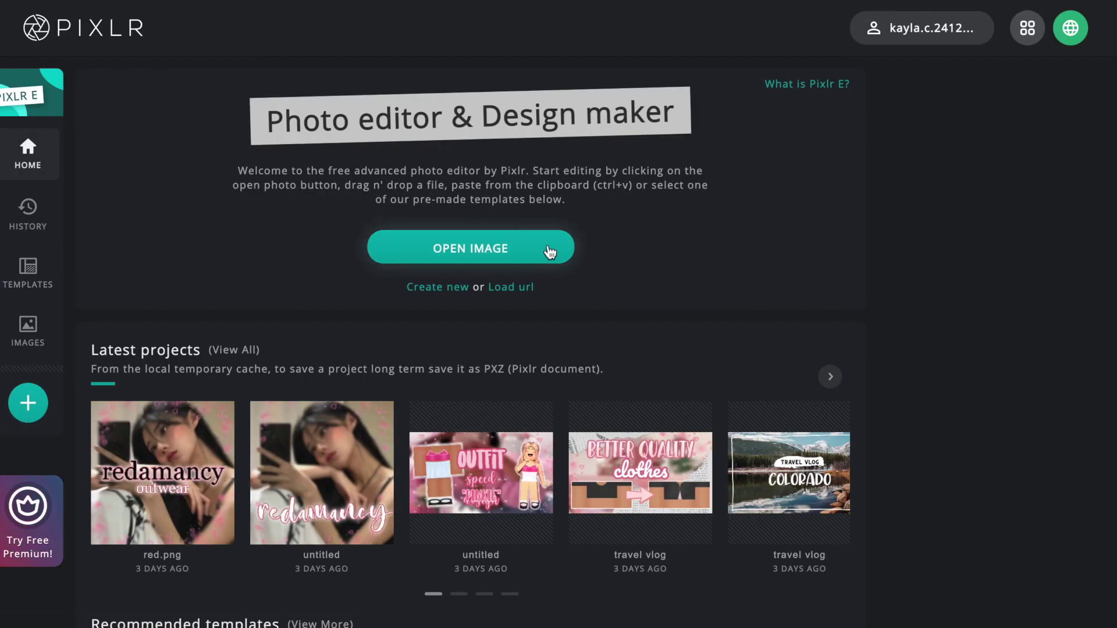
# Switch to the Pixlr E photo editor and open gfx!.jpg from the Downloads folder.
pyautogui.click(468, 246)
pyautogui.scroll(-5, 447, 155)
pyautogui.scroll(1, 447, 154)
pyautogui.click(402, 65)
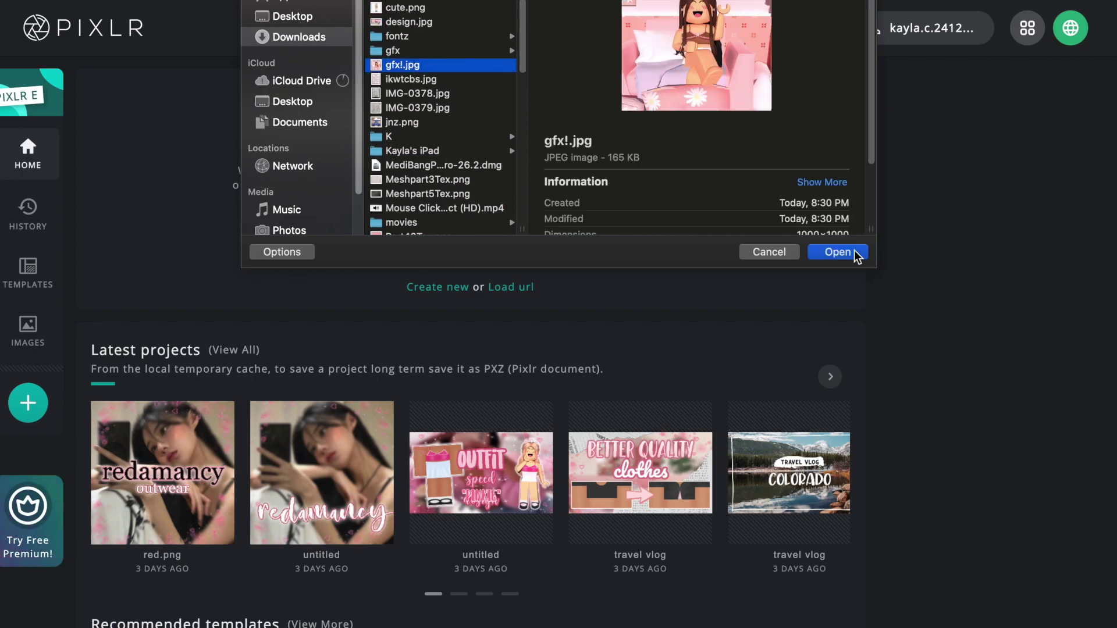
pyautogui.click(838, 251)
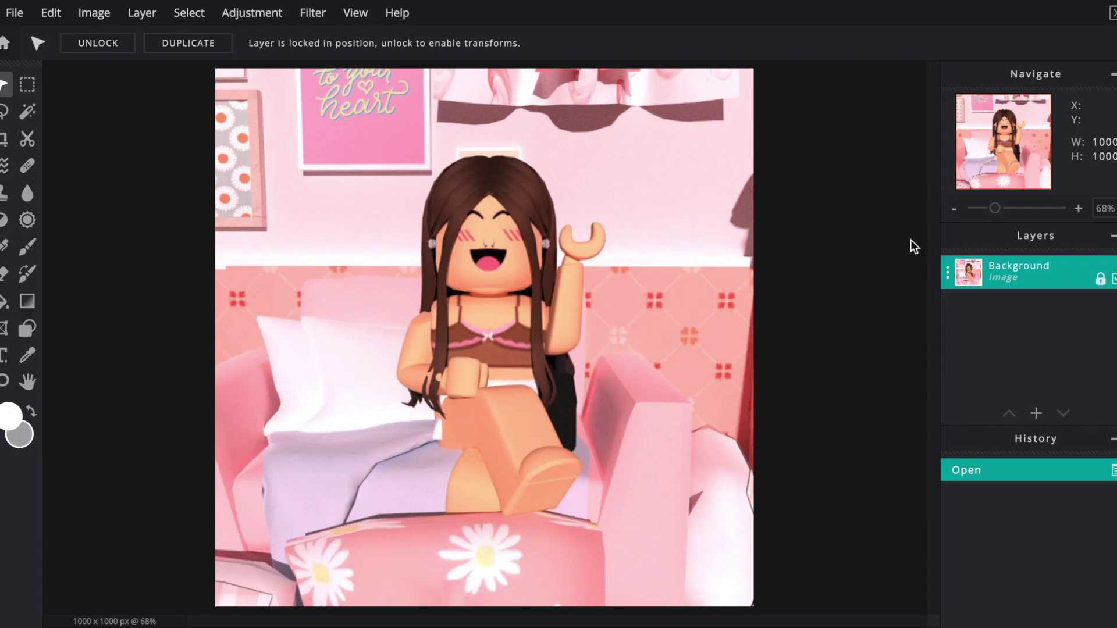
# Apply a Highlights & shadows adjustment to the image with highlights at -36 and shadows at about 48.
pyautogui.click(252, 13)
pyautogui.click(284, 244)
pyautogui.moveTo(859, 399); pyautogui.dragTo(838, 407)
pyautogui.moveTo(861, 453); pyautogui.dragTo(897, 452)
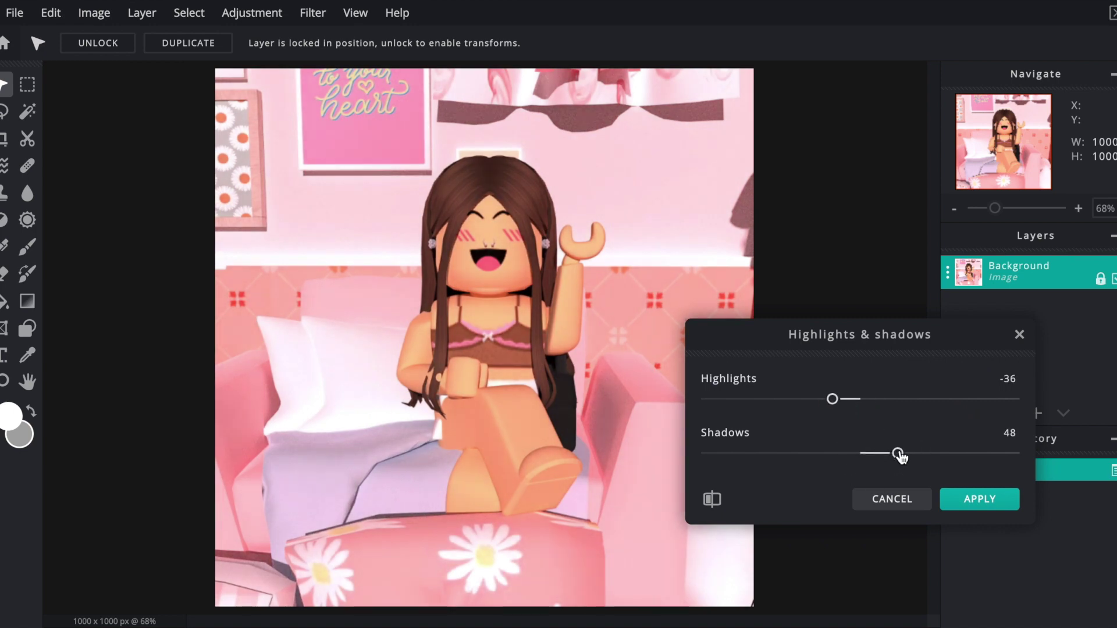
pyautogui.click(980, 499)
# Apply a Color balance adjustment that raises the red of the midtones to about 38.
pyautogui.click(252, 12)
pyautogui.click(265, 220)
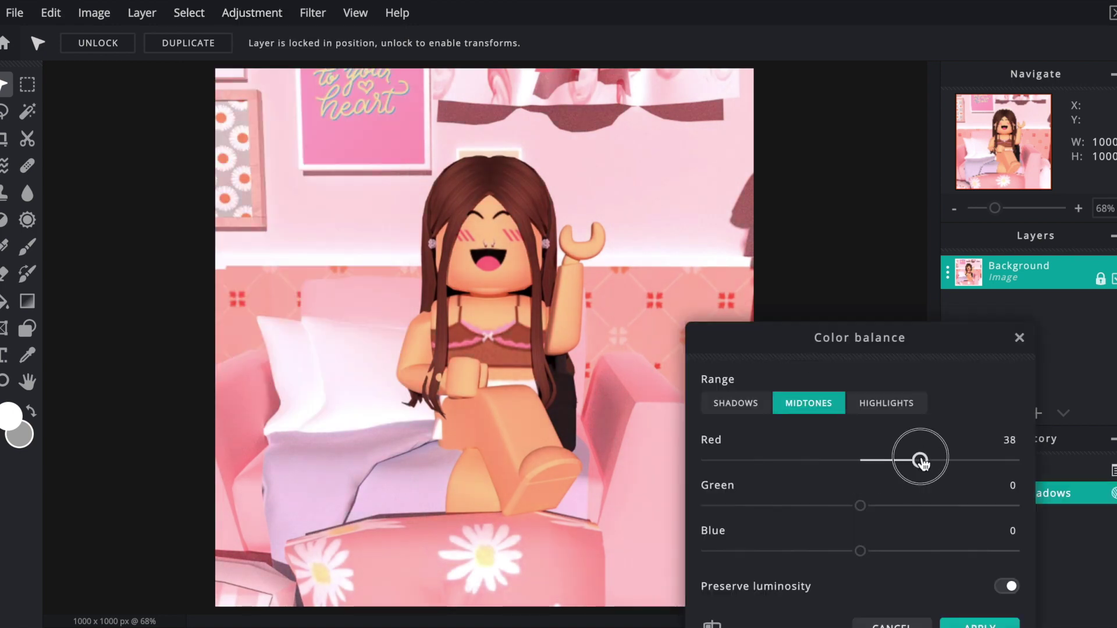
pyautogui.click(1039, 353)
# Apply a Brightness & contrast adjustment that slightly raises the brightness and nudges the contrast up.
pyautogui.click(252, 12)
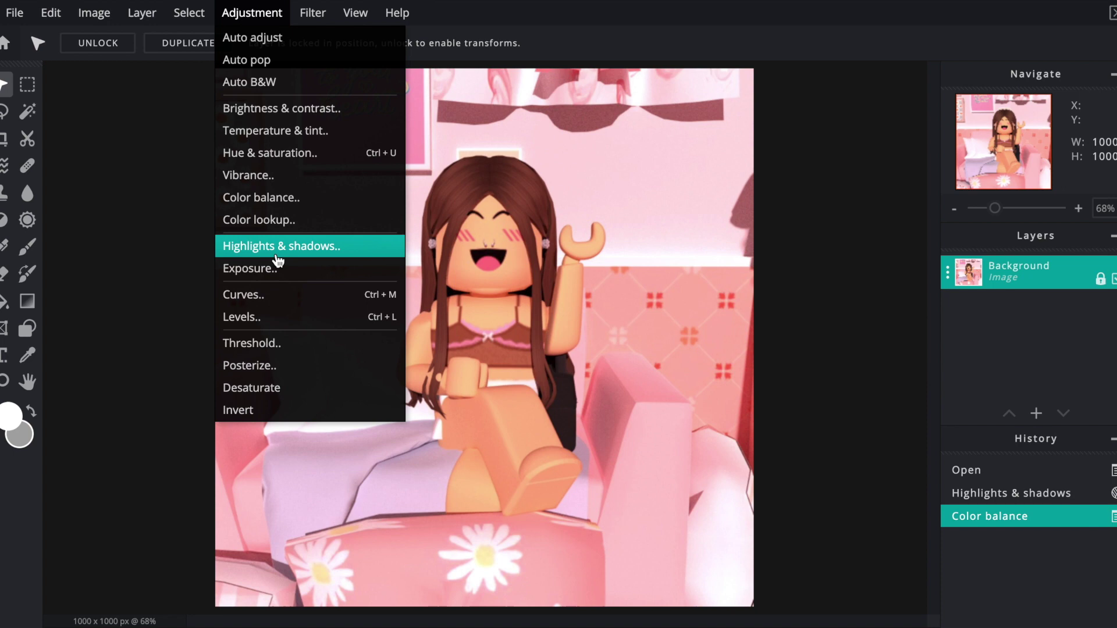
pyautogui.click(279, 107)
pyautogui.moveTo(922, 232)
pyautogui.mouseDown()
pyautogui.moveTo(943, 232)
pyautogui.moveTo(933, 232)
pyautogui.mouseUp()
pyautogui.moveTo(921, 286)
pyautogui.mouseDown()
pyautogui.moveTo(955, 285)
pyautogui.moveTo(922, 286)
pyautogui.mouseUp()
pyautogui.click(1040, 331)
# Add a white text layer with the creator's username and set it in the Leaves and Ground font.
pyautogui.click(1036, 413)
pyautogui.click(1069, 392)
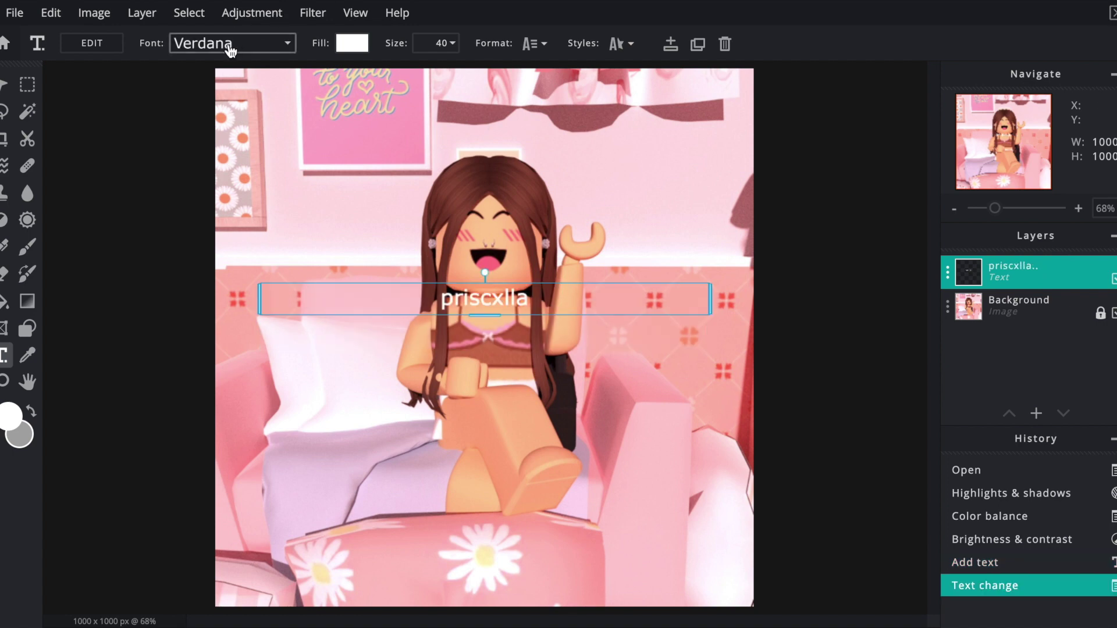
pyautogui.click(231, 43)
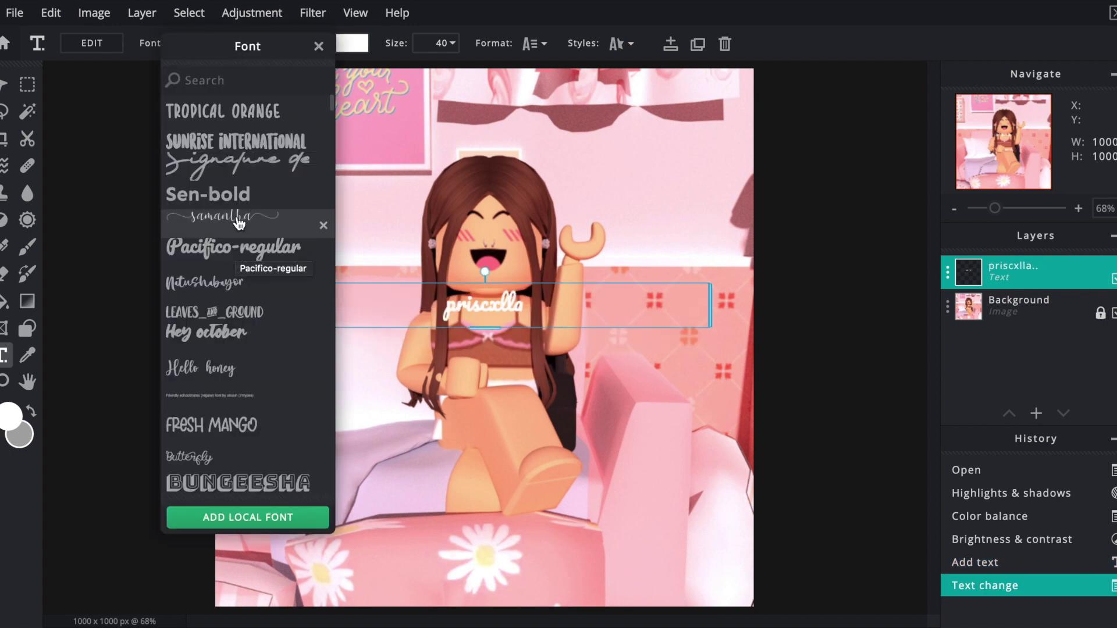
pyautogui.click(236, 312)
# Move the username text up to the character's forehead, enlarge it to size 58 and tilt it clockwise.
pyautogui.moveTo(467, 292); pyautogui.dragTo(526, 198)
pyautogui.scroll(5, 501, 195)
pyautogui.moveTo(553, 151); pyautogui.dragTo(577, 148)
# Turn on the Curve style for the username text and bend it into a gentle arc.
pyautogui.click(621, 44)
pyautogui.click(693, 107)
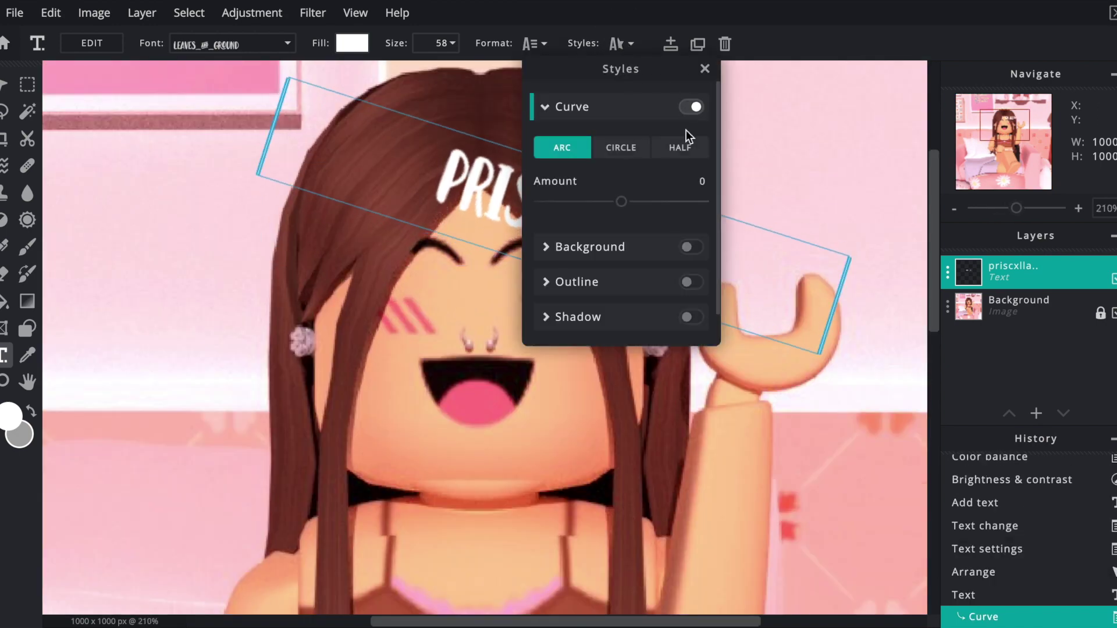
pyautogui.moveTo(621, 201); pyautogui.dragTo(646, 200)
pyautogui.click(705, 69)
# Rotate the curved text further to follow the hair, shrink it to size 44 and place it there.
pyautogui.moveTo(591, 159); pyautogui.dragTo(634, 176)
pyautogui.moveTo(491, 367); pyautogui.dragTo(583, 299)
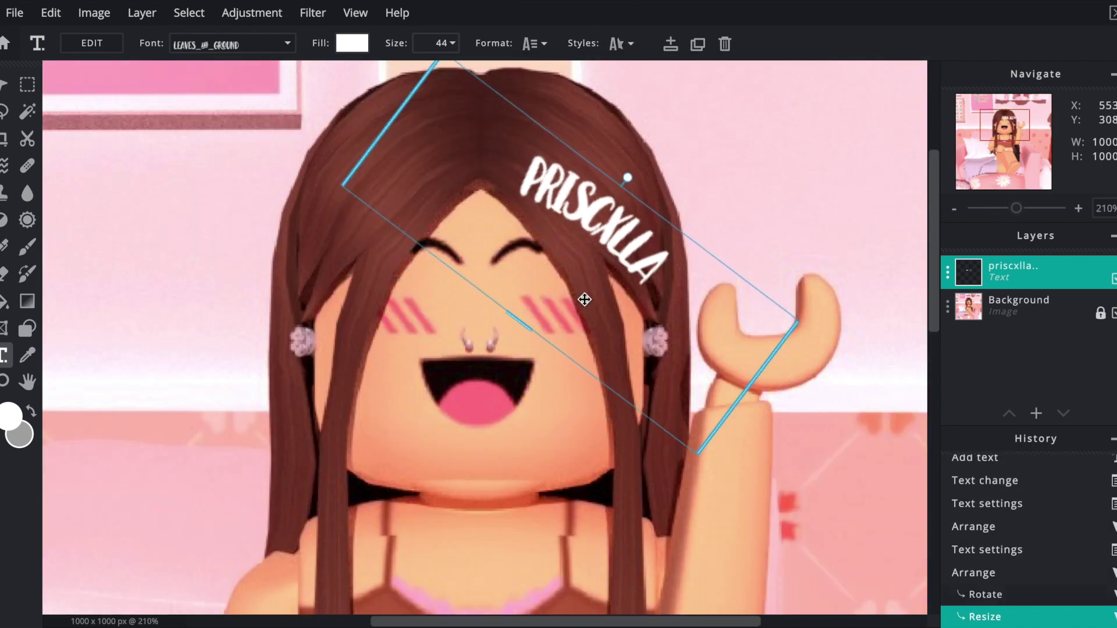
pyautogui.click(588, 265)
# Lower the text layer's opacity so it is a faint watermark and fine-tune its placement on the hair.
pyautogui.click(948, 271)
pyautogui.moveTo(827, 391); pyautogui.dragTo(813, 391)
pyautogui.click(750, 356)
pyautogui.click(588, 269)
pyautogui.moveTo(490, 304); pyautogui.dragTo(506, 279)
pyautogui.moveTo(508, 277); pyautogui.dragTo(528, 267)
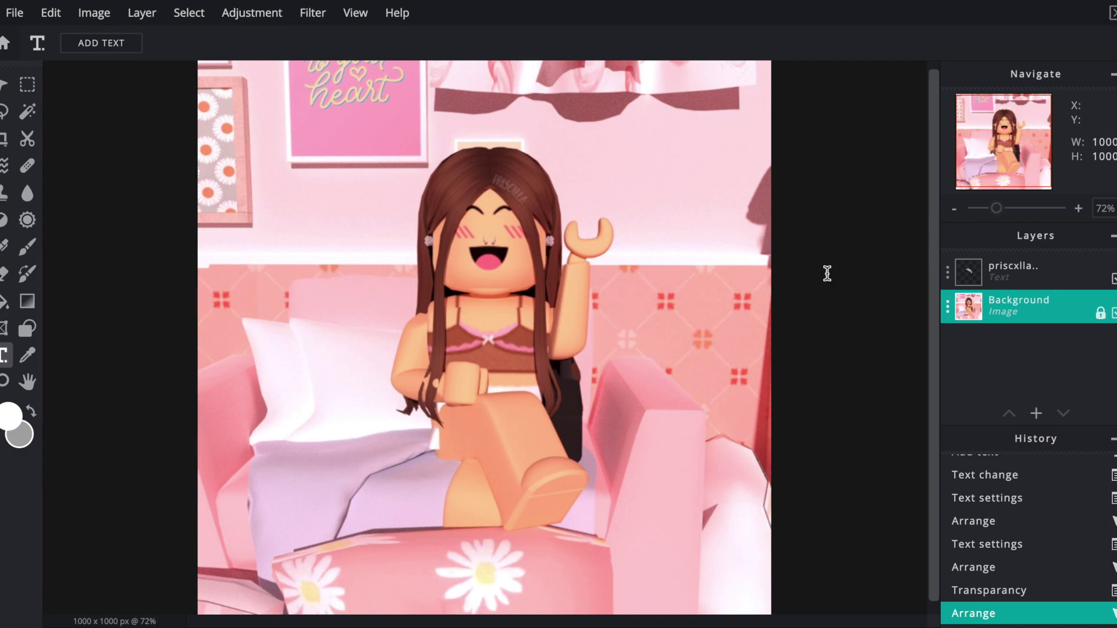
# Save the edited image as a high-quality 1000 by 1000 JPG named "final gfx!".
pyautogui.scroll(5, 696, 214)
pyautogui.scroll(-6, 695, 214)
pyautogui.scroll(3, 695, 214)
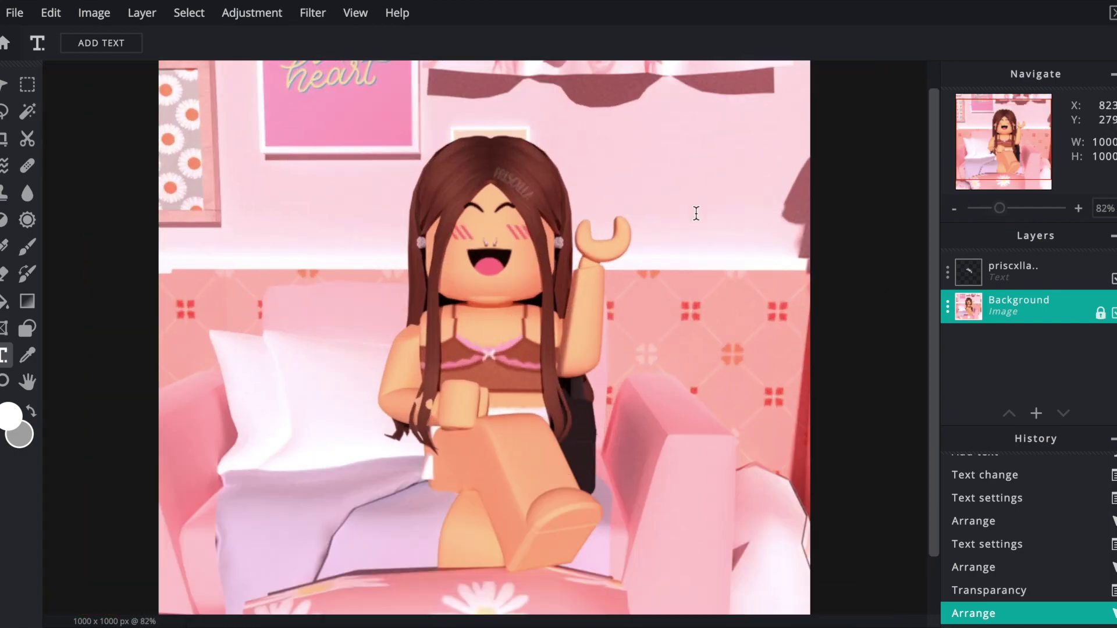
pyautogui.click(17, 12)
pyautogui.click(35, 150)
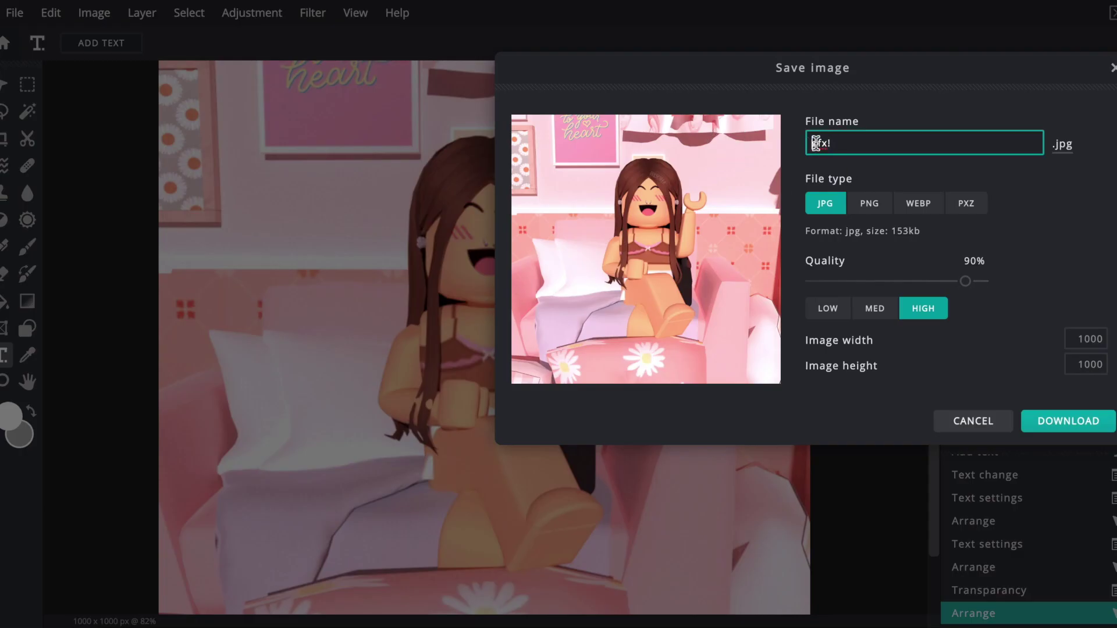
pyautogui.click(1047, 421)
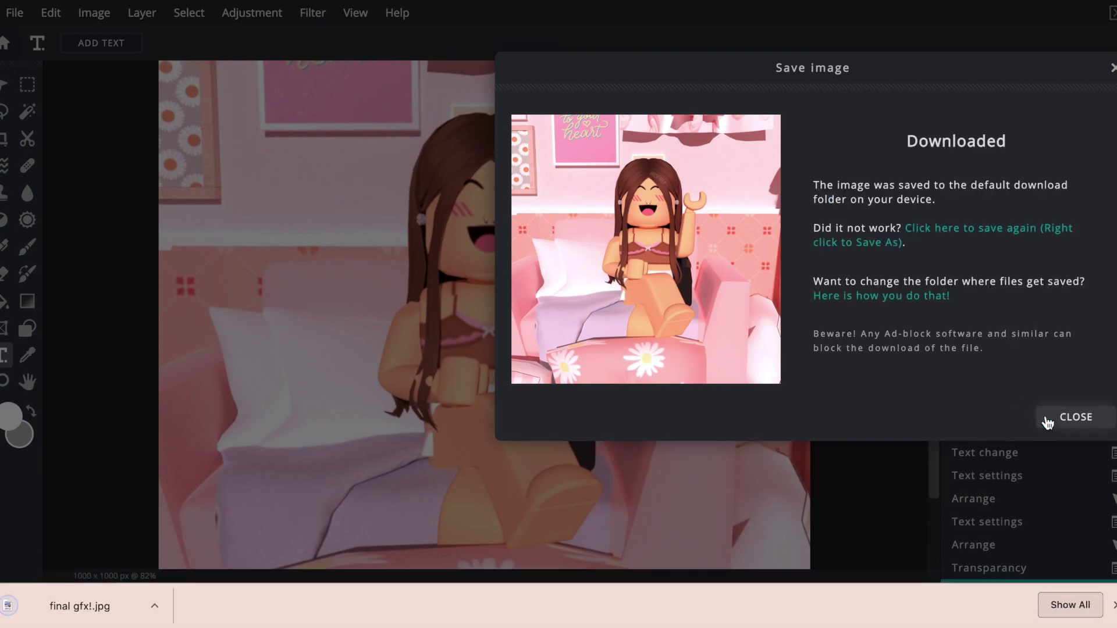